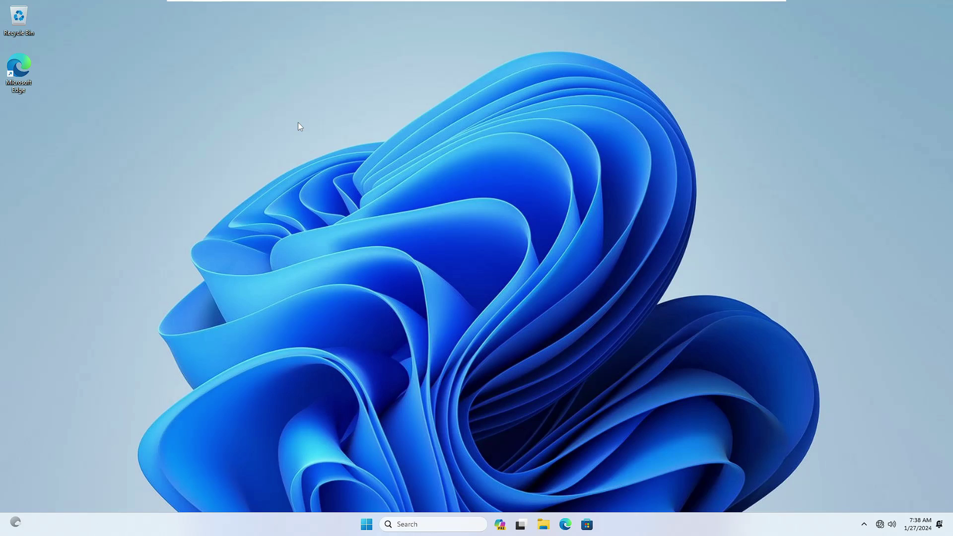
# - Search Windows for "restore" and open the Create a restore point settings
pyautogui.click(431, 524)
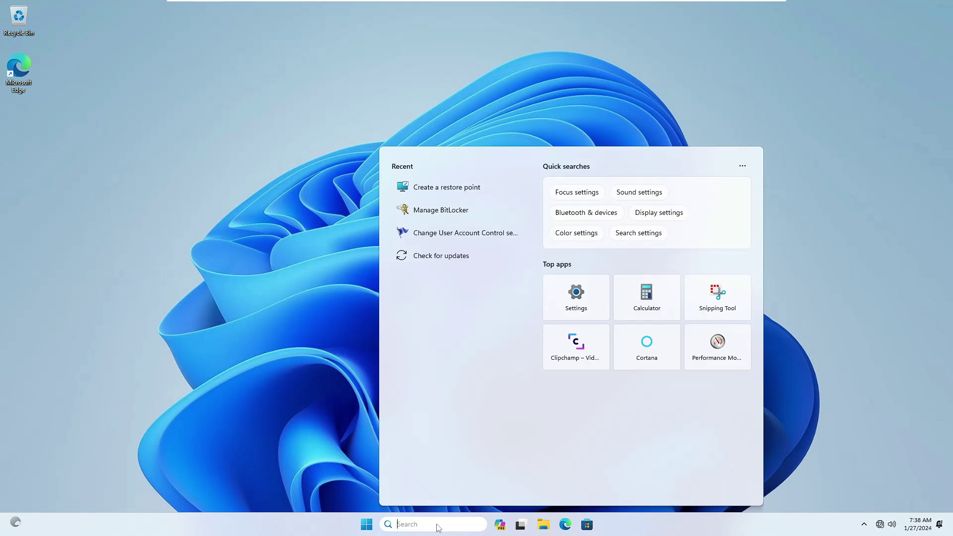
pyautogui.write('restore')
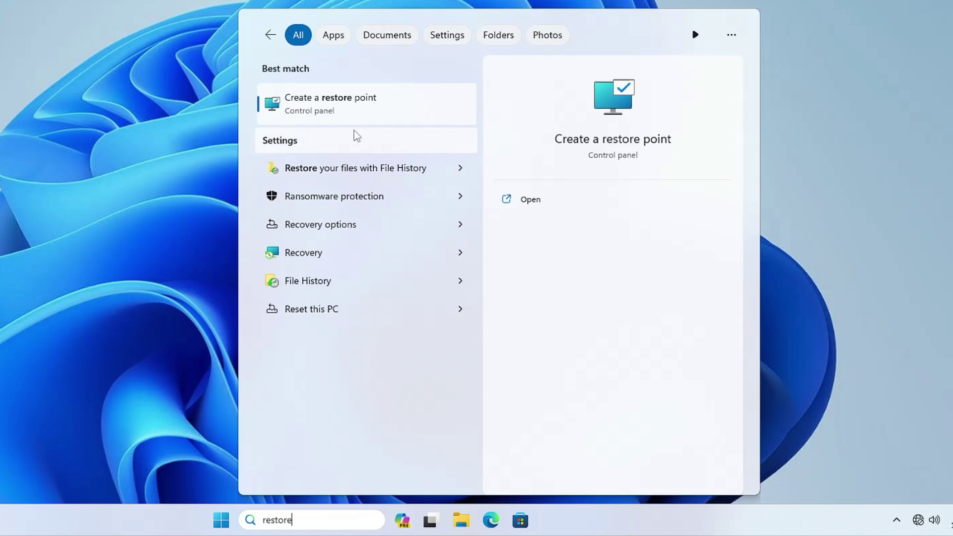
pyautogui.click(352, 102)
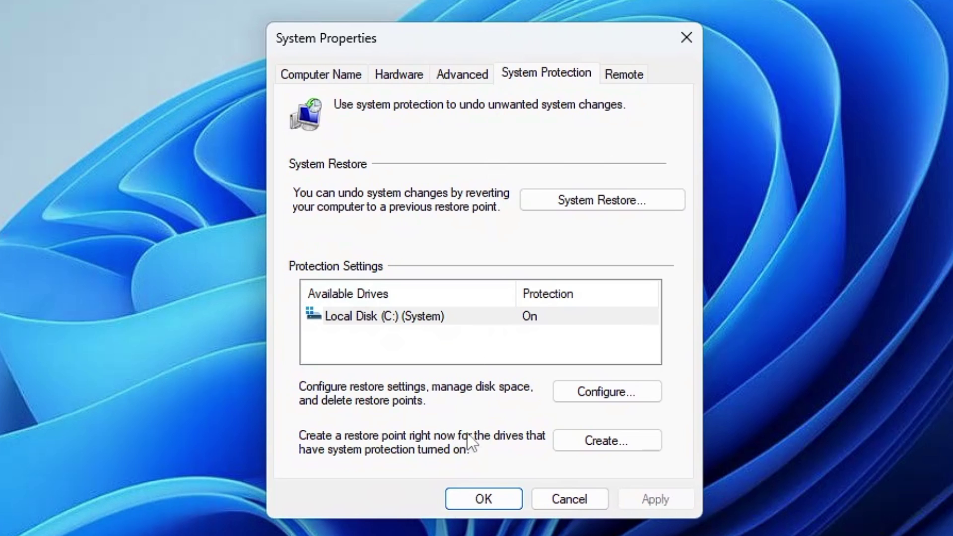
# - Check the restore configuration of Local Disk (C:) and accept it with system protection turned on
pyautogui.click(611, 443)
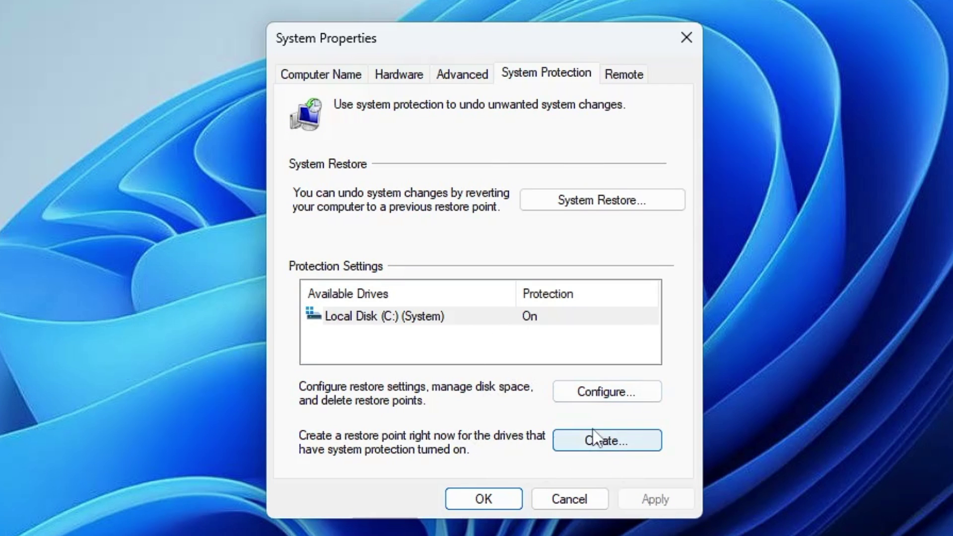
pyautogui.click(611, 393)
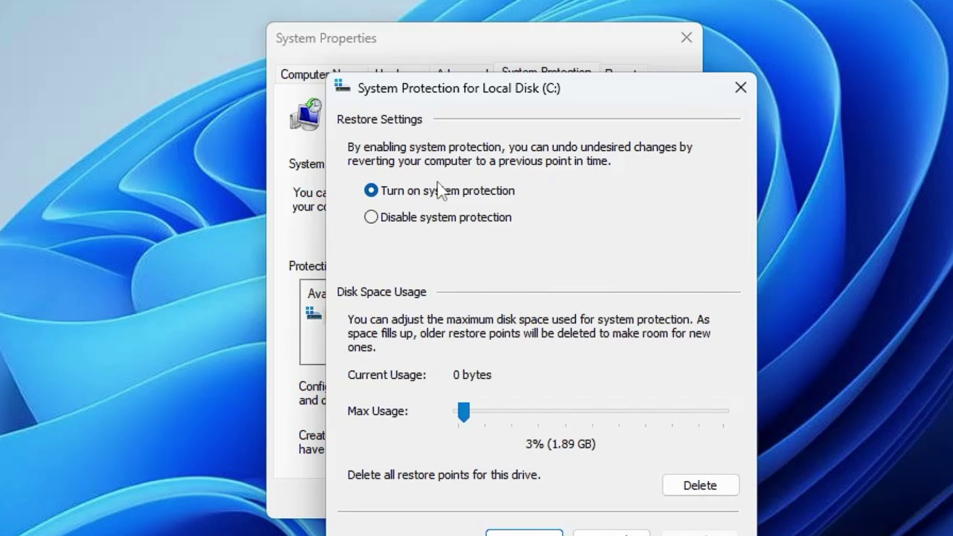
pyautogui.click(543, 532)
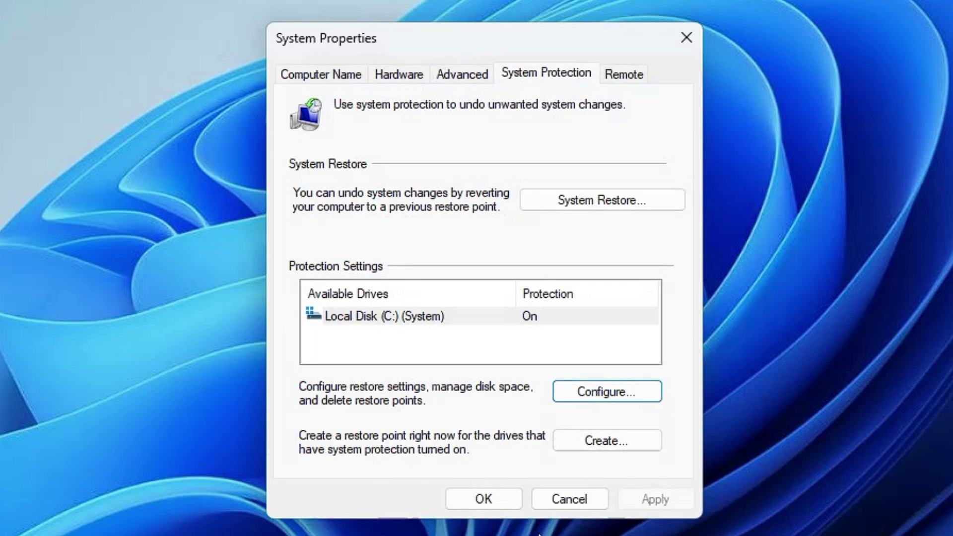
# - Create a restore point with the description "Registry HACK" and dismiss the completion message
pyautogui.click(595, 441)
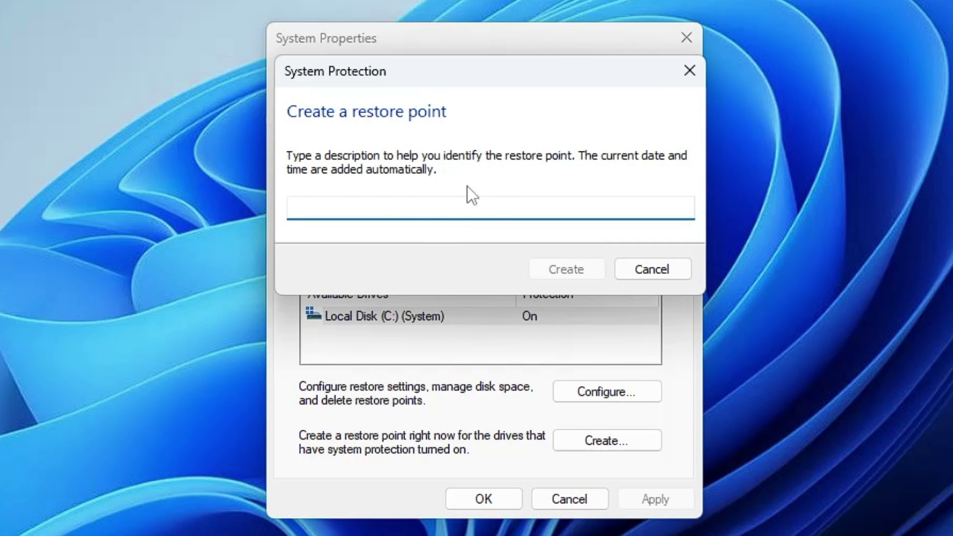
pyautogui.write('Registry HACK')
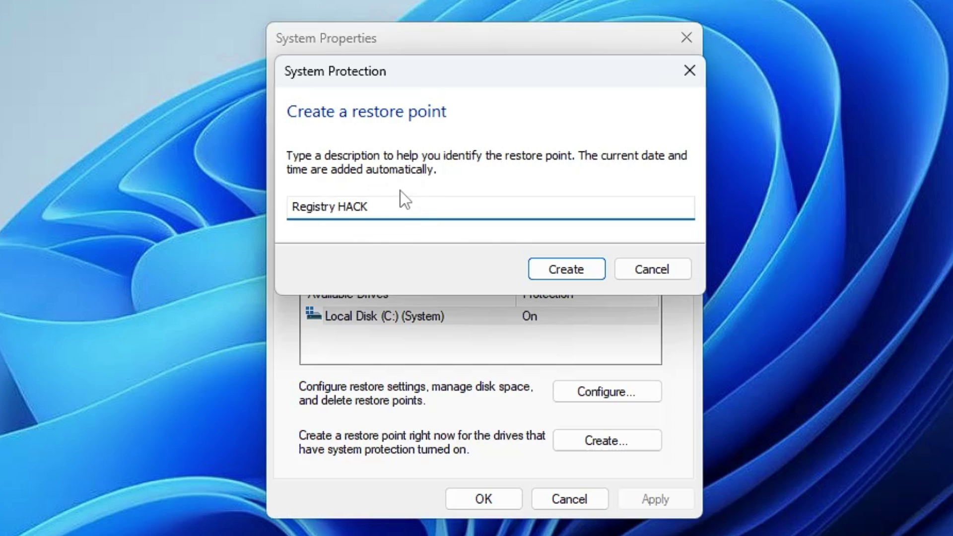
pyautogui.click(560, 270)
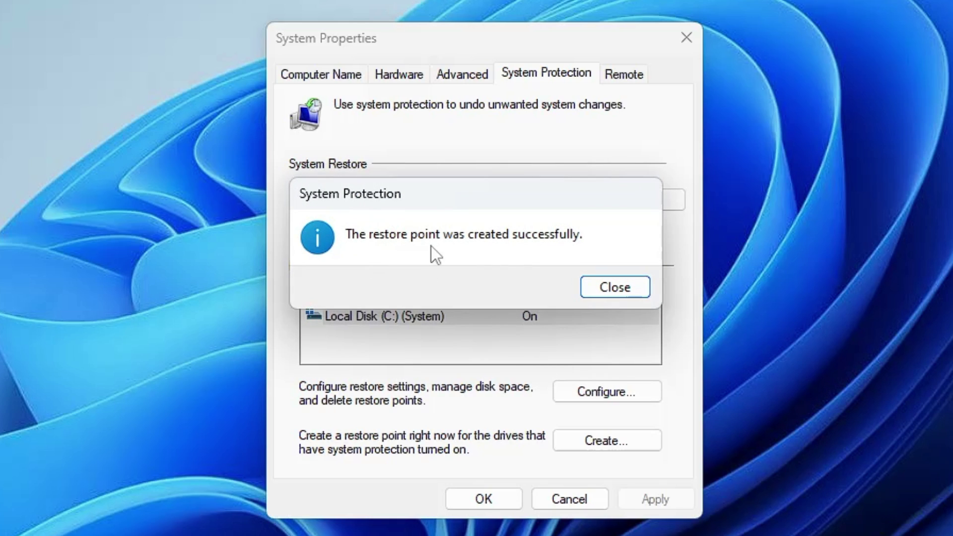
pyautogui.click(605, 290)
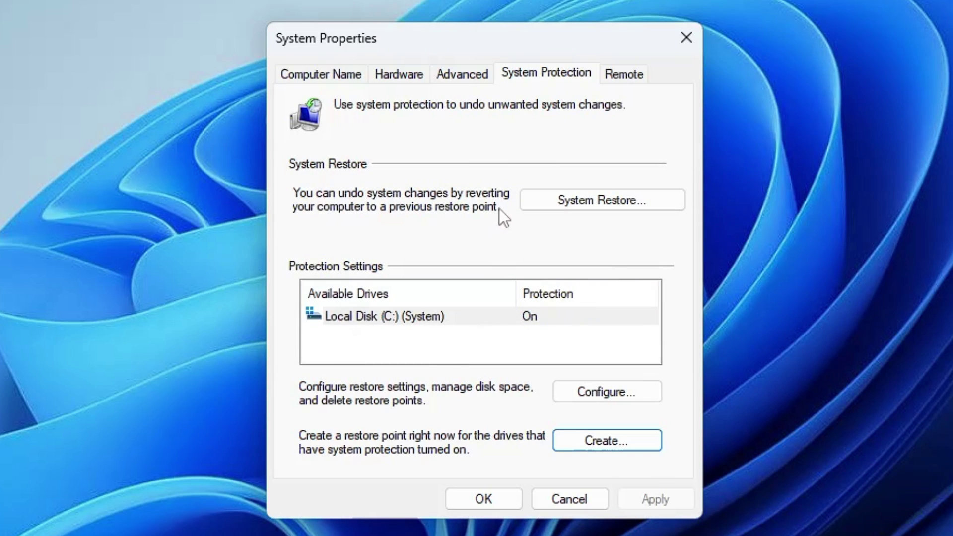
# - Look up the "Registry HACK" restore point in the System Restore wizard, then exit without restoring and close System Properties
pyautogui.click(595, 204)
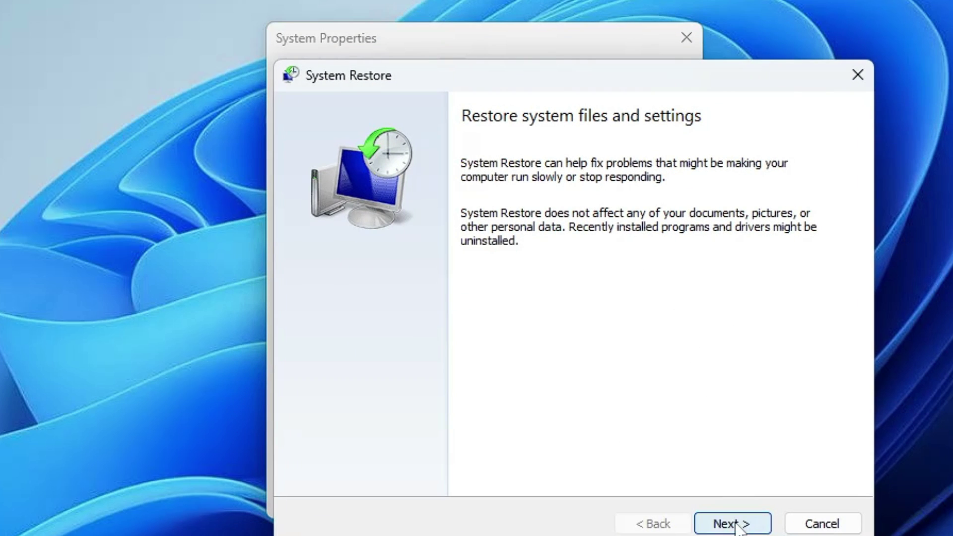
pyautogui.click(738, 525)
pyautogui.click(511, 252)
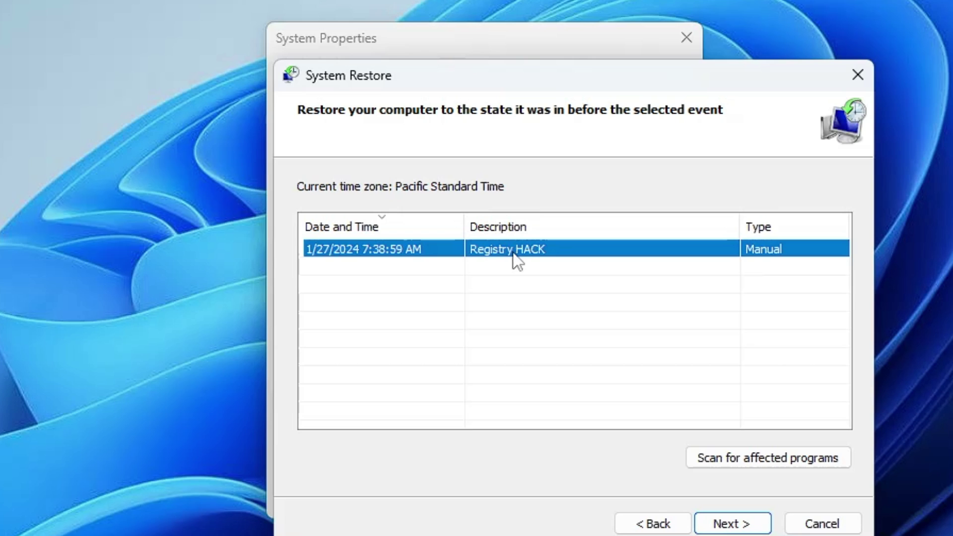
pyautogui.click(723, 527)
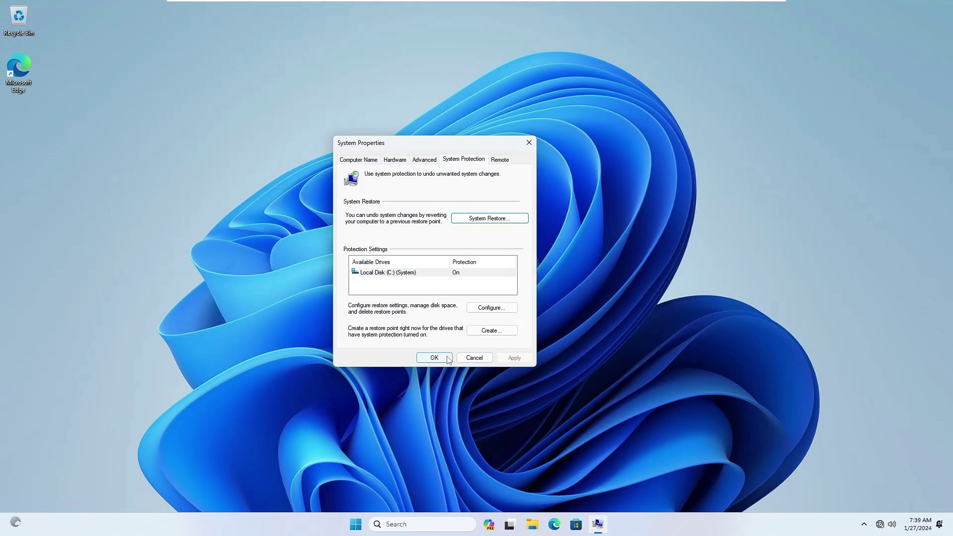
pyautogui.click(447, 354)
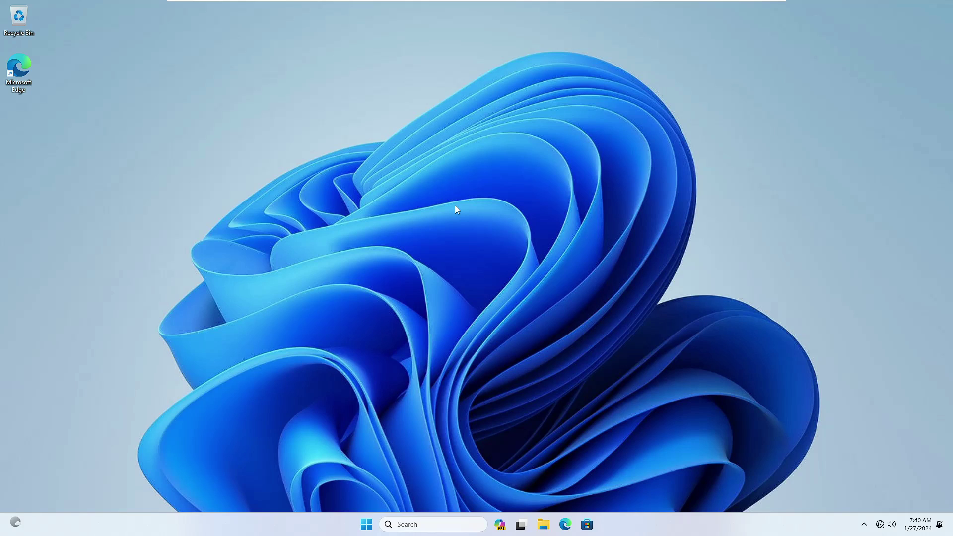
# - Search Windows for "registry", open Registry Editor with administrator approval, and reposition its window on the desktop
pyautogui.click(433, 524)
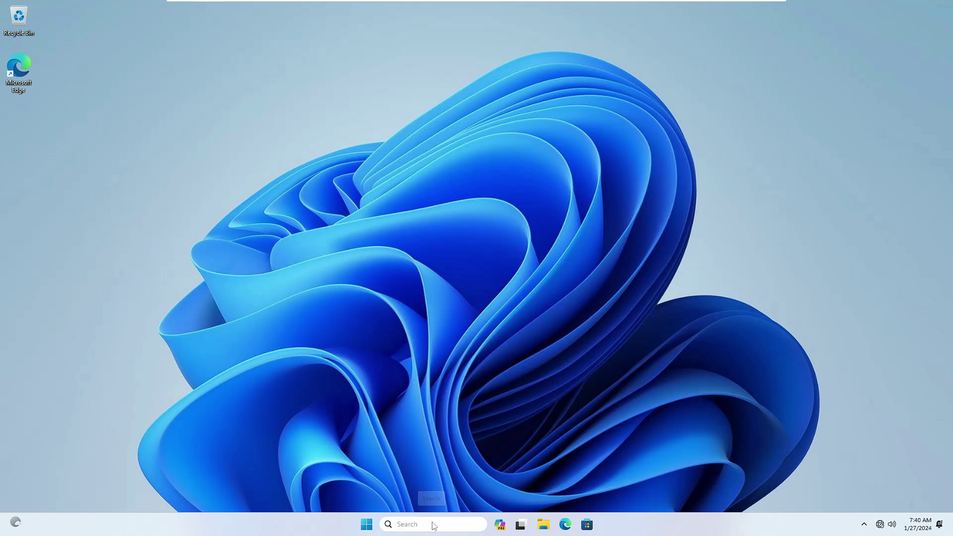
pyautogui.write('re')
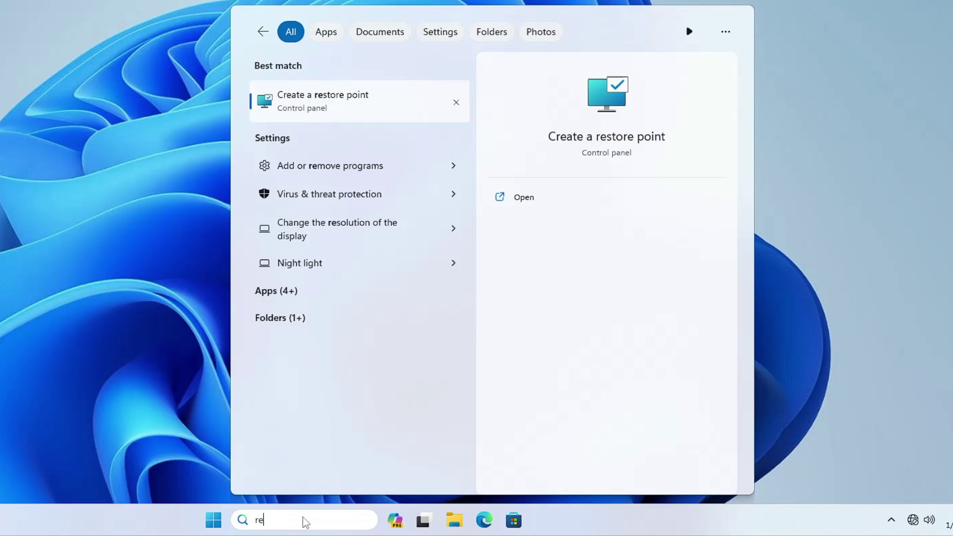
pyautogui.write('gistry')
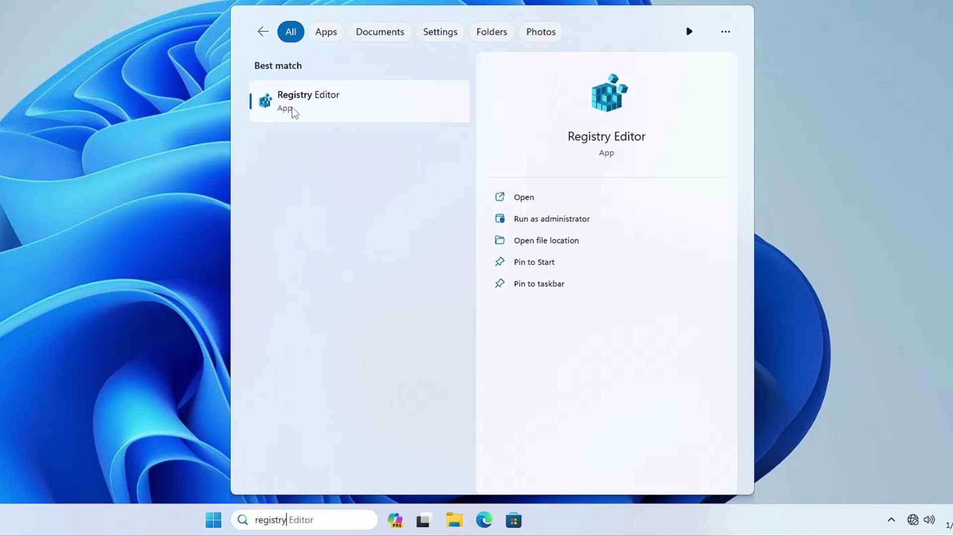
pyautogui.click(323, 99)
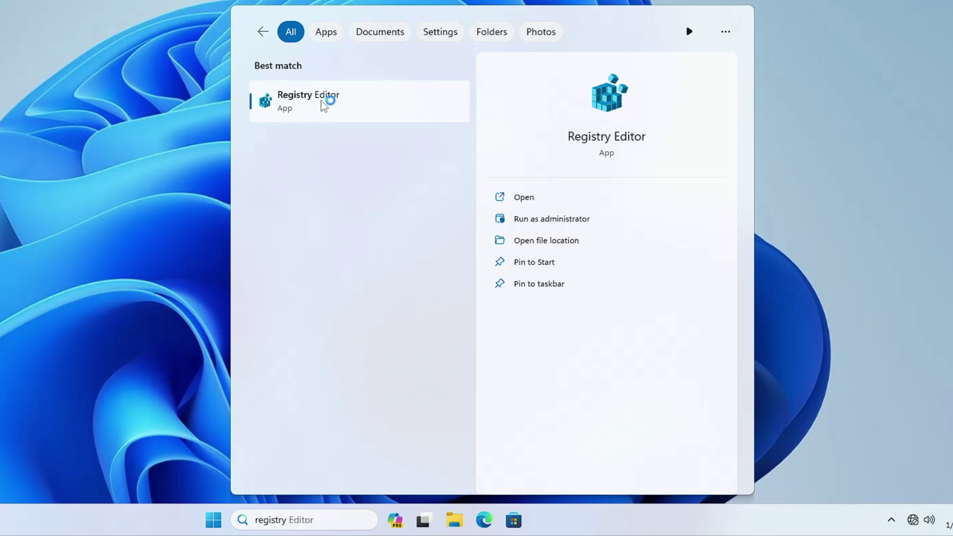
pyautogui.click(295, 269)
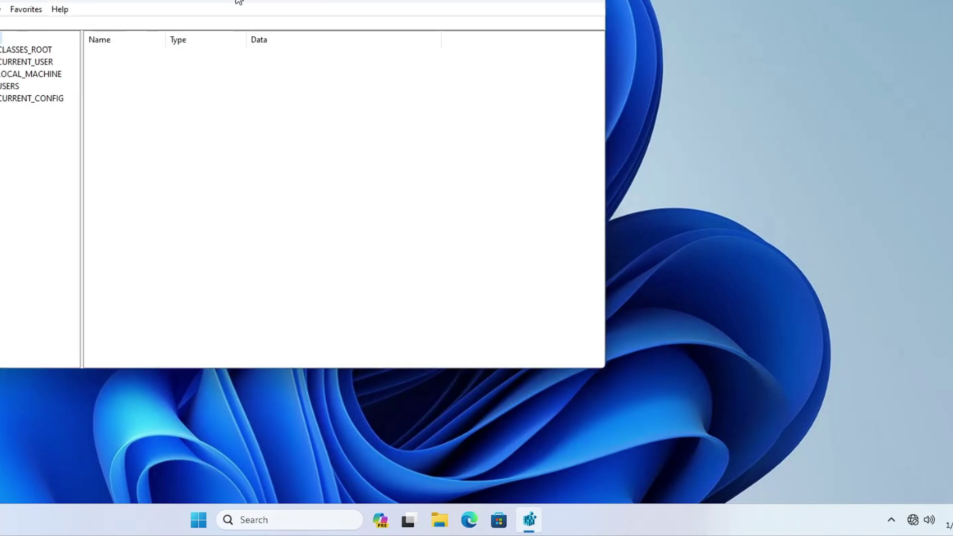
pyautogui.moveTo(238, 1); pyautogui.dragTo(476, 40)
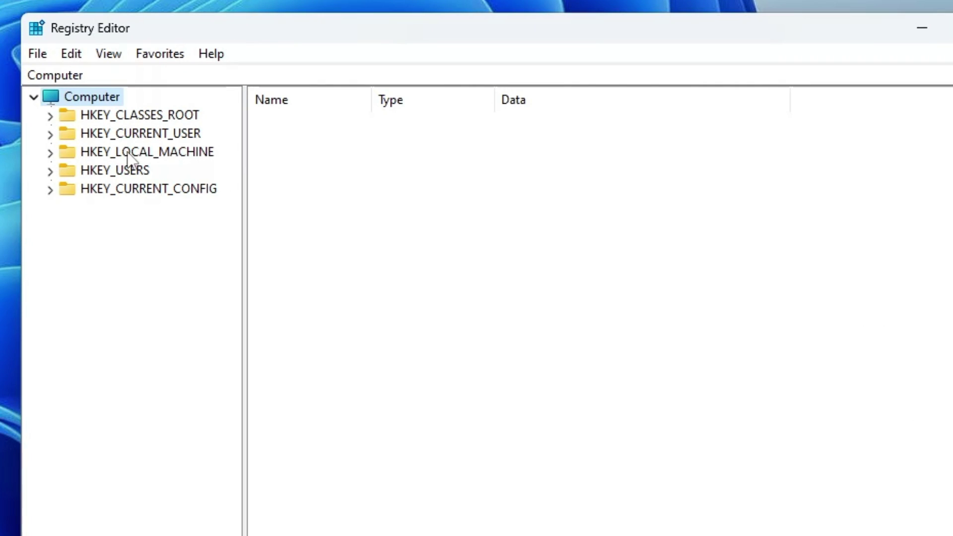
# - Navigate the registry to HKEY_LOCAL_MACHINE\SOFTWARE\Policies\Microsoft\Windows
pyautogui.doubleClick(127, 155)
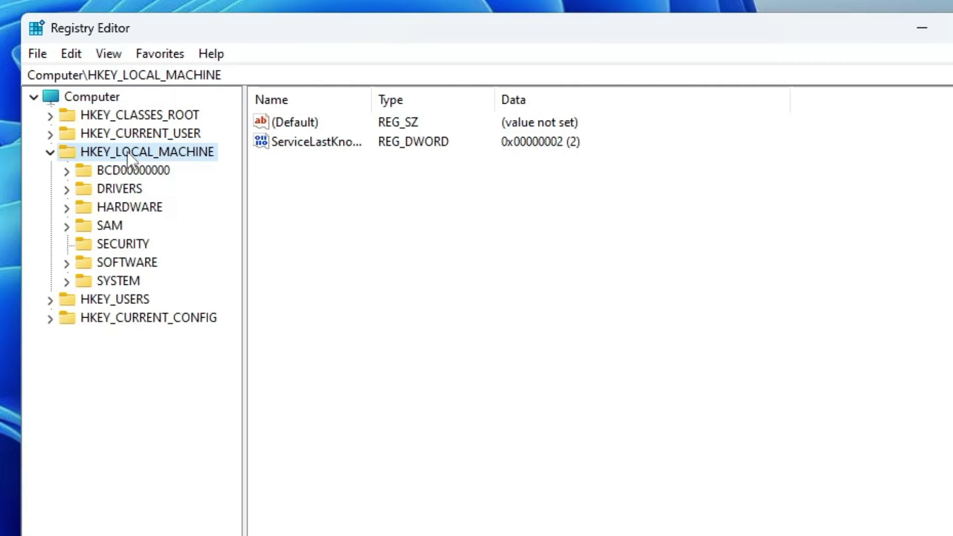
pyautogui.click(148, 265)
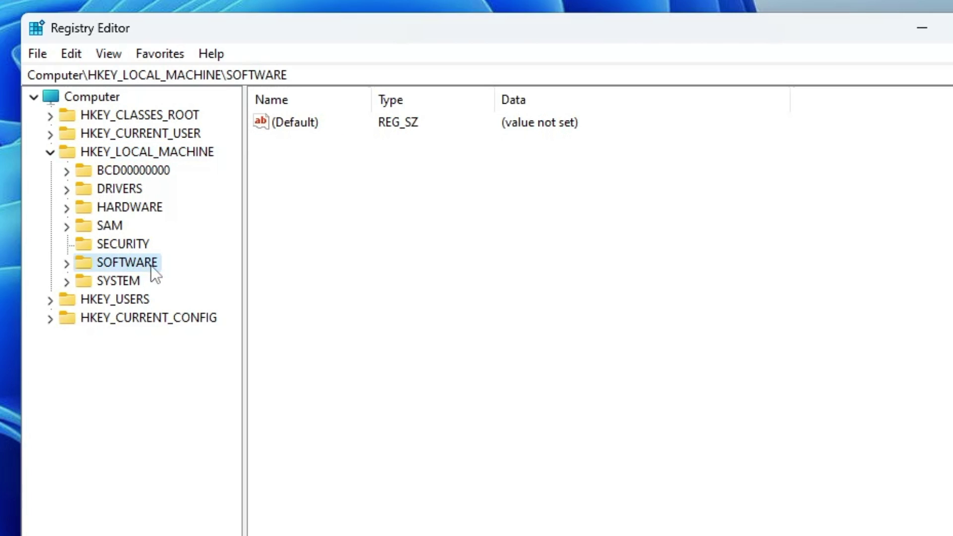
pyautogui.doubleClick(129, 263)
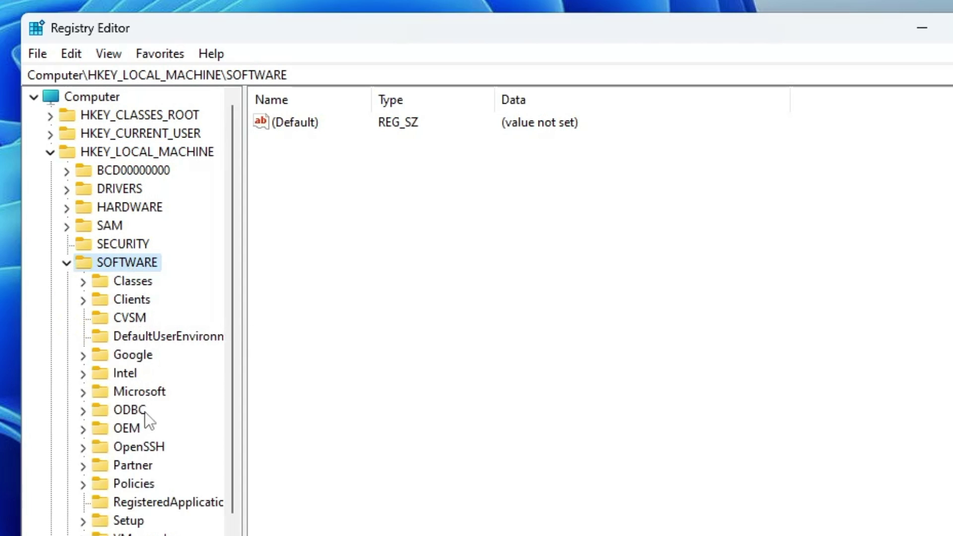
pyautogui.scroll(-1, 151, 443)
pyautogui.click(139, 431)
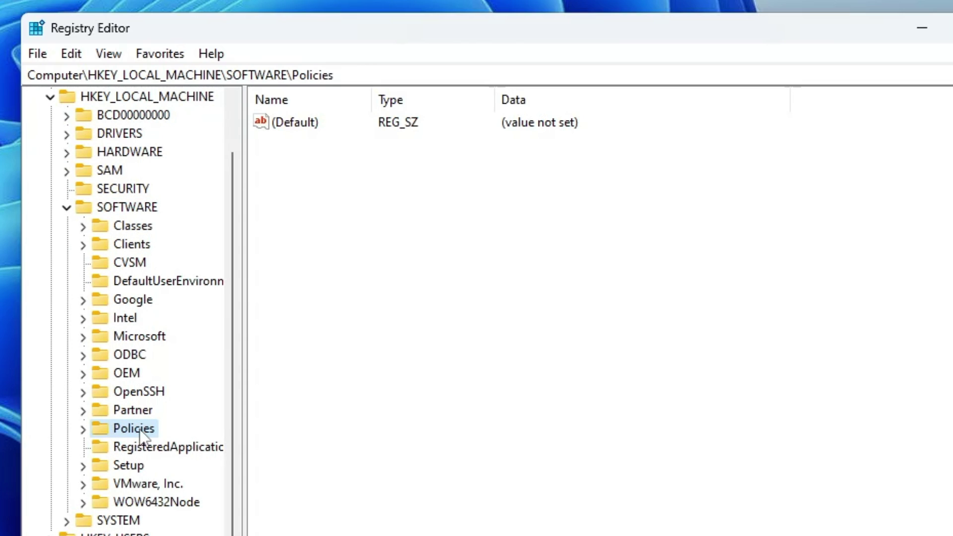
pyautogui.doubleClick(139, 433)
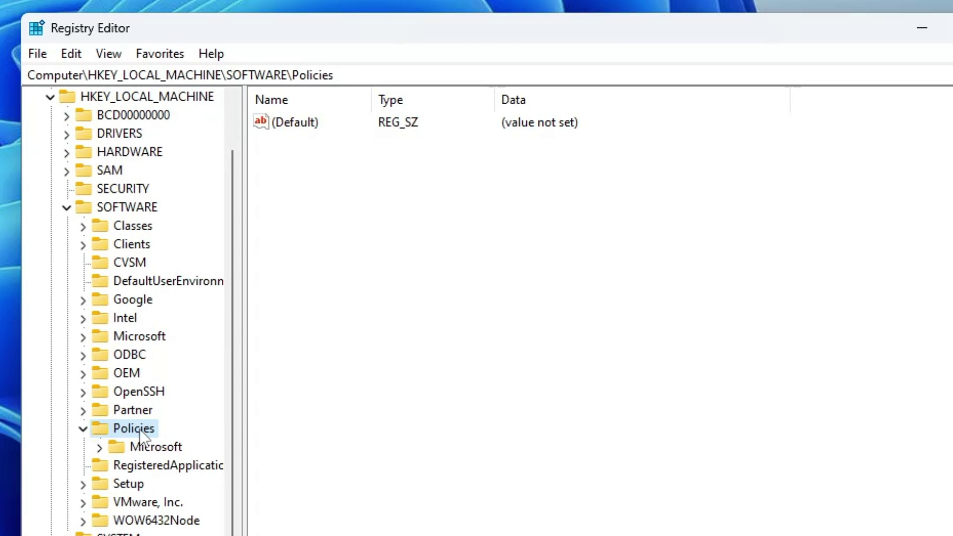
pyautogui.doubleClick(164, 448)
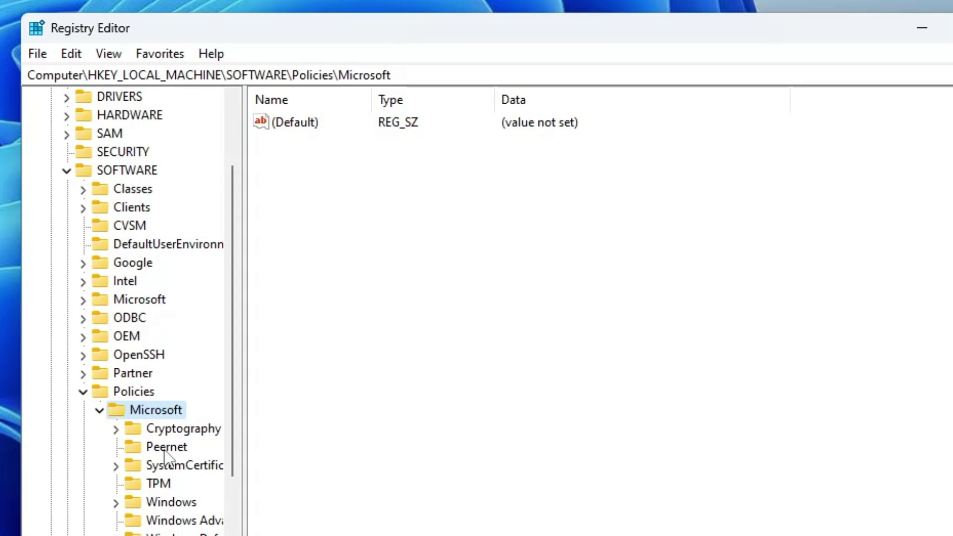
pyautogui.scroll(-2, 165, 453)
pyautogui.click(173, 391)
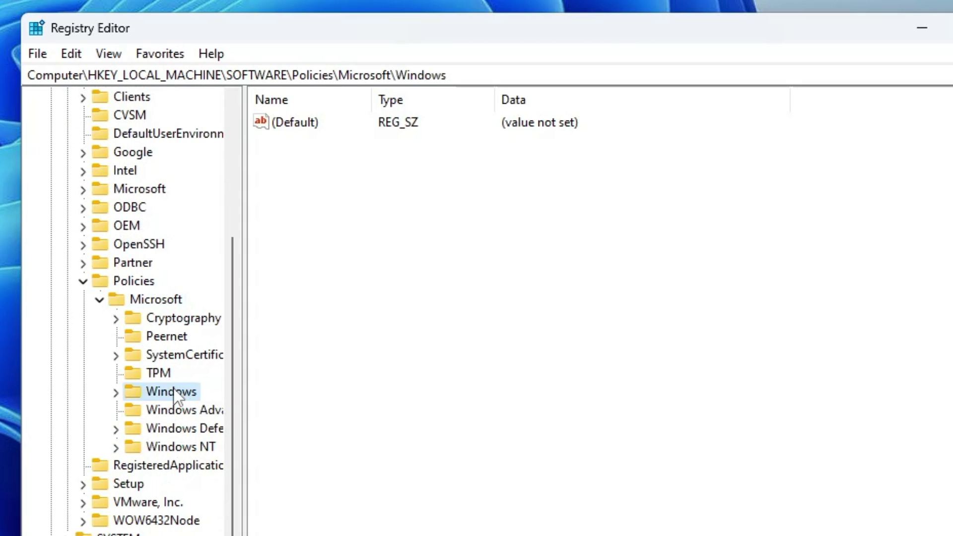
# - Create a new key named Personalization under the Policies\Microsoft\Windows key
pyautogui.scroll(-1, 174, 388)
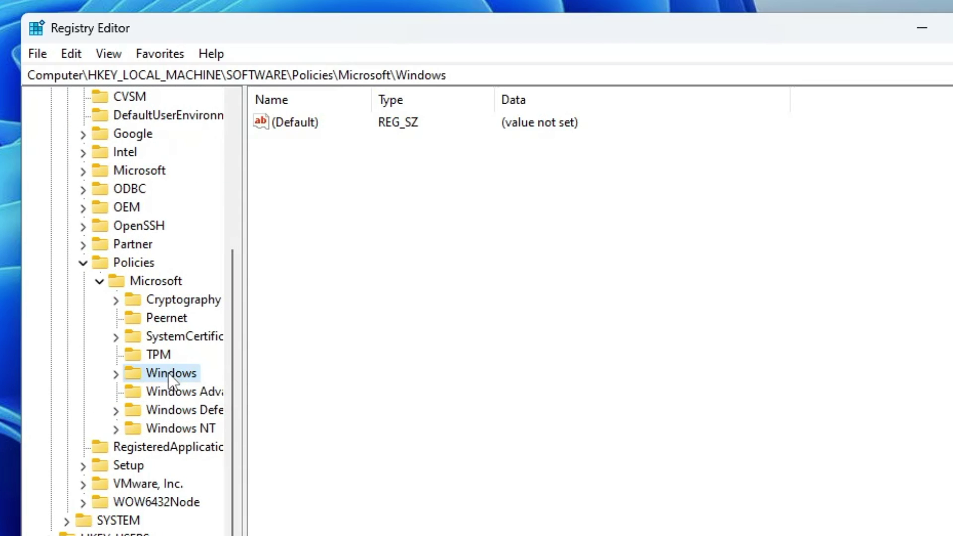
pyautogui.rightClick(168, 373)
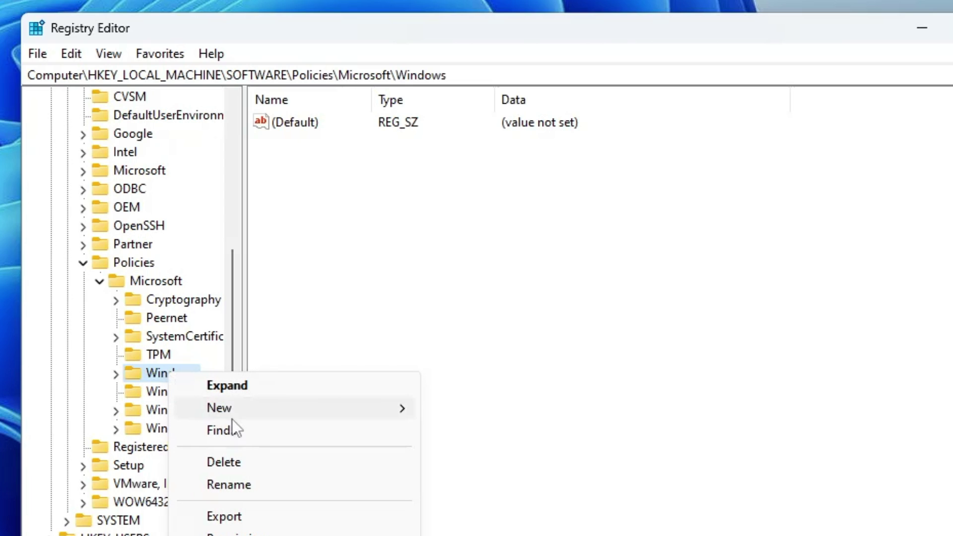
pyautogui.moveTo(252, 407)
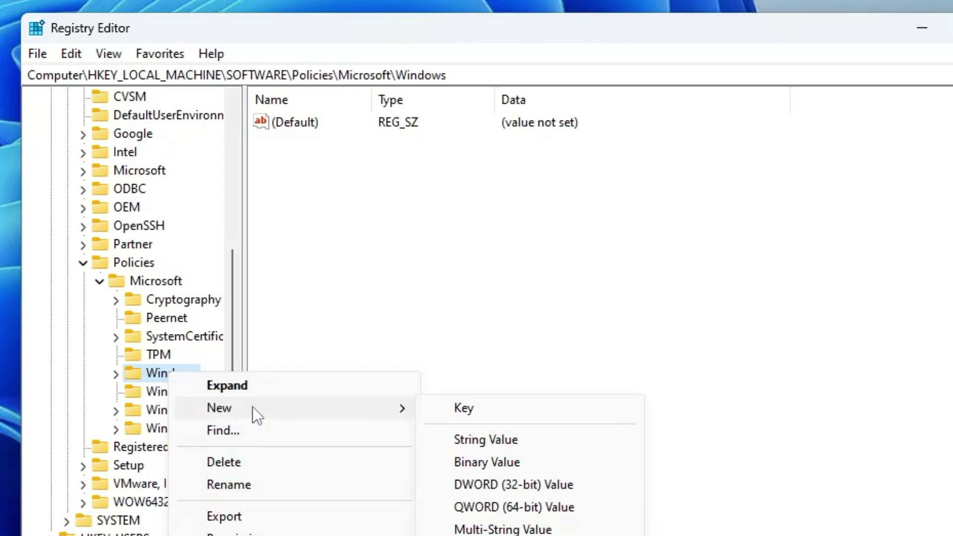
pyautogui.click(466, 410)
pyautogui.write('Per')
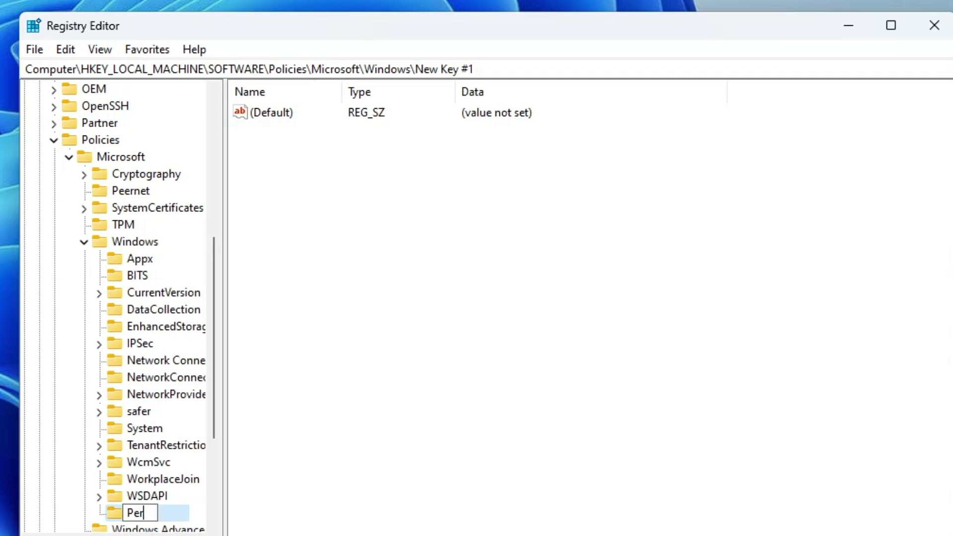
pyautogui.write('sonalization')
pyautogui.press('Return')
pyautogui.scroll(-3, 165, 340)
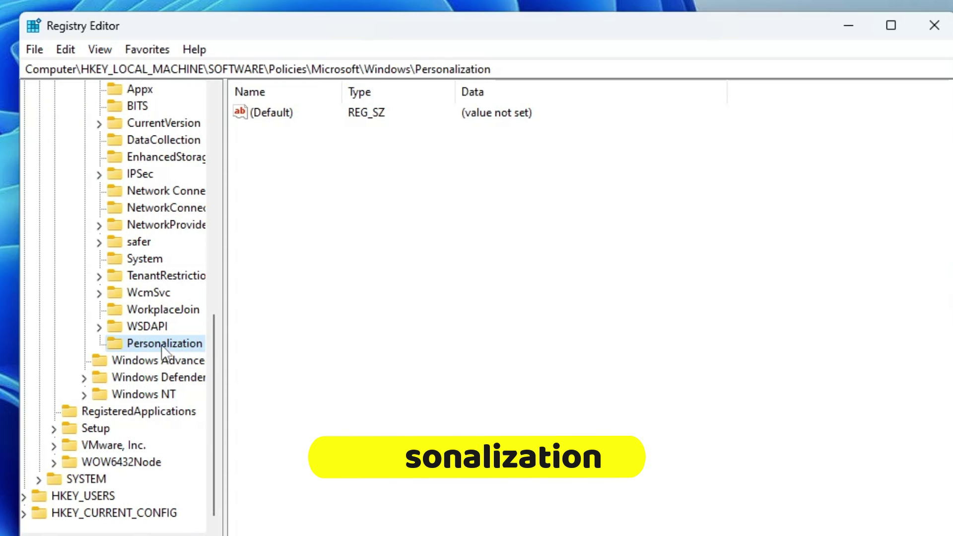
# - Create a DWORD (32-bit) value named NoLockScreen in the Personalization key
pyautogui.click(360, 318)
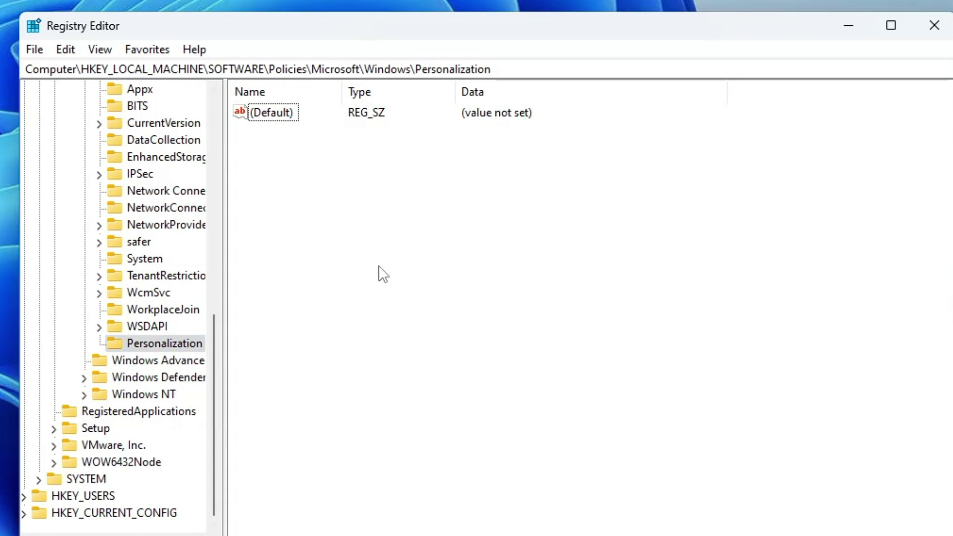
pyautogui.rightClick(350, 175)
pyautogui.moveTo(363, 181)
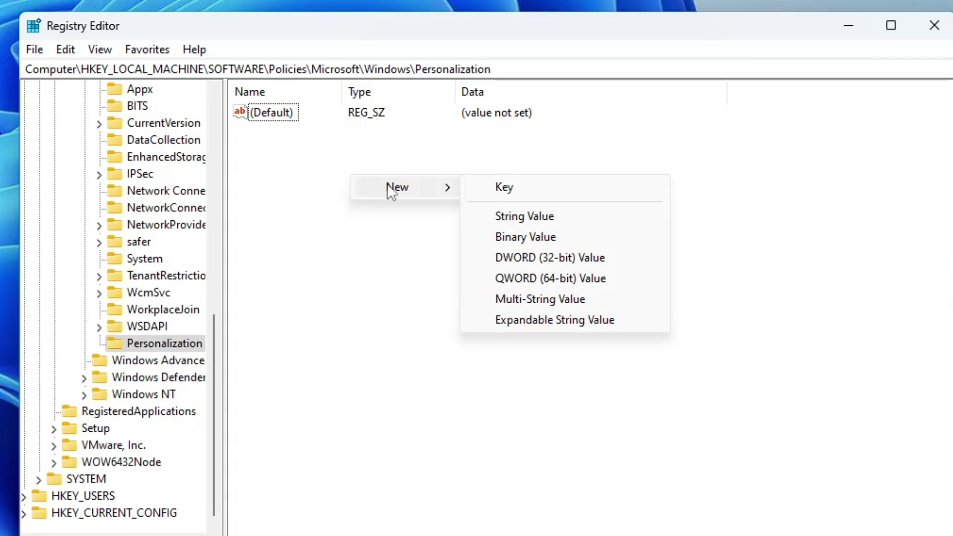
pyautogui.click(532, 261)
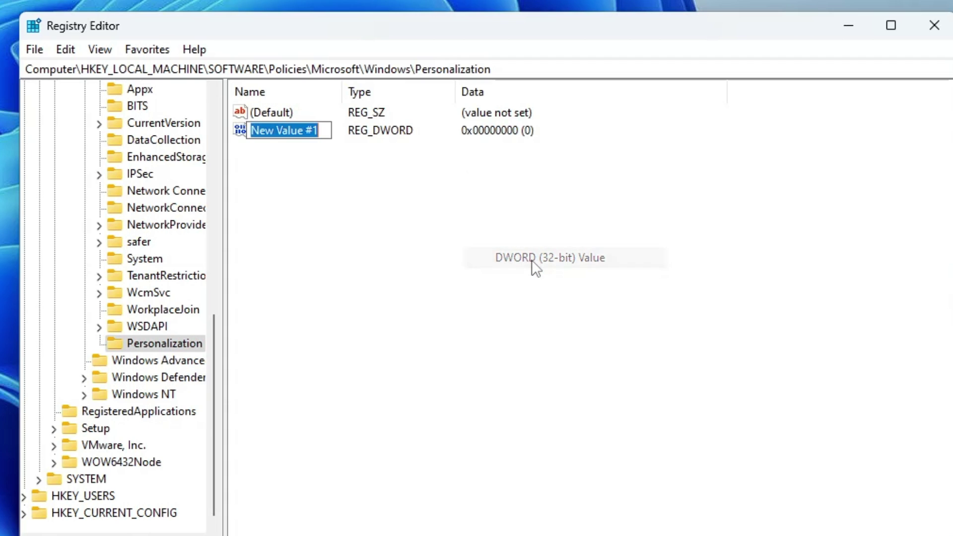
pyautogui.write('No')
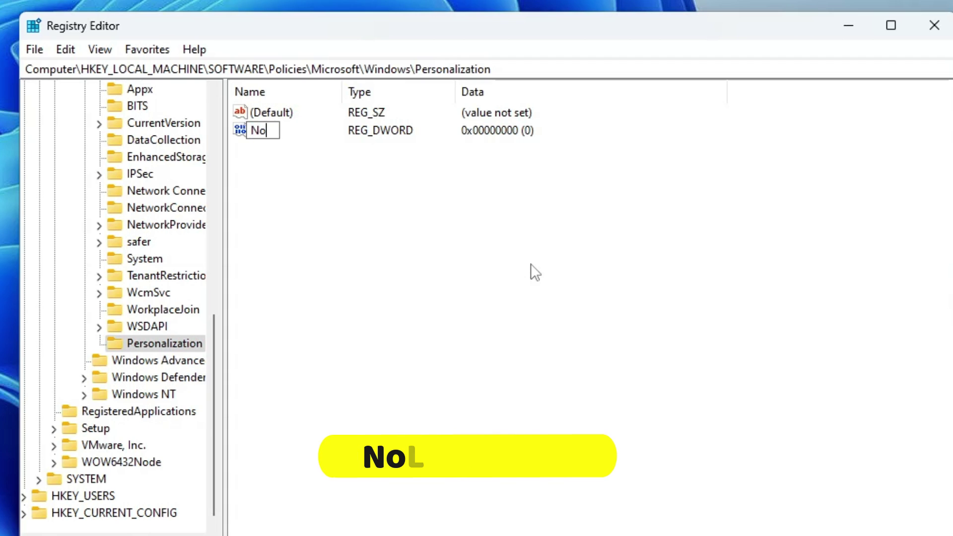
pyautogui.write('LockScreen')
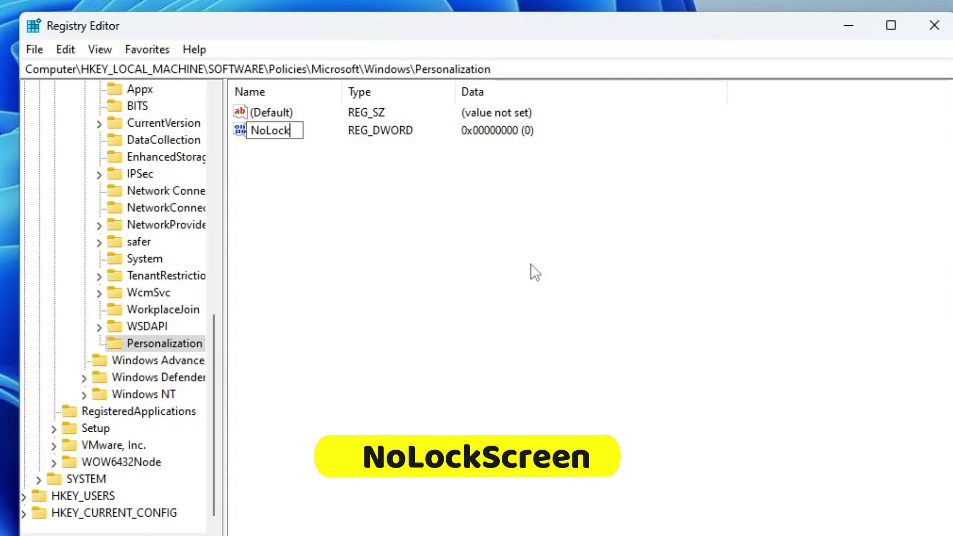
pyautogui.press('Return')
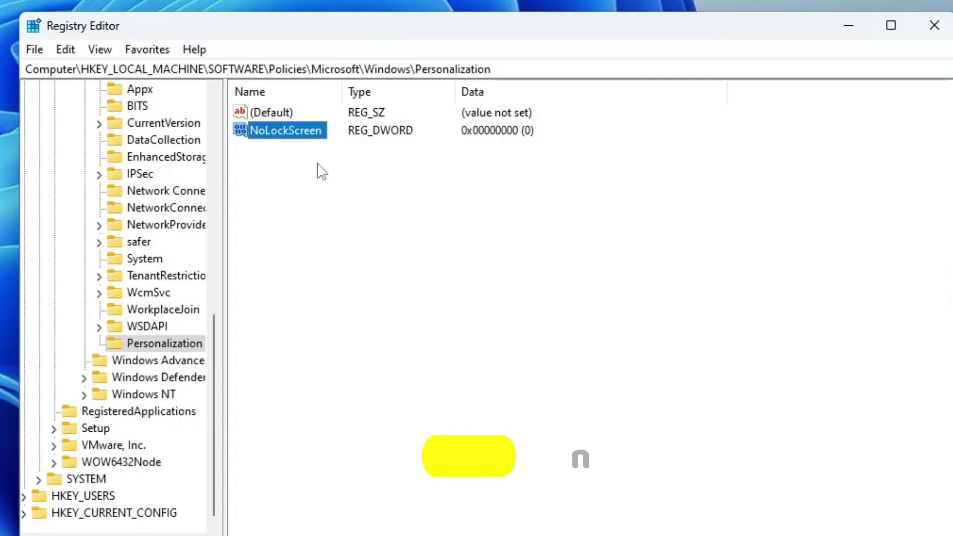
# - Set the NoLockScreen value data to 1 and close Registry Editor
pyautogui.doubleClick(305, 131)
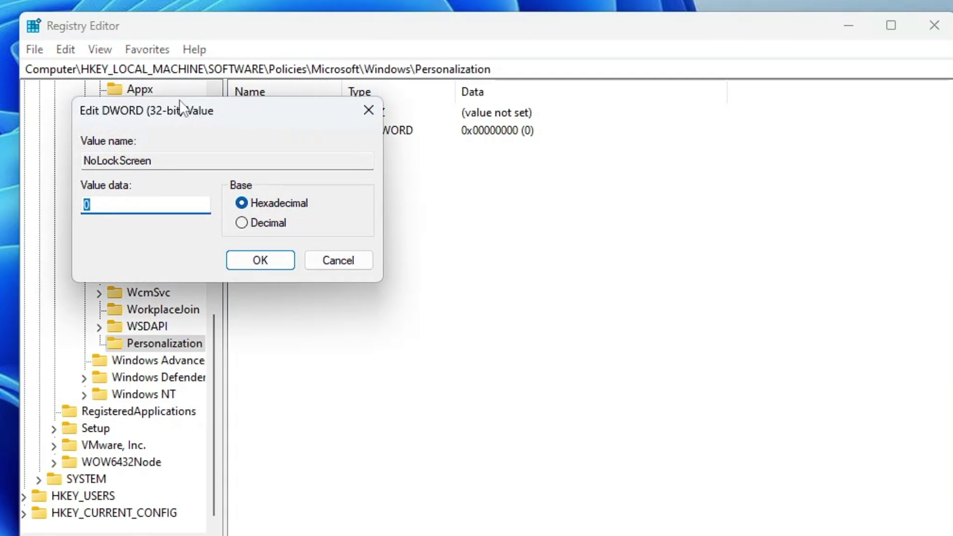
pyautogui.write('1')
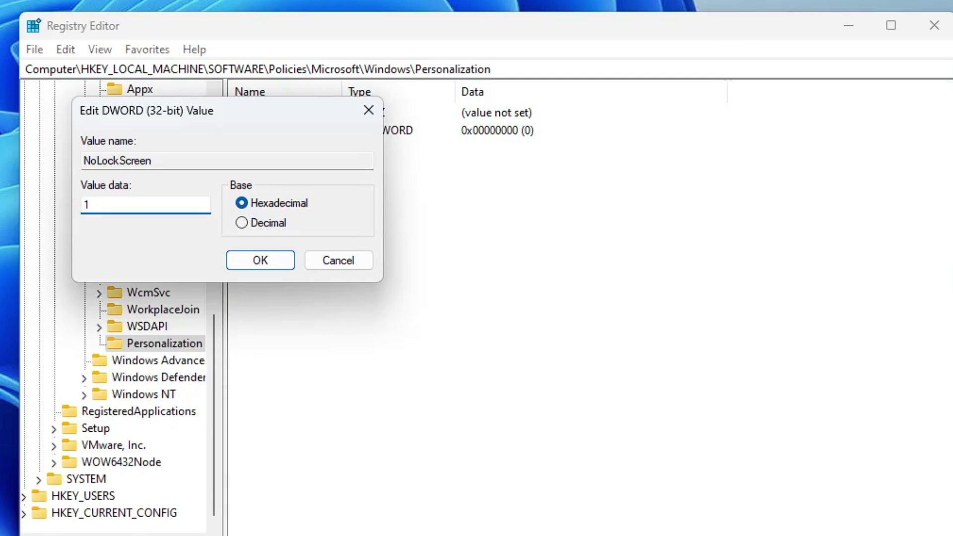
pyautogui.click(272, 256)
pyautogui.click(935, 25)
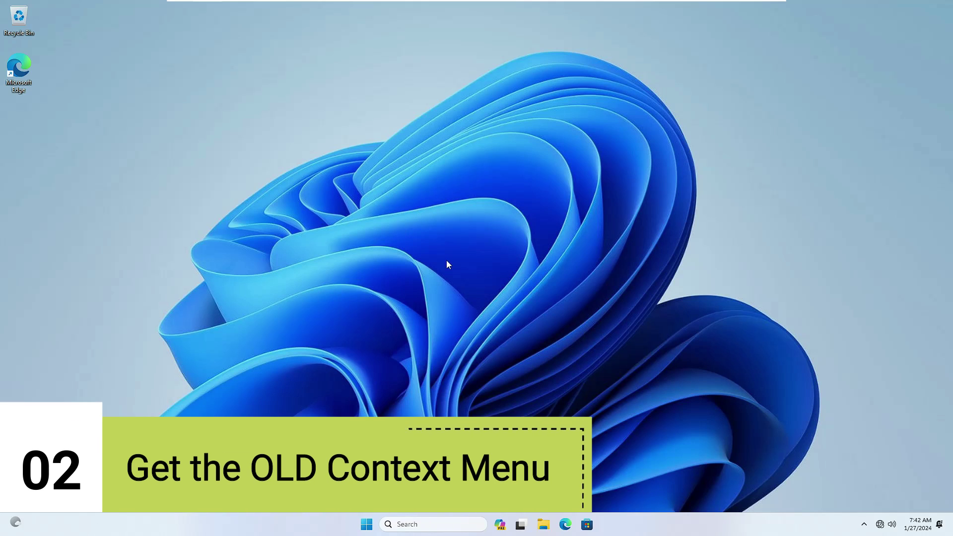
# - Compare the desktop's compact context menu with its expanded classic version
pyautogui.rightClick(362, 192)
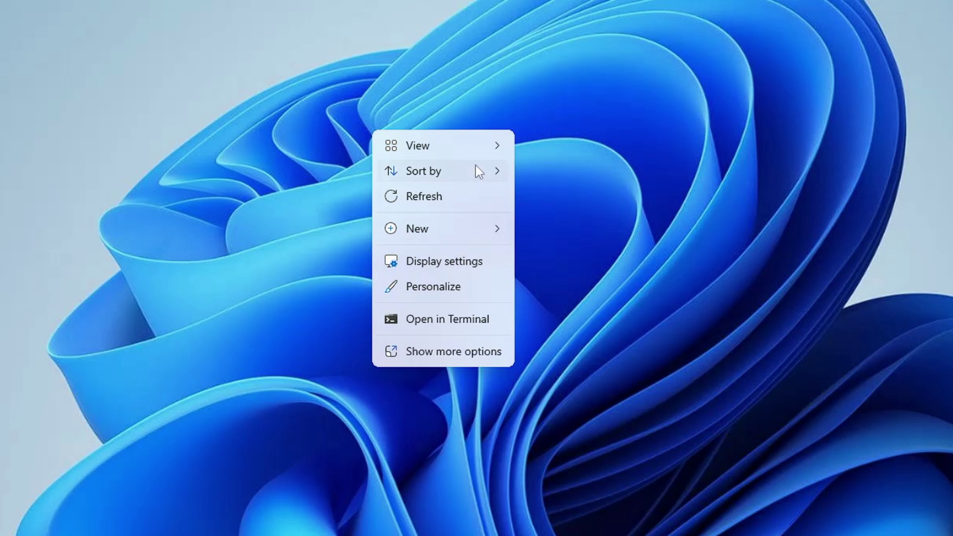
pyautogui.click(454, 352)
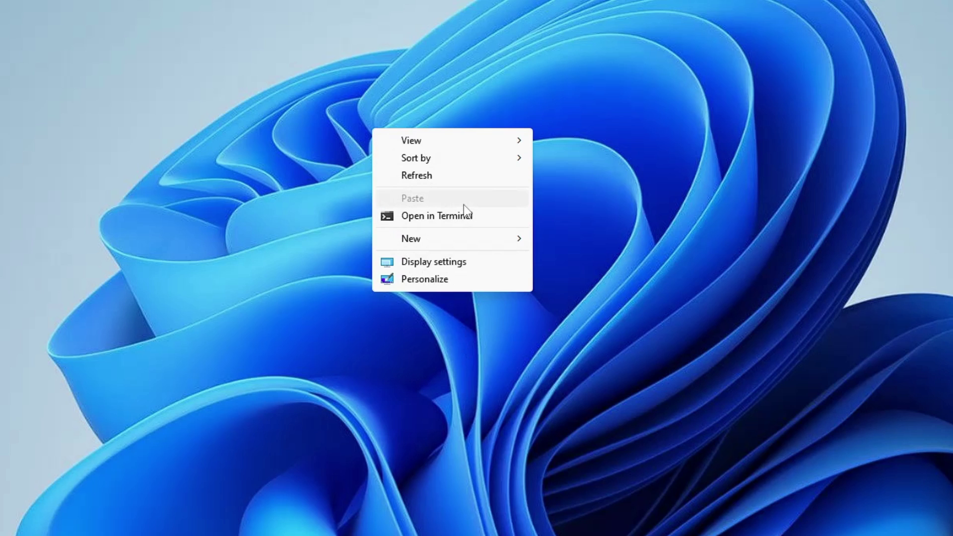
pyautogui.rightClick(628, 210)
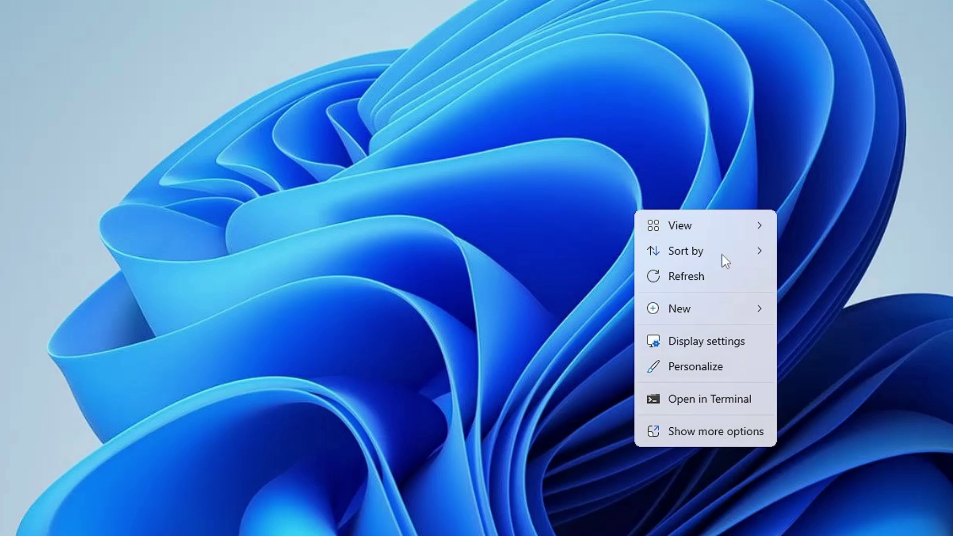
pyautogui.moveTo(706, 224)
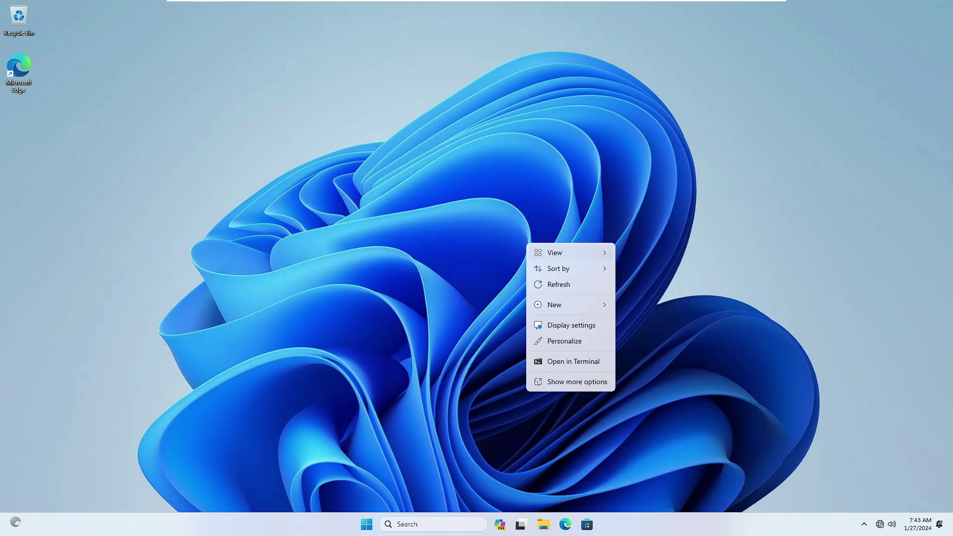
# - Search Windows for "registry" and open Registry Editor with administrator approval
pyautogui.click(422, 525)
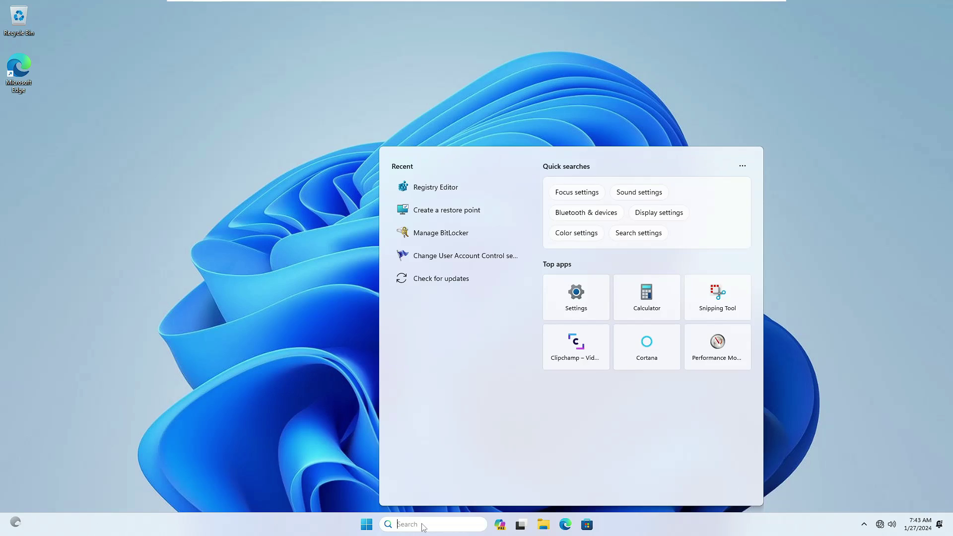
pyautogui.write('registry')
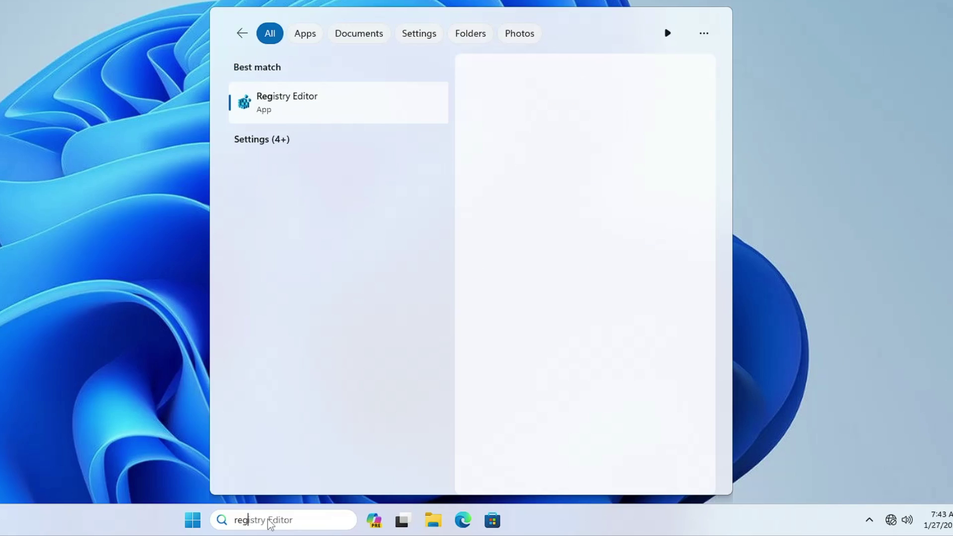
pyautogui.click(315, 104)
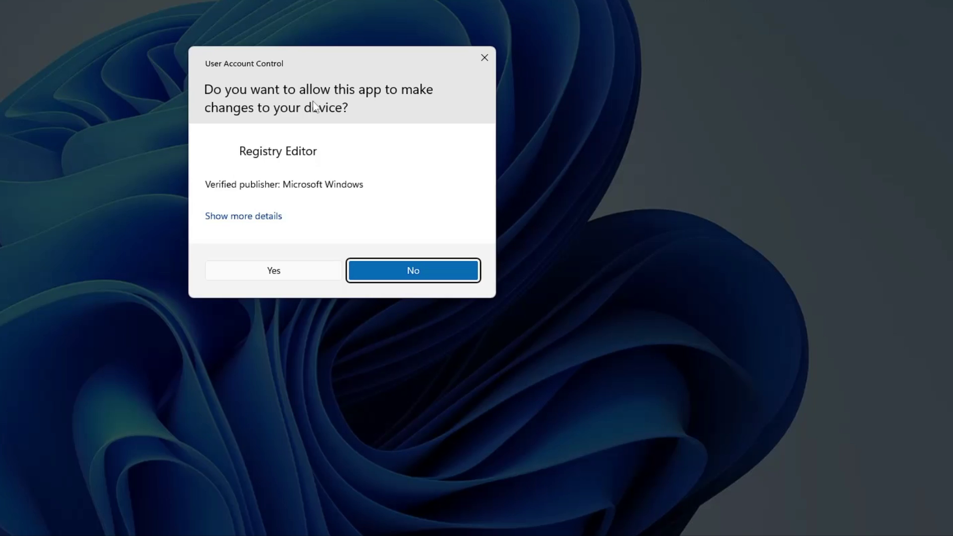
pyautogui.click(282, 268)
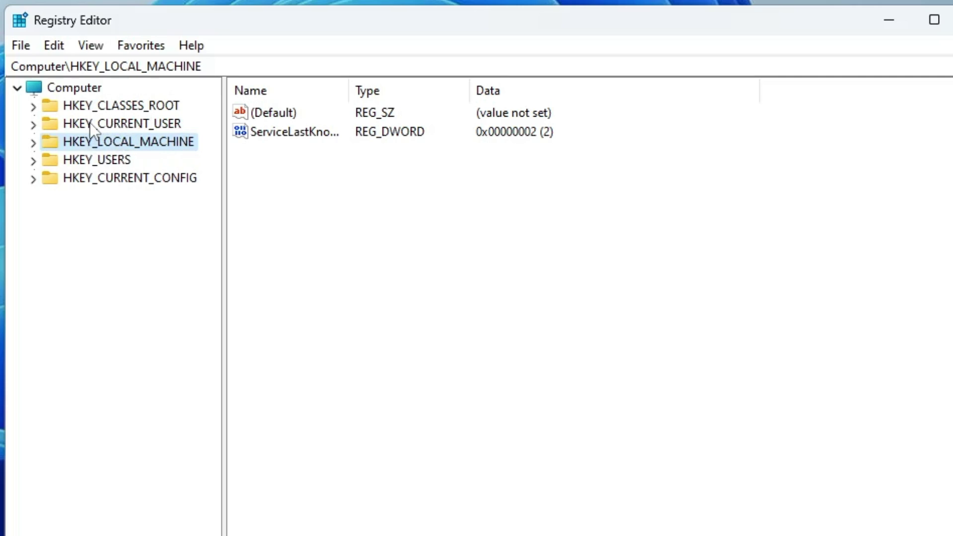
# - Navigate the registry to HKEY_CURRENT_USER\Software\Classes\CLSID
pyautogui.doubleClick(111, 123)
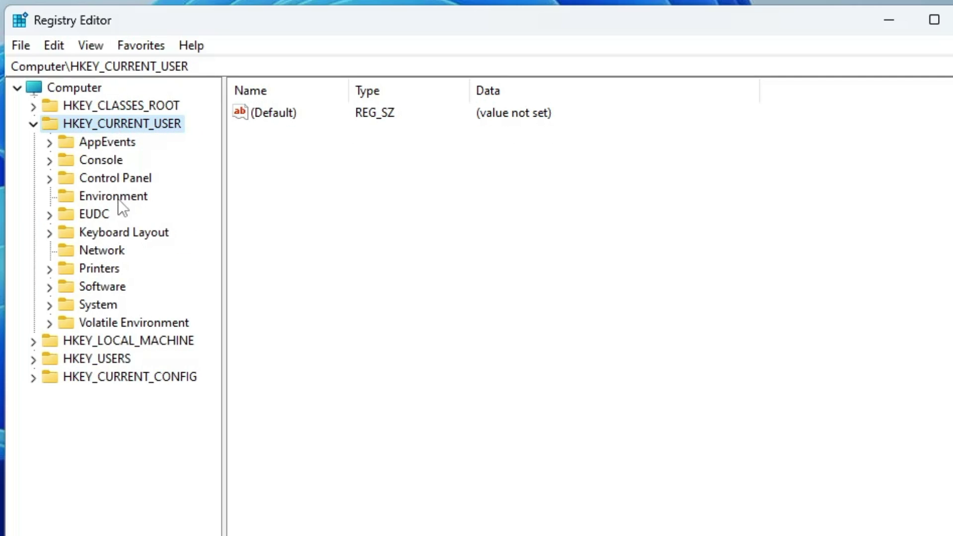
pyautogui.click(108, 286)
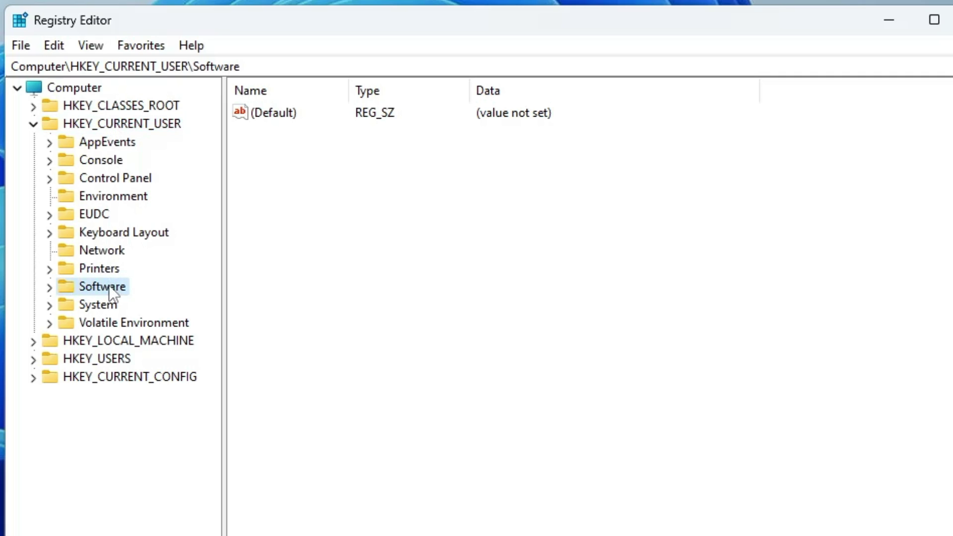
pyautogui.doubleClick(108, 286)
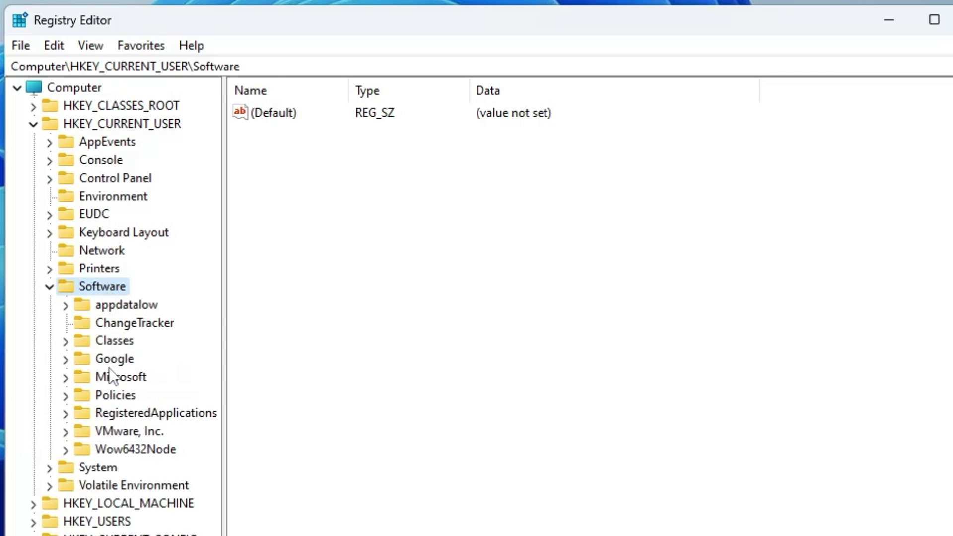
pyautogui.click(119, 347)
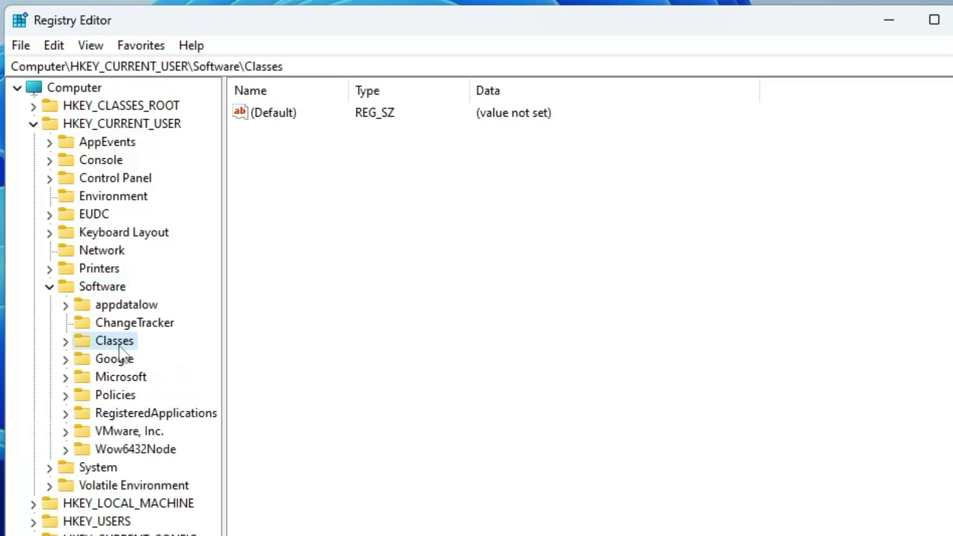
pyautogui.doubleClick(119, 343)
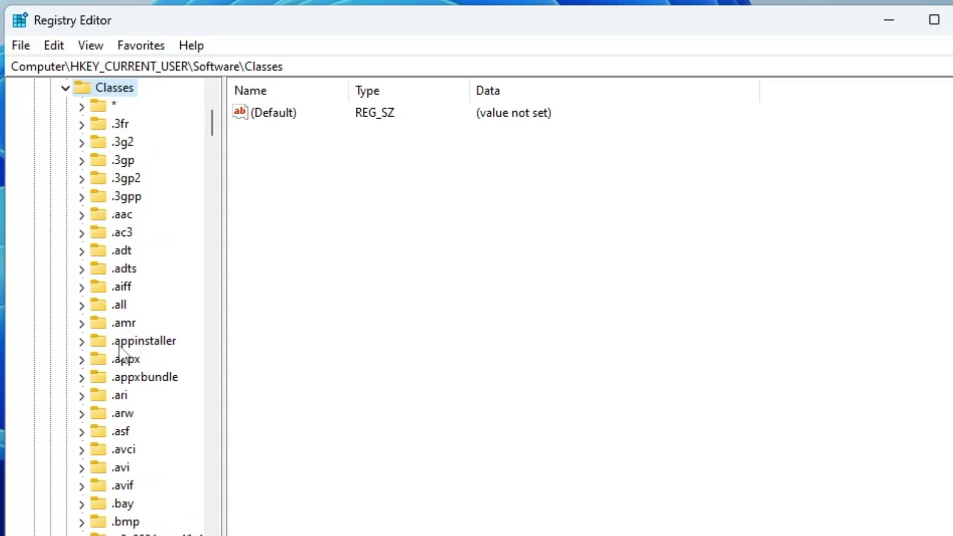
pyautogui.click(131, 234)
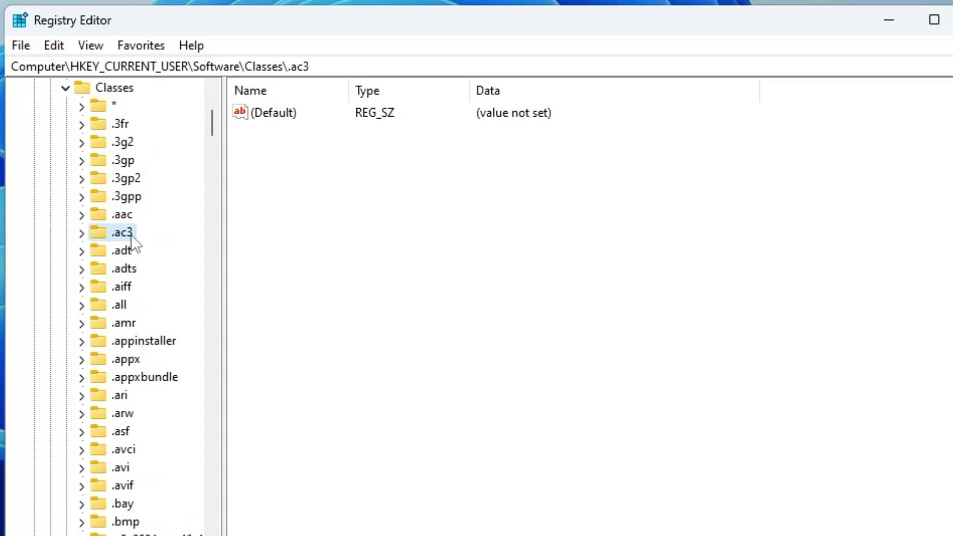
pyautogui.press('c')
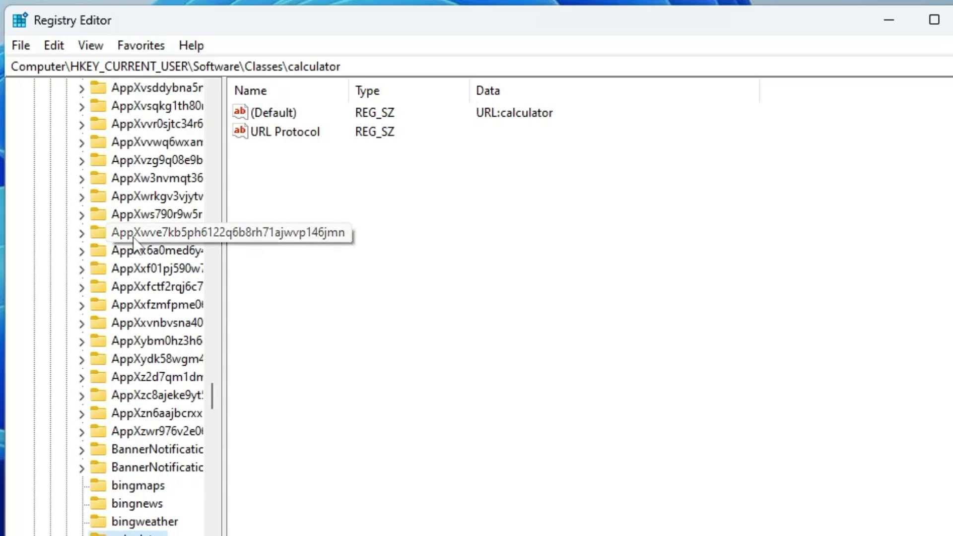
pyautogui.scroll(-2, 152, 313)
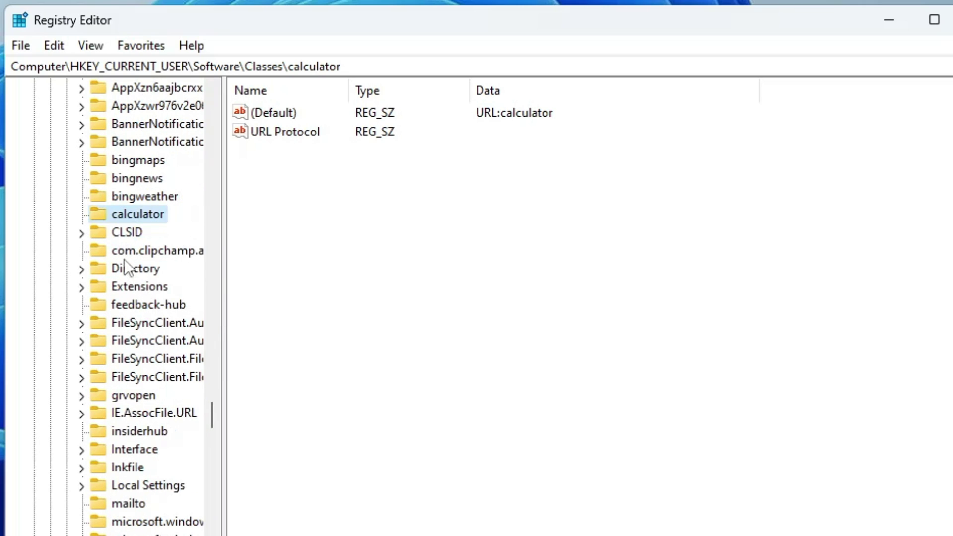
pyautogui.click(124, 234)
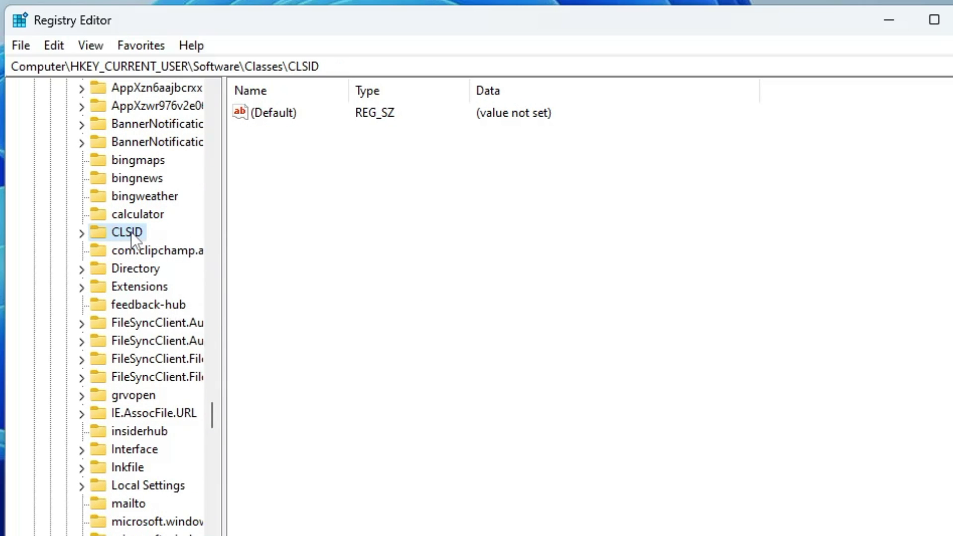
# - Create a new key named {86ca1aa0-34aa-4e8b-a509-50c905bae2a2} under CLSID
pyautogui.rightClick(131, 232)
pyautogui.moveTo(231, 281)
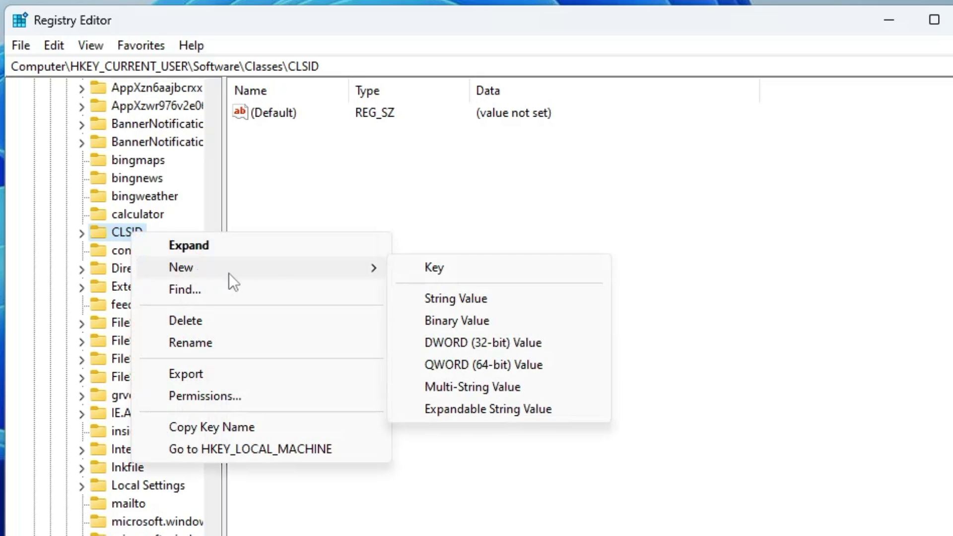
pyautogui.click(434, 268)
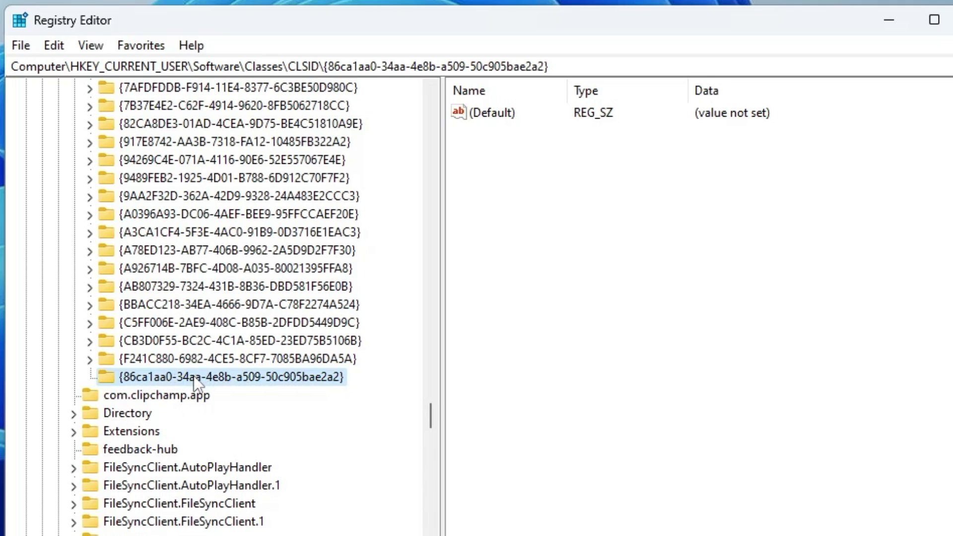
# - Create a subkey named InprocServer32 under the {86ca1aa0-34aa-4e8b-a509-50c905bae2a2} key
pyautogui.rightClick(212, 373)
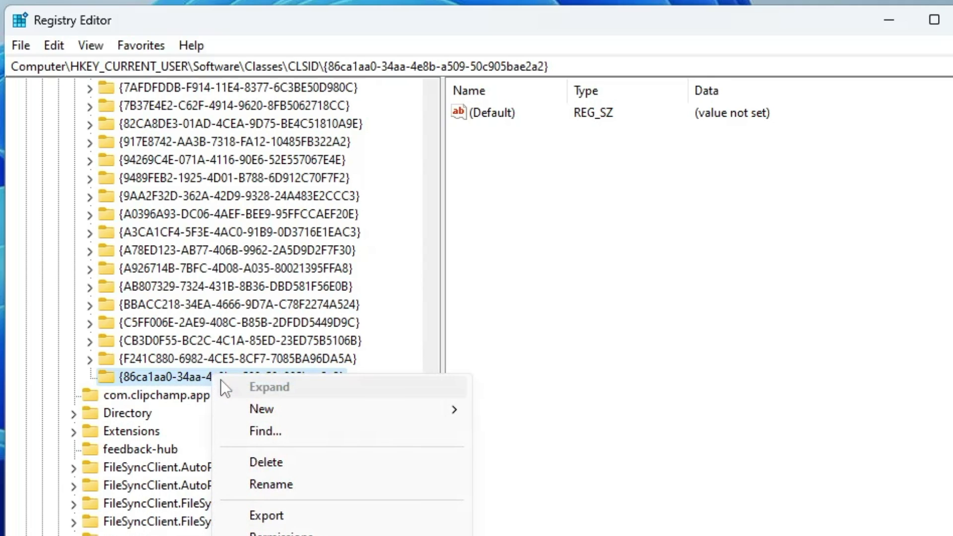
pyautogui.moveTo(320, 412)
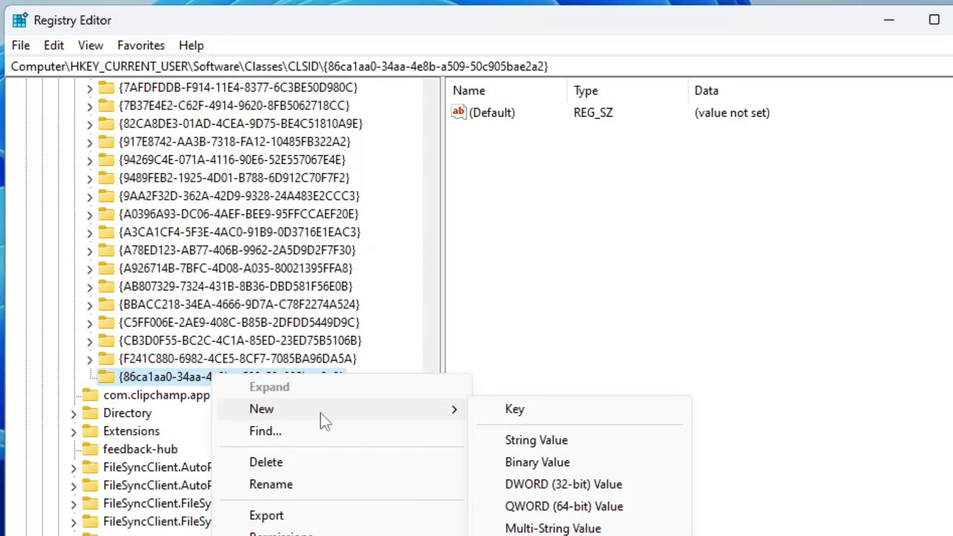
pyautogui.click(514, 409)
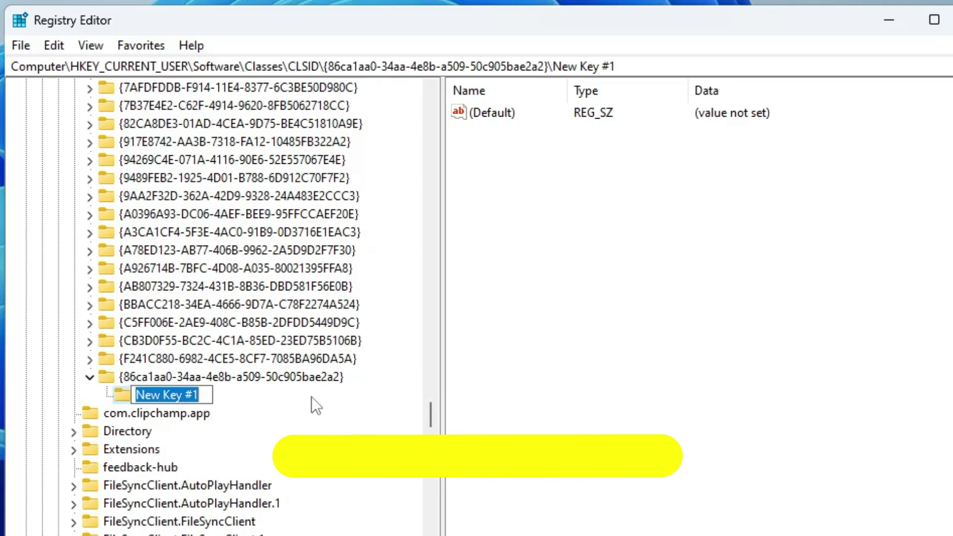
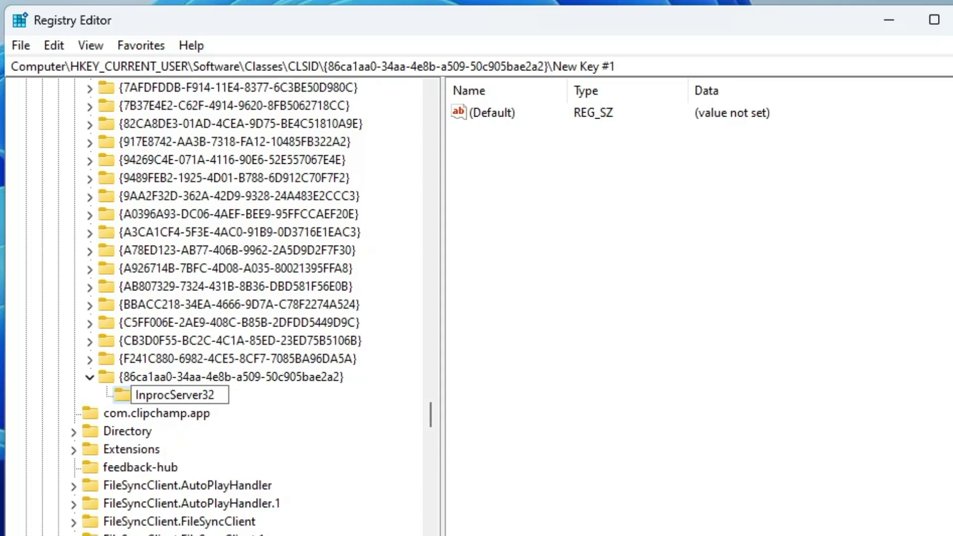
pyautogui.press('Return')
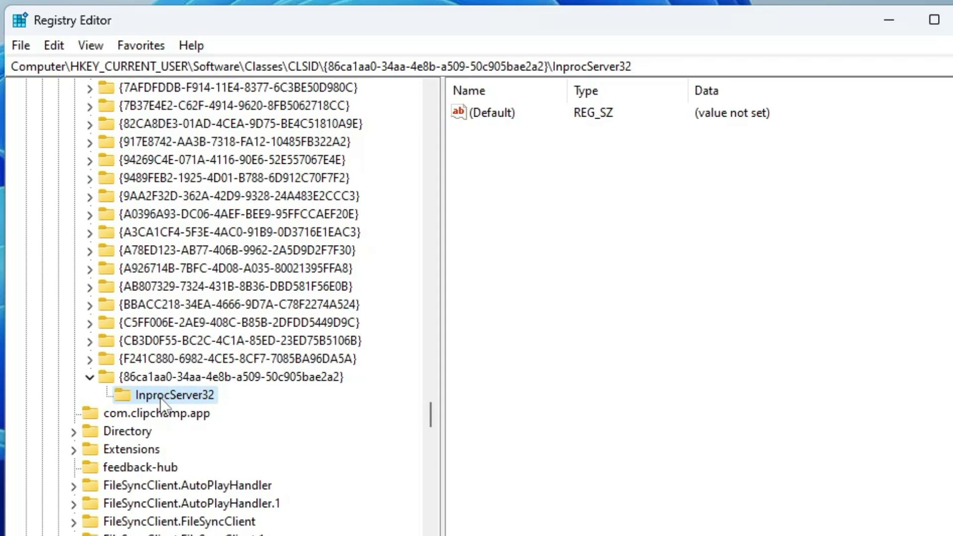
# - Set the (Default) value of the InprocServer32 key to empty data and minimize Registry Editor
pyautogui.click(515, 216)
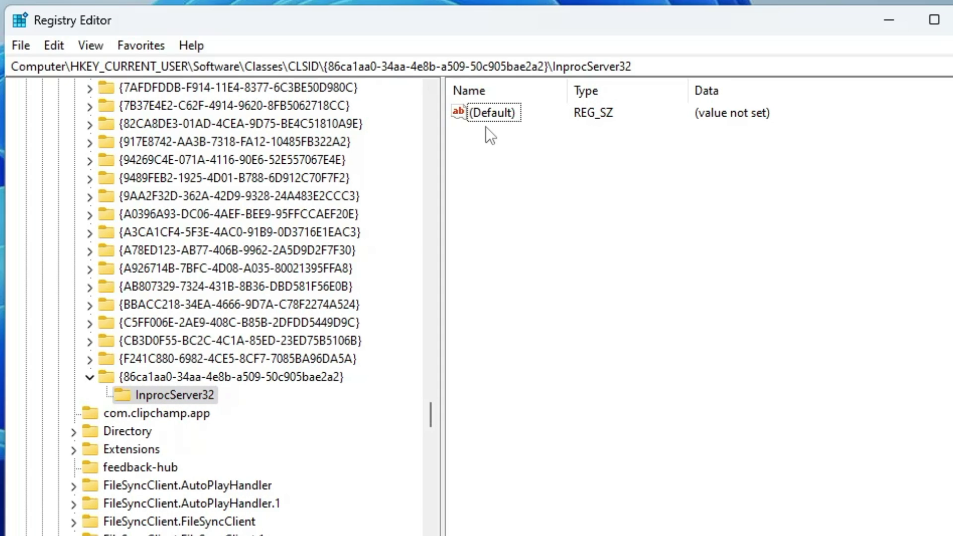
pyautogui.doubleClick(497, 117)
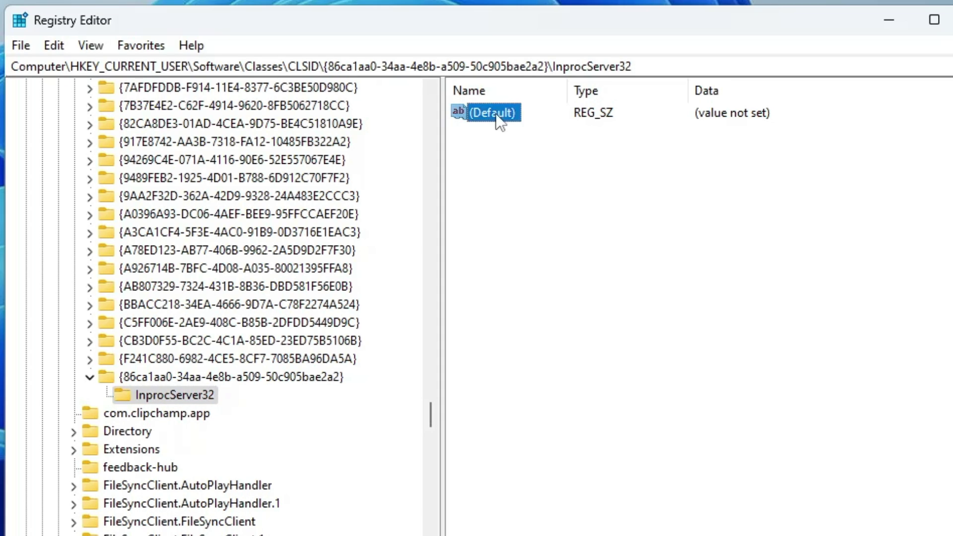
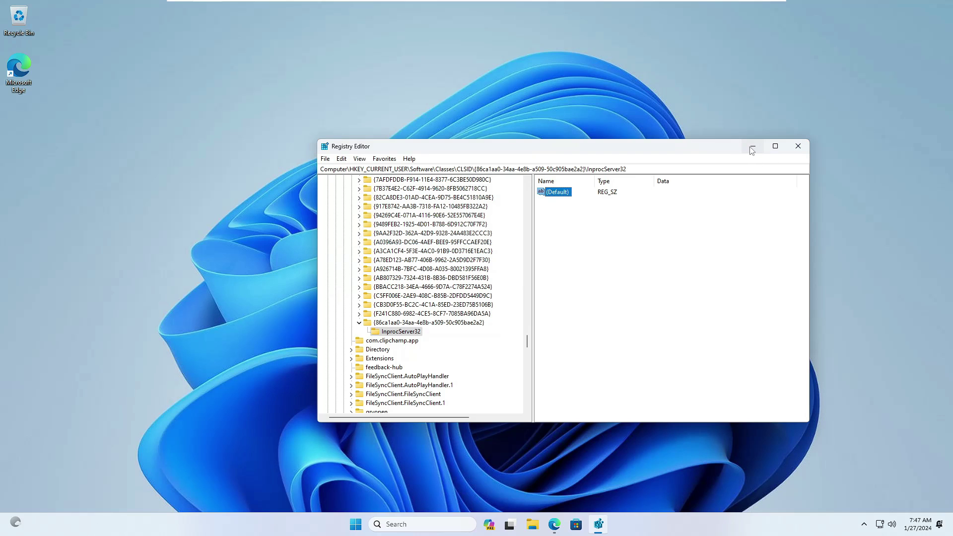
pyautogui.click(752, 149)
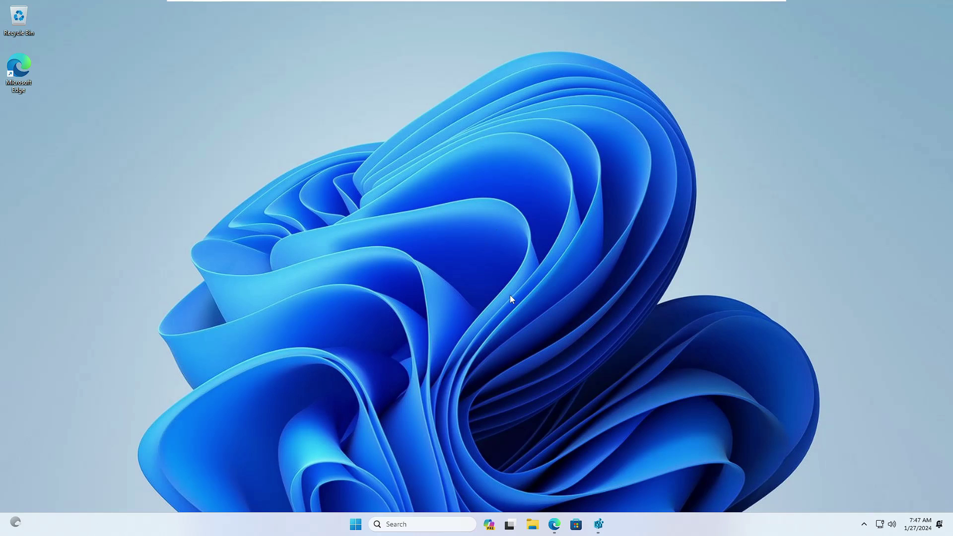
# - Restart the Windows Explorer process from Task Manager, leaving Task Manager minimized
pyautogui.rightClick(356, 524)
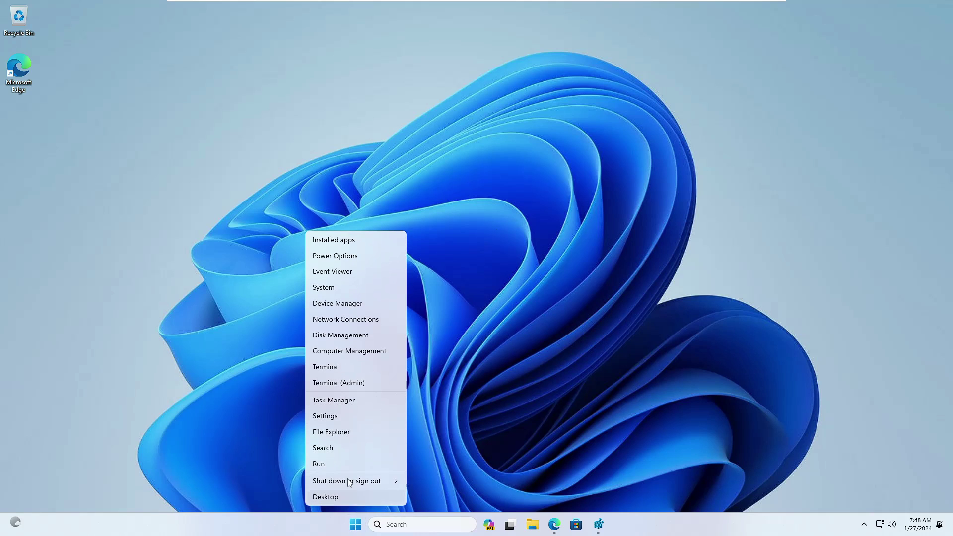
pyautogui.click(337, 404)
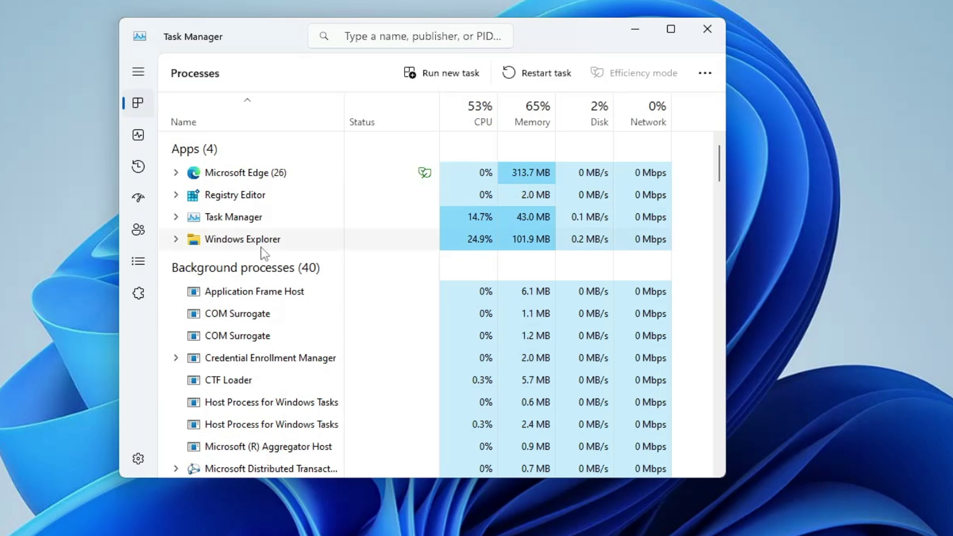
pyautogui.rightClick(267, 239)
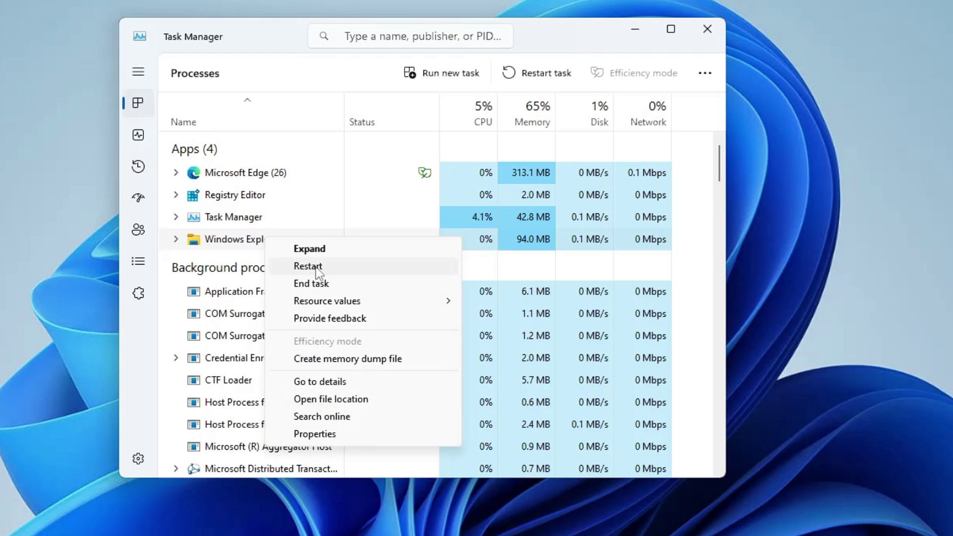
pyautogui.click(316, 268)
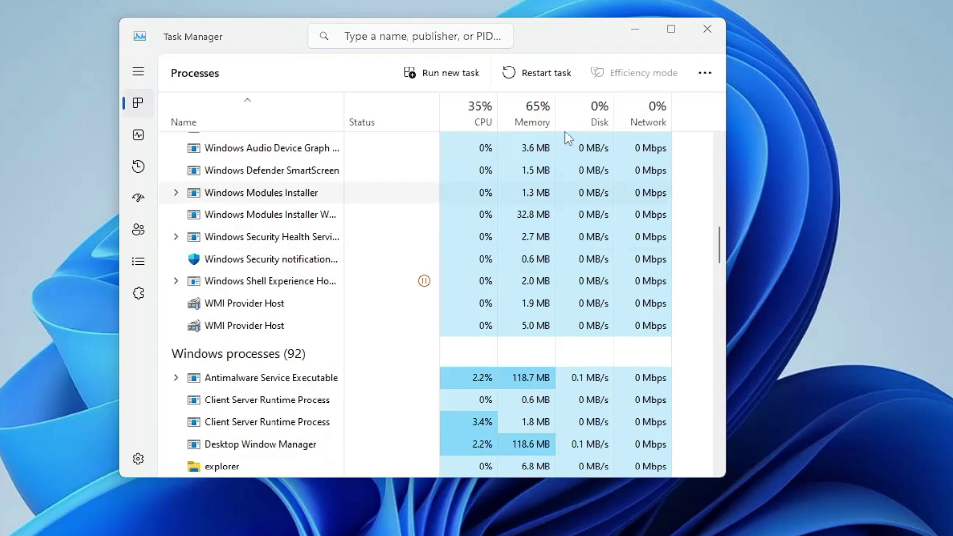
pyautogui.click(635, 30)
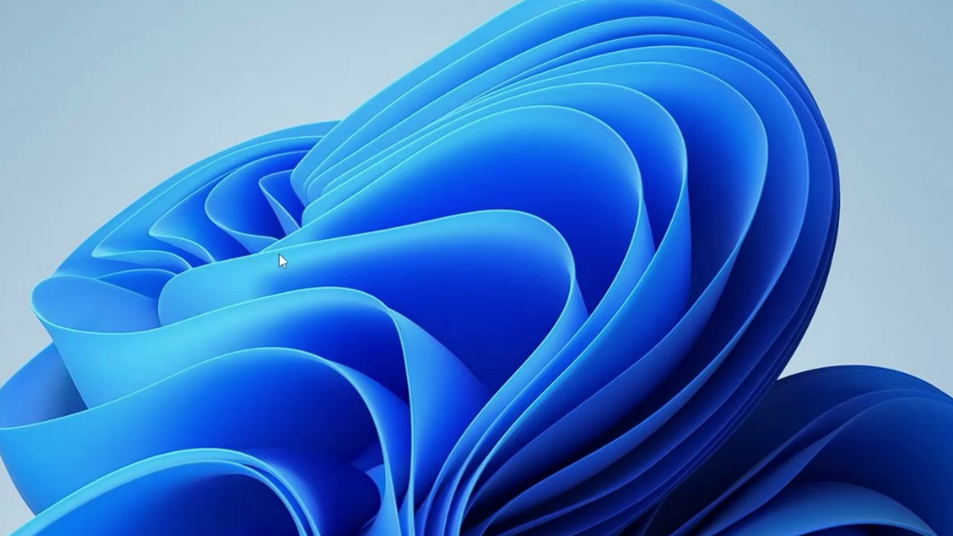
# - Check the style of the context menus on the empty desktop and on the Microsoft Edge shortcut
pyautogui.rightClick(355, 238)
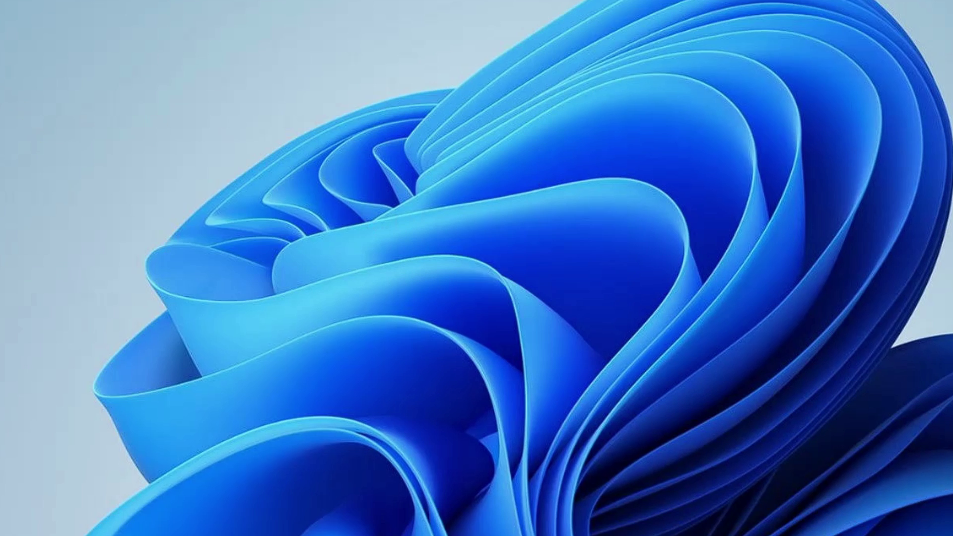
pyautogui.rightClick(299, 135)
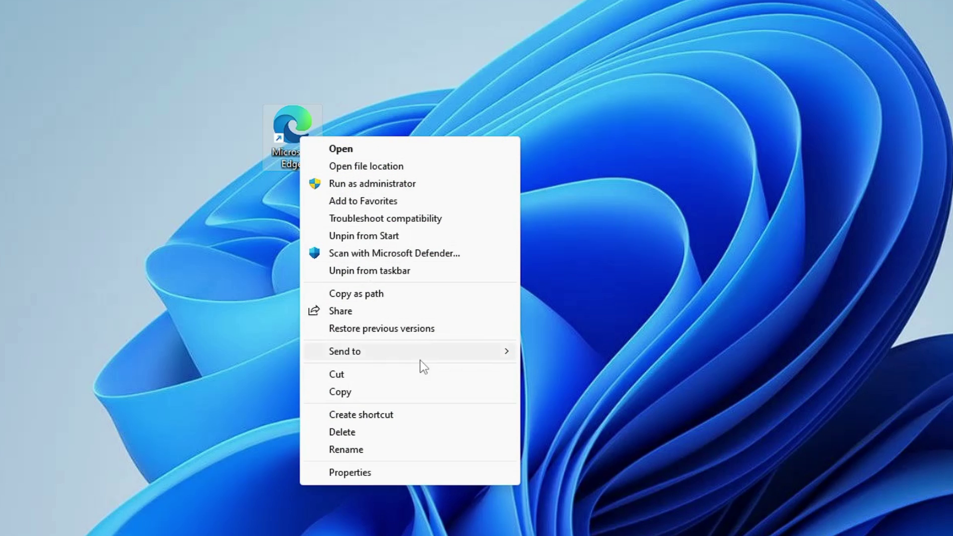
pyautogui.moveTo(420, 360)
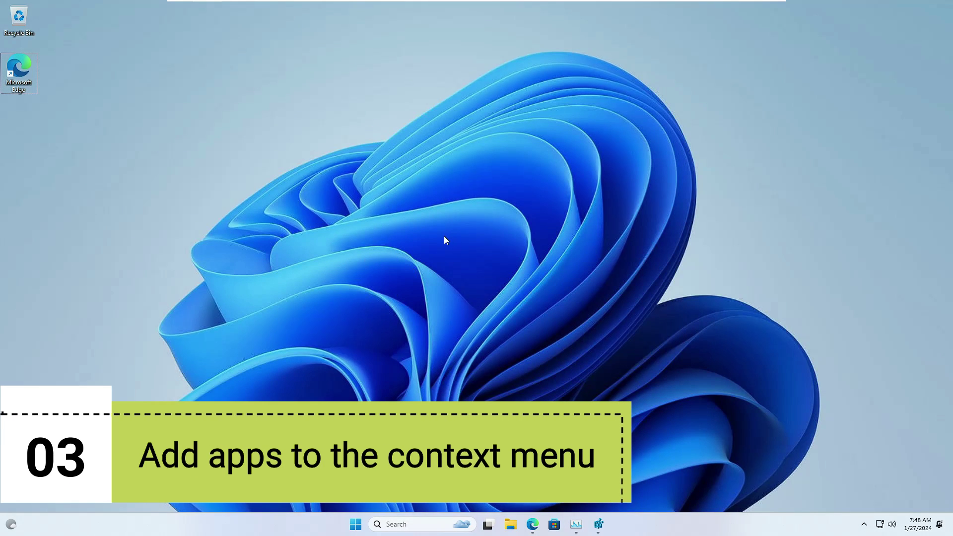
pyautogui.rightClick(376, 218)
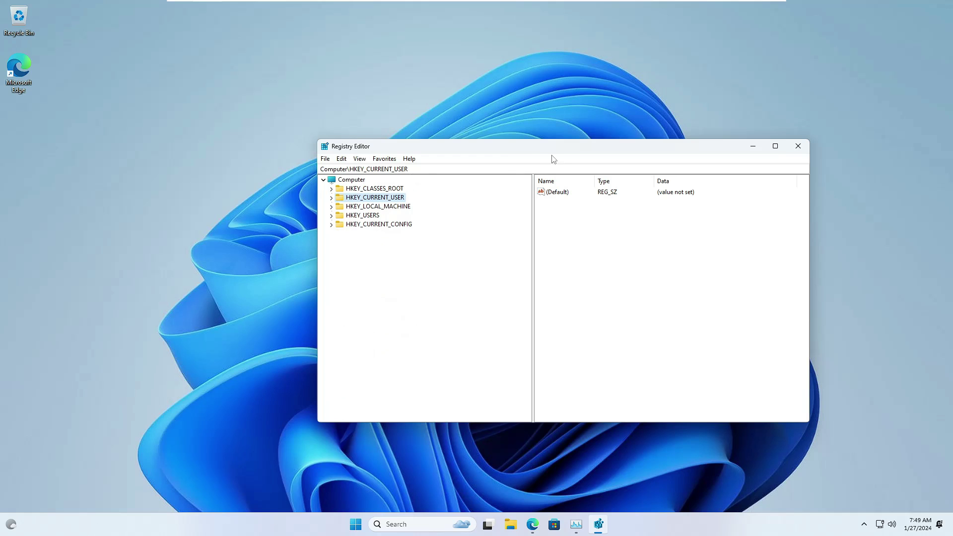
# - Navigate the registry to HKEY_CLASSES_ROOT\Directory and expand that key
pyautogui.moveTo(553, 149); pyautogui.dragTo(535, 148)
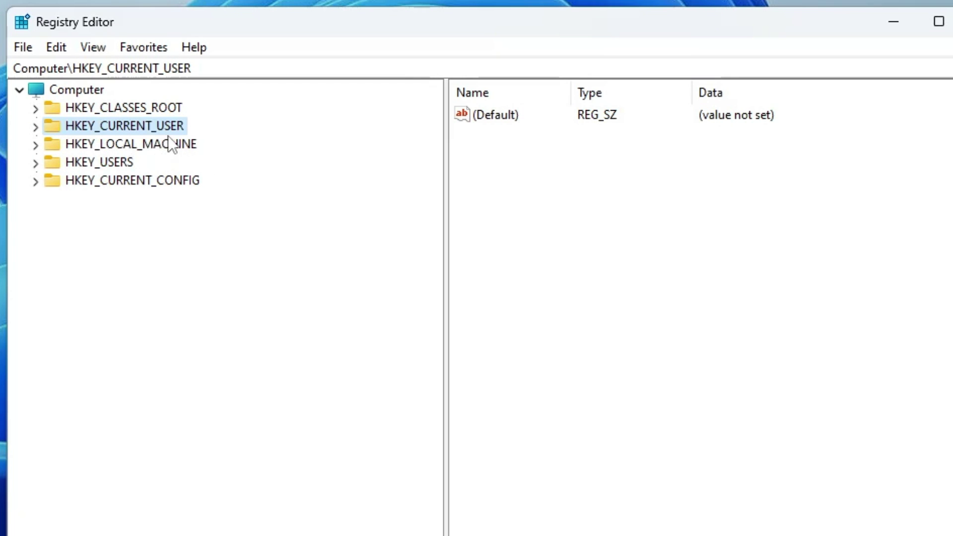
pyautogui.click(154, 110)
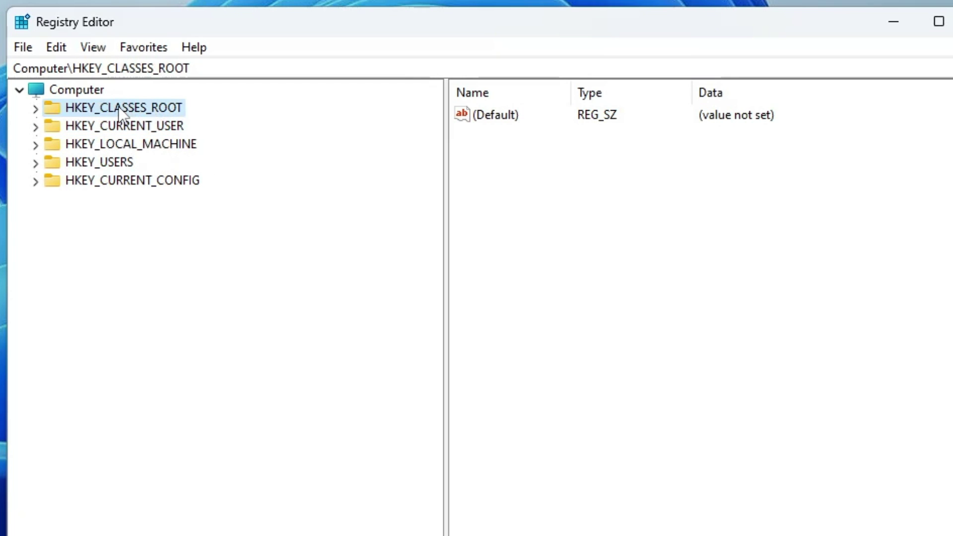
pyautogui.doubleClick(118, 107)
pyautogui.scroll(-3, 109, 297)
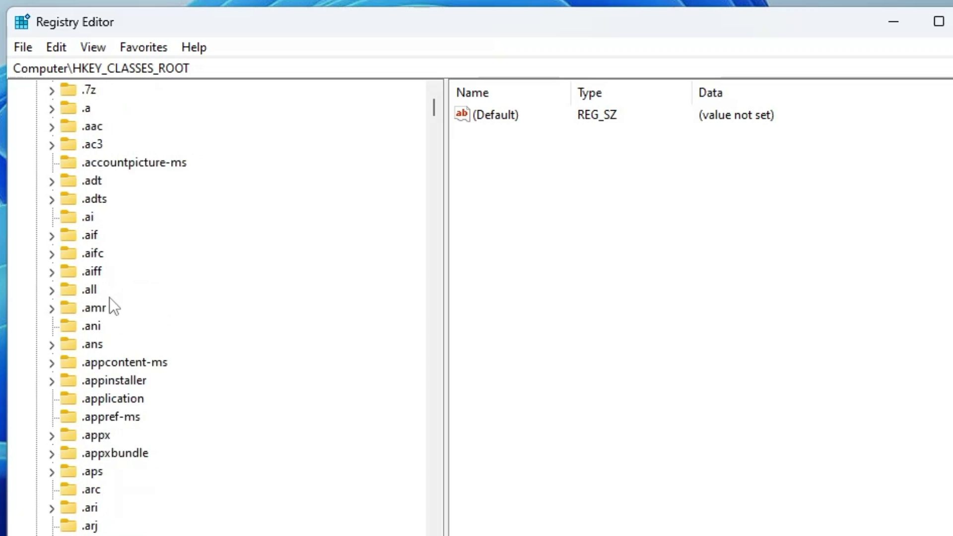
pyautogui.scroll(-16, 113, 305)
pyautogui.click(112, 305)
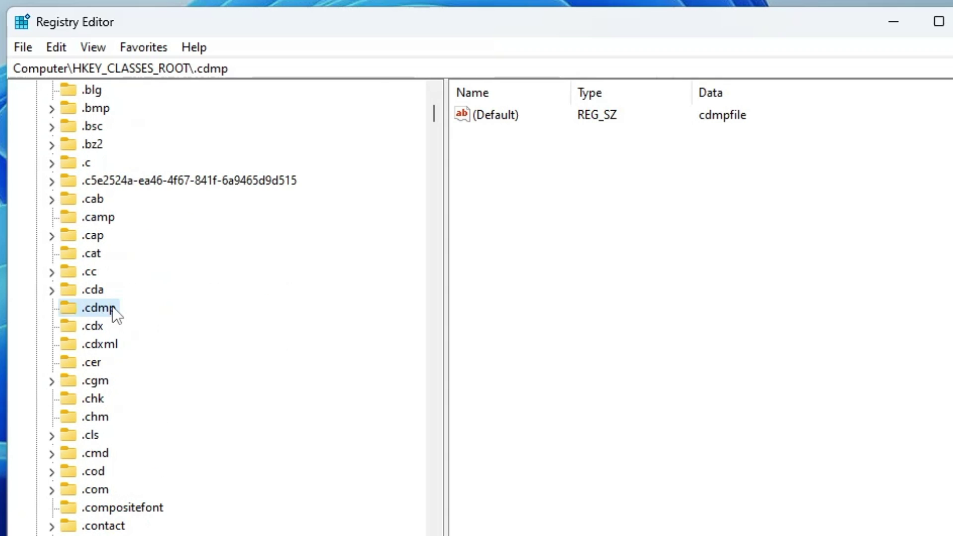
pyautogui.press('d')
pyautogui.scroll(-5, 196, 297)
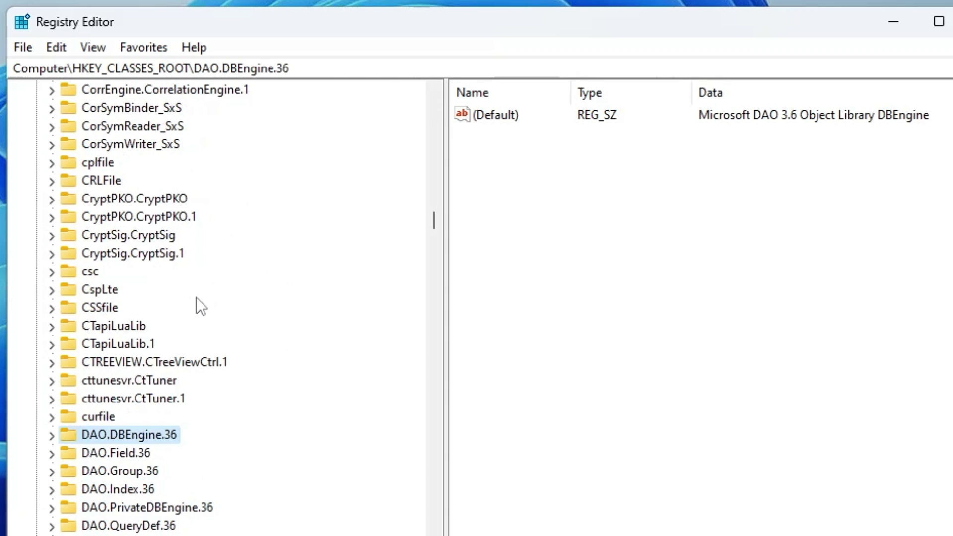
pyautogui.scroll(-2, 187, 300)
pyautogui.scroll(-13, 172, 300)
pyautogui.click(104, 331)
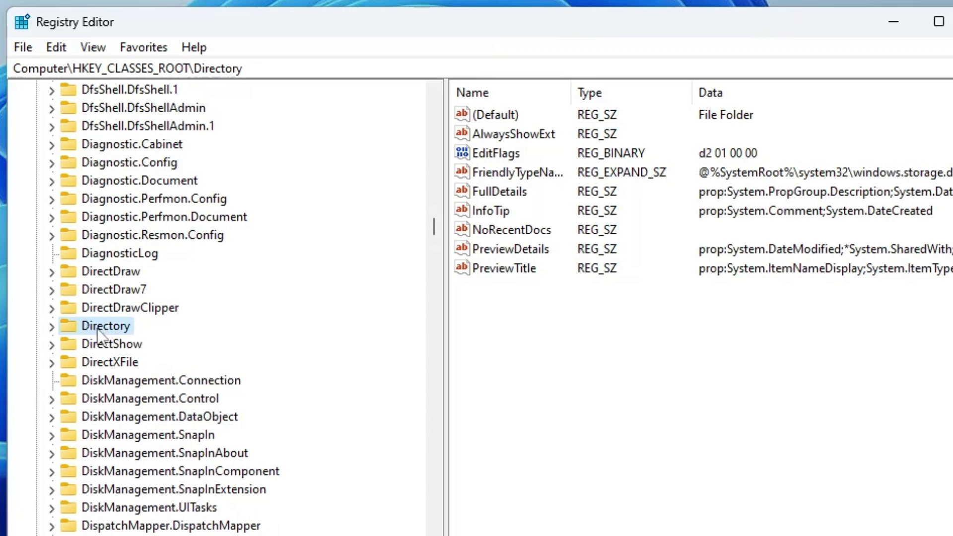
pyautogui.doubleClick(111, 325)
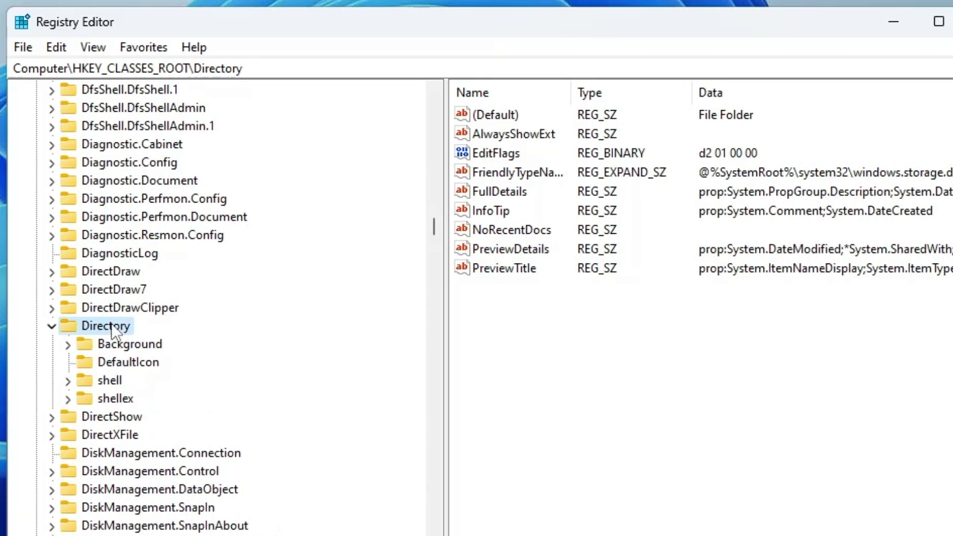
# - Create a new key named MicrosoftEdge under Directory\Background\shell
pyautogui.click(124, 348)
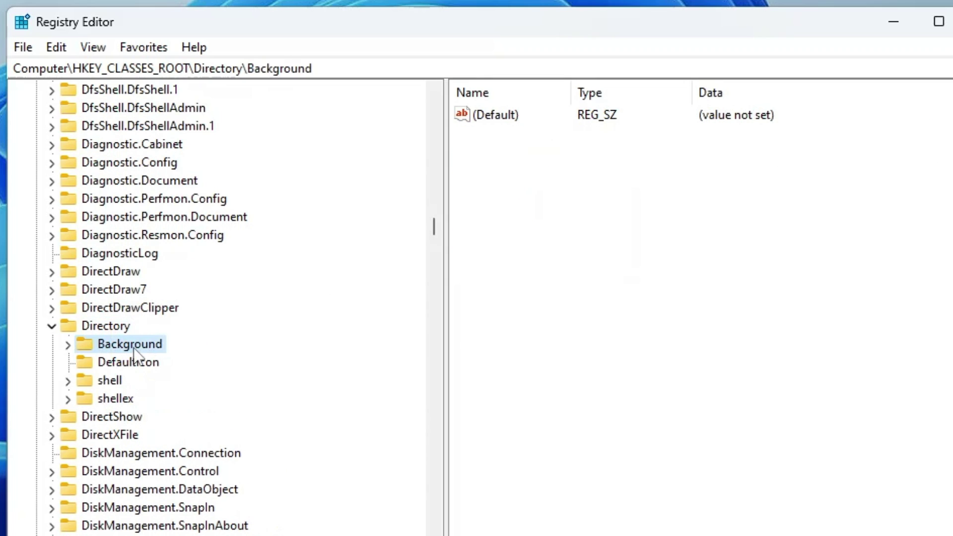
pyautogui.doubleClick(133, 348)
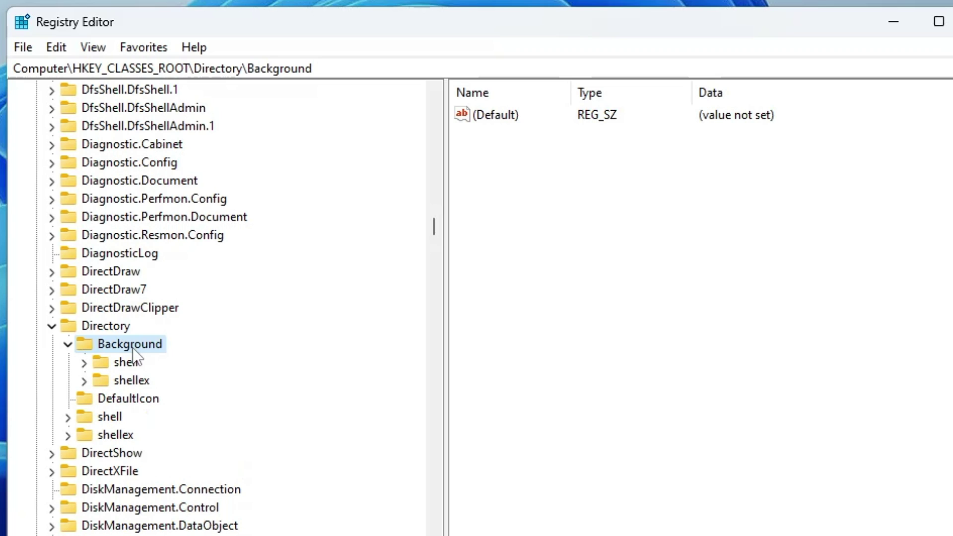
pyautogui.click(126, 364)
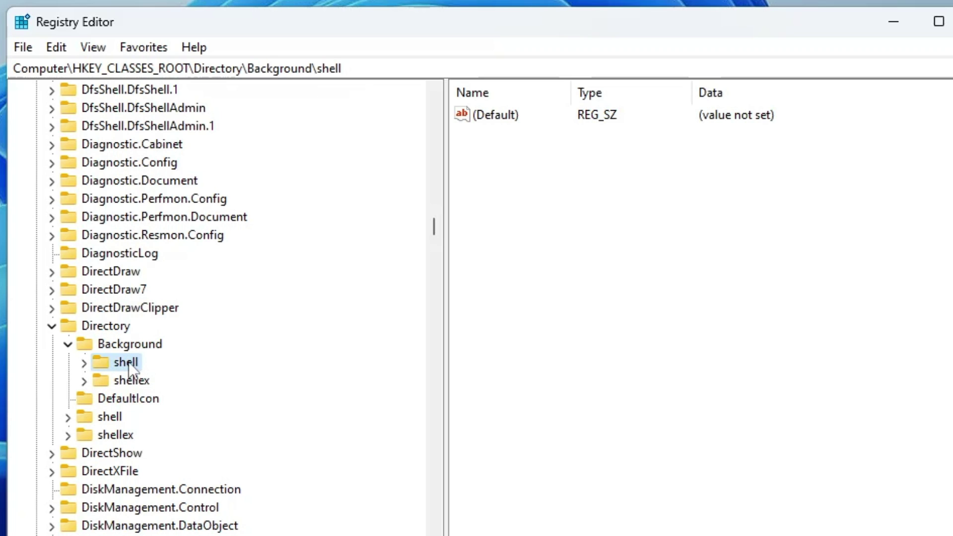
pyautogui.rightClick(129, 363)
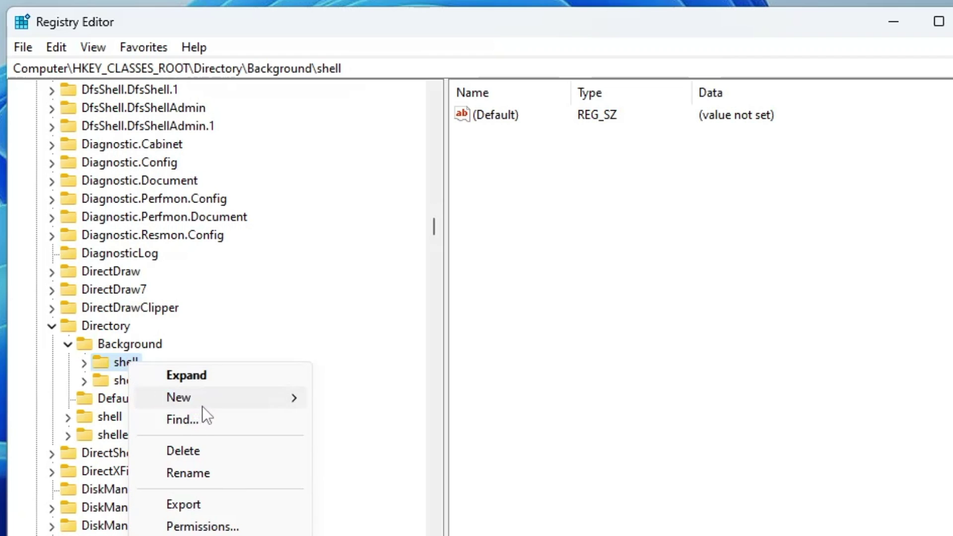
pyautogui.moveTo(206, 405)
pyautogui.click(353, 398)
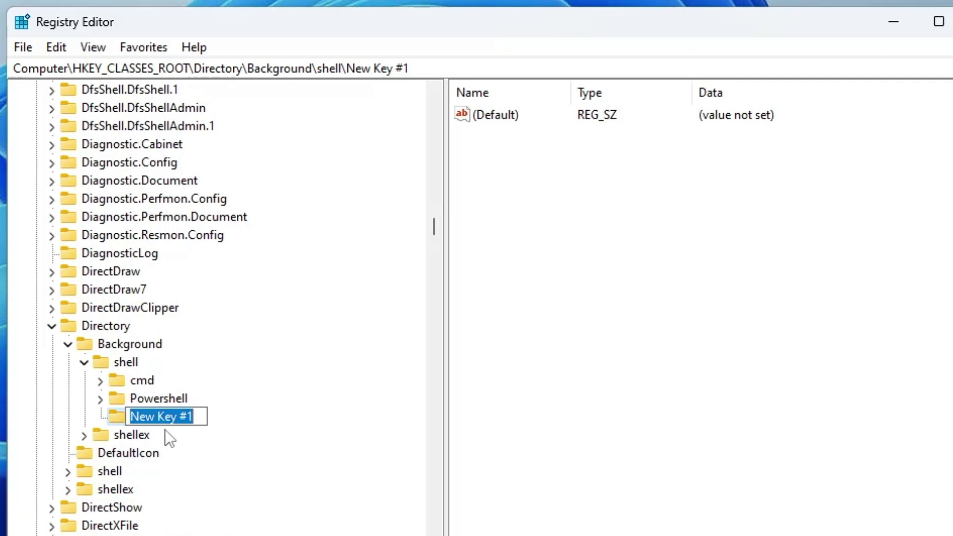
pyautogui.write('Mic')
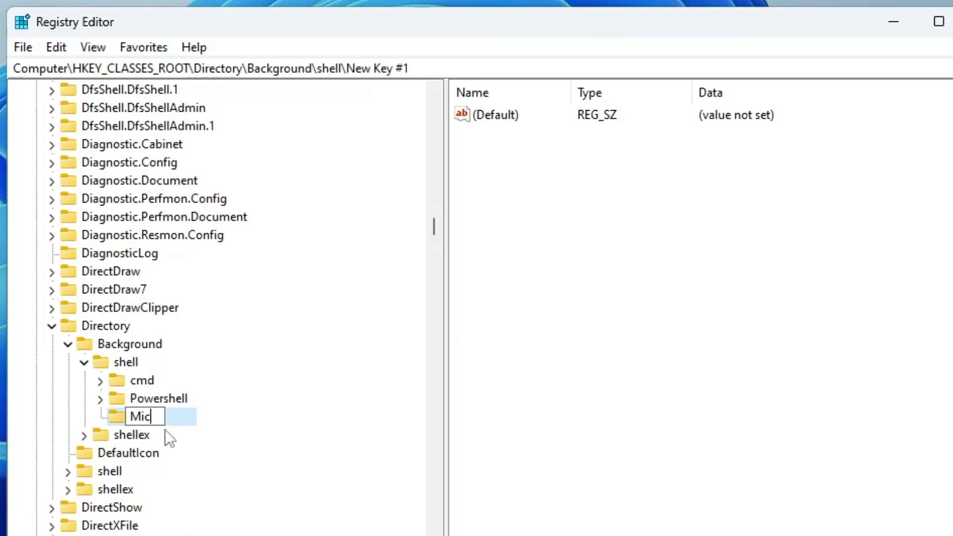
pyautogui.write('rosoftEdge')
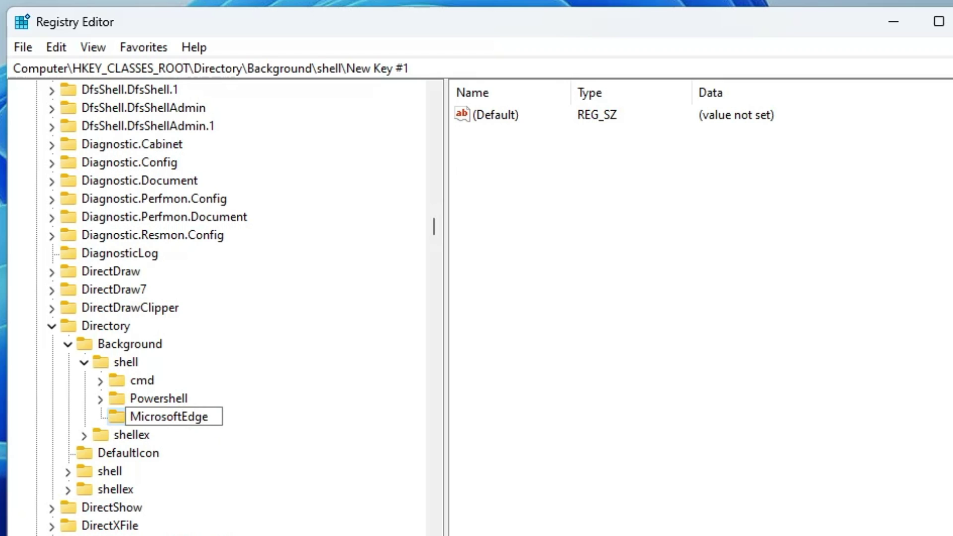
pyautogui.press('Return')
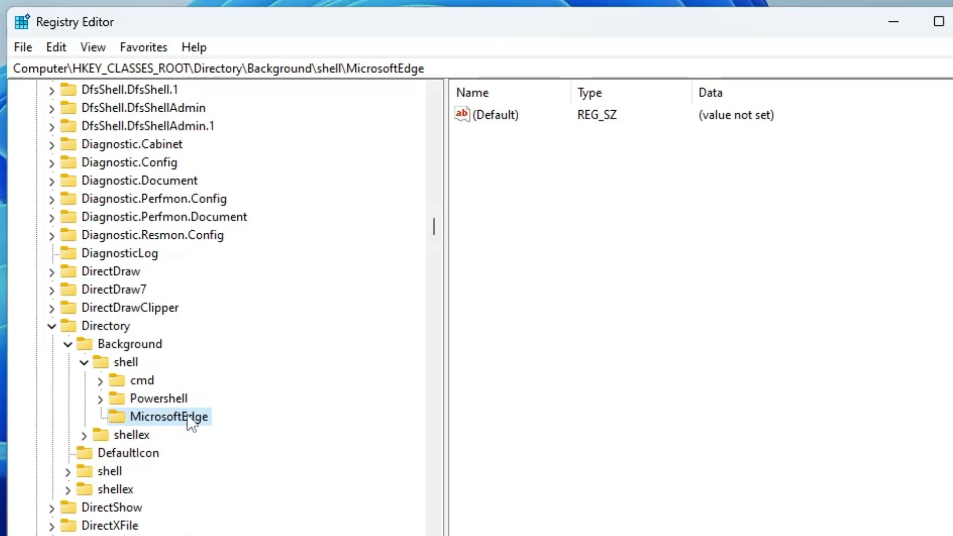
# - Create a subkey named command under the MicrosoftEdge key
pyautogui.rightClick(187, 418)
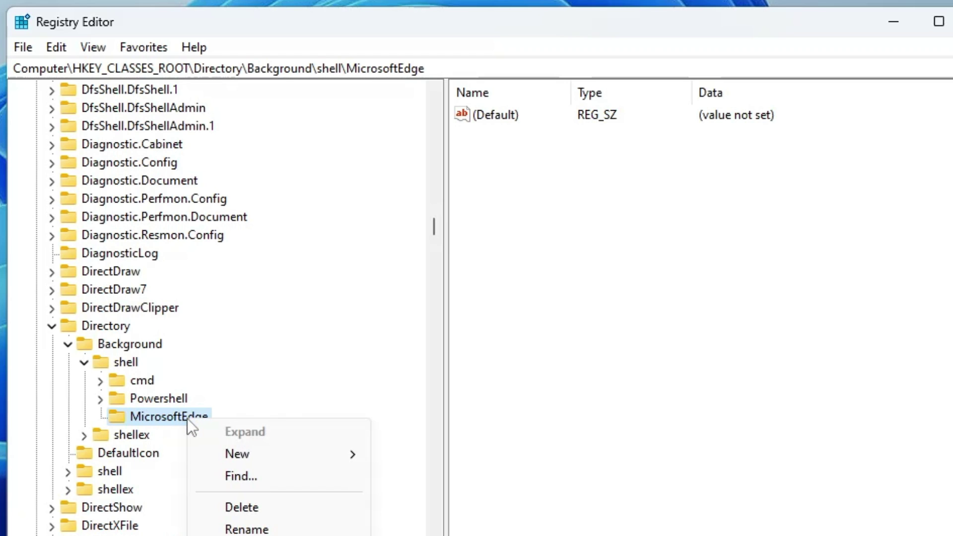
pyautogui.moveTo(250, 451)
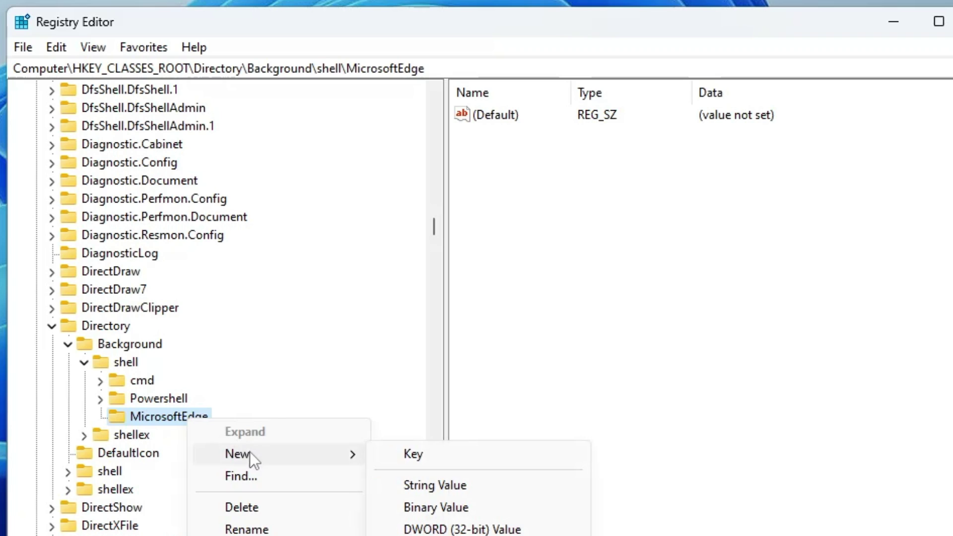
pyautogui.click(416, 455)
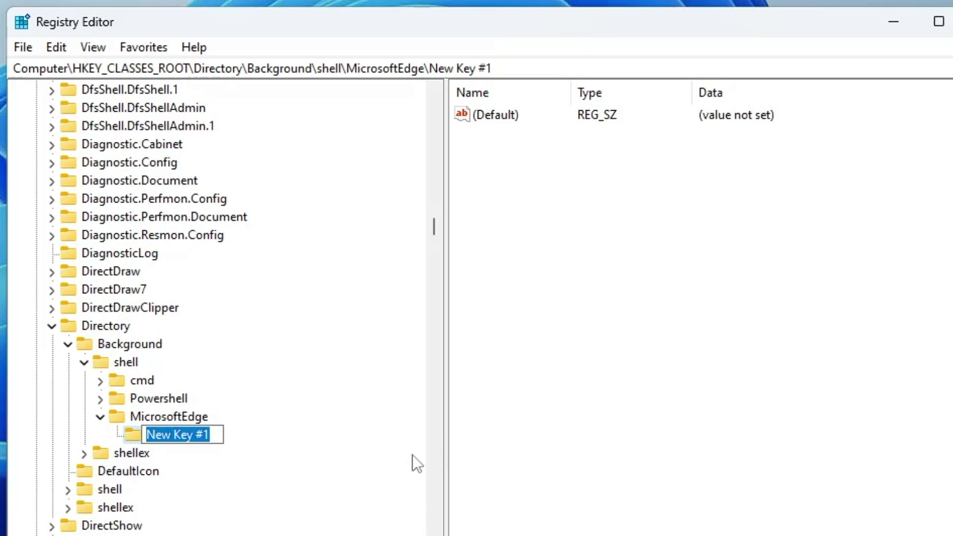
pyautogui.write('command')
pyautogui.press('Return')
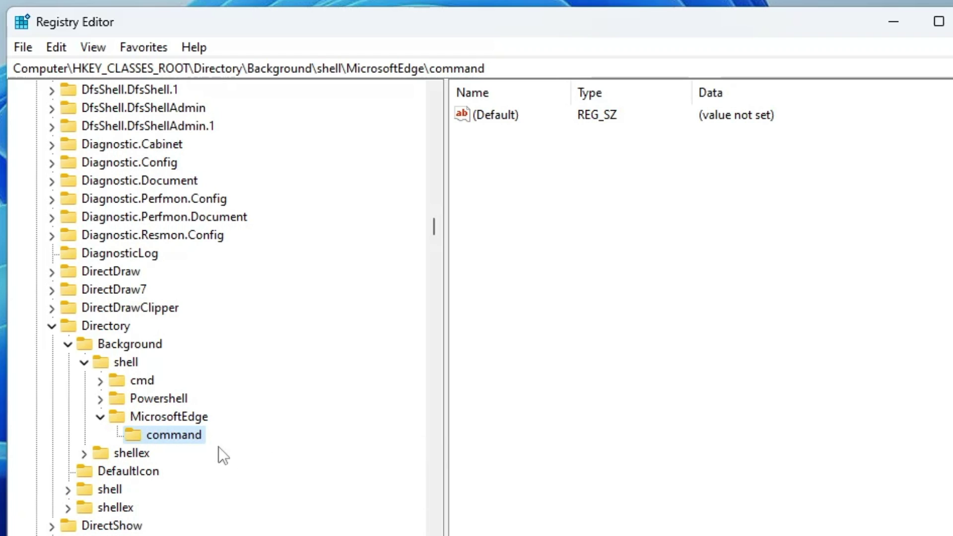
# - Open the command key's (Default) value for editing, and search Windows for "micro" to reach the folder containing the msedge application
pyautogui.click(563, 173)
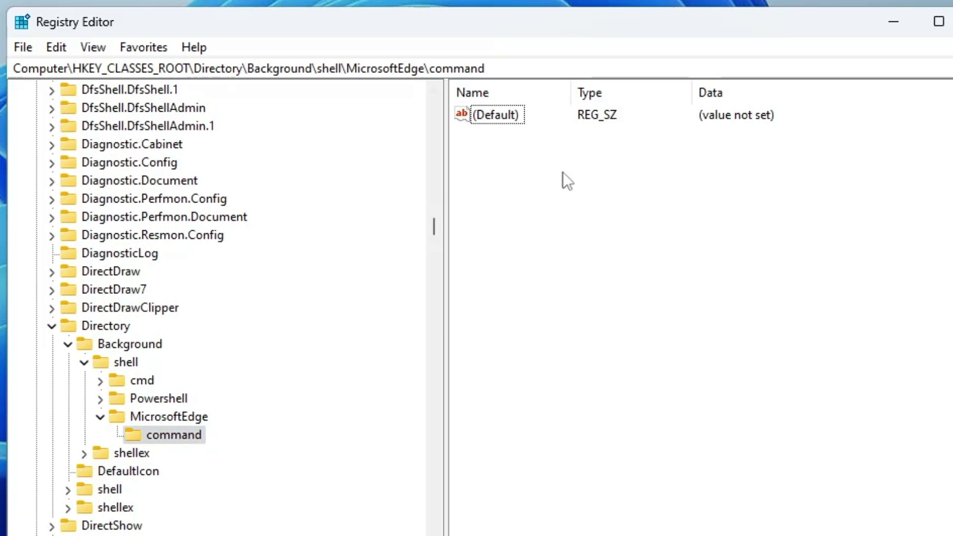
pyautogui.doubleClick(507, 115)
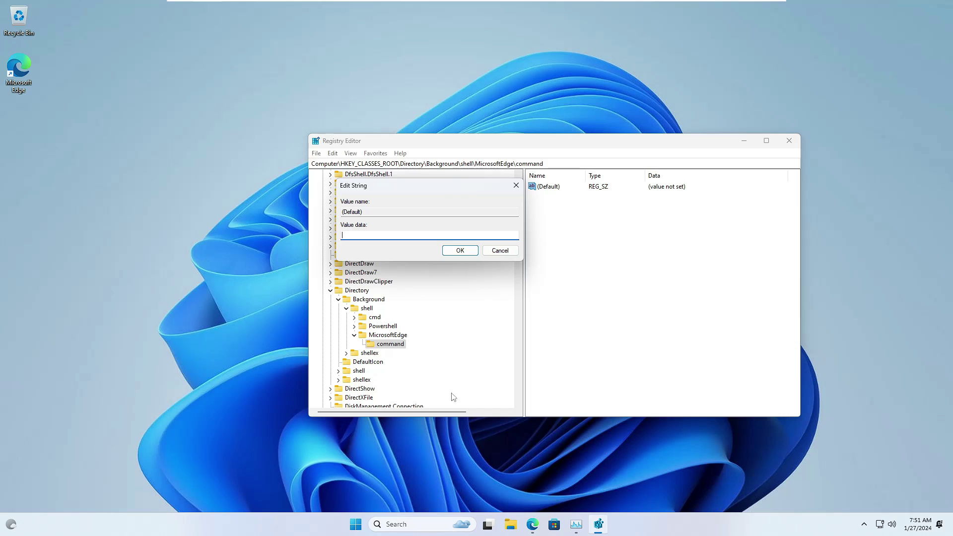
pyautogui.click(422, 526)
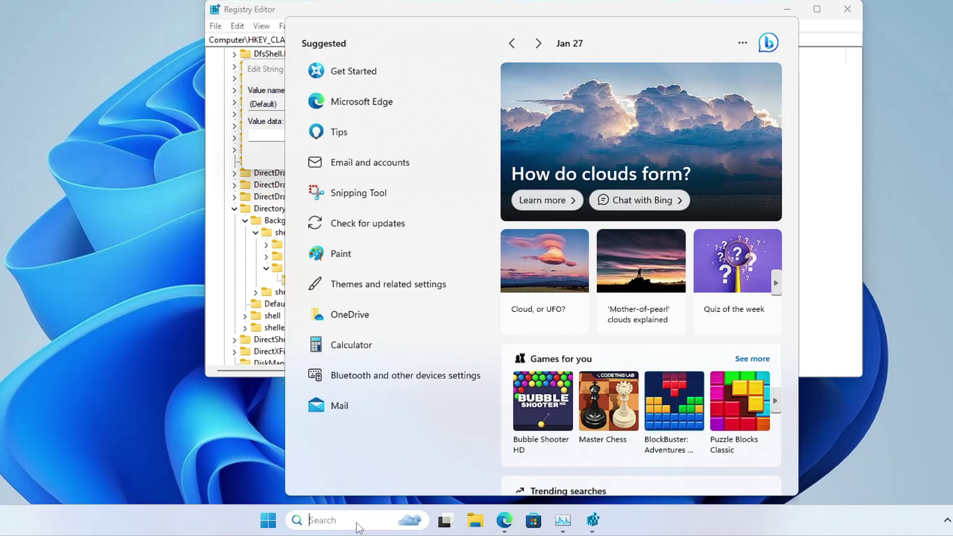
pyautogui.write('micro')
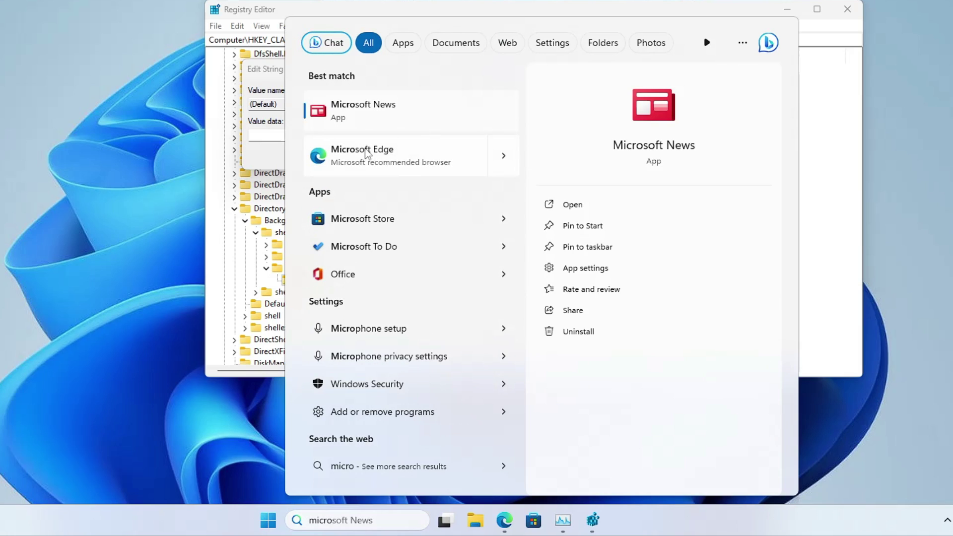
pyautogui.rightClick(368, 153)
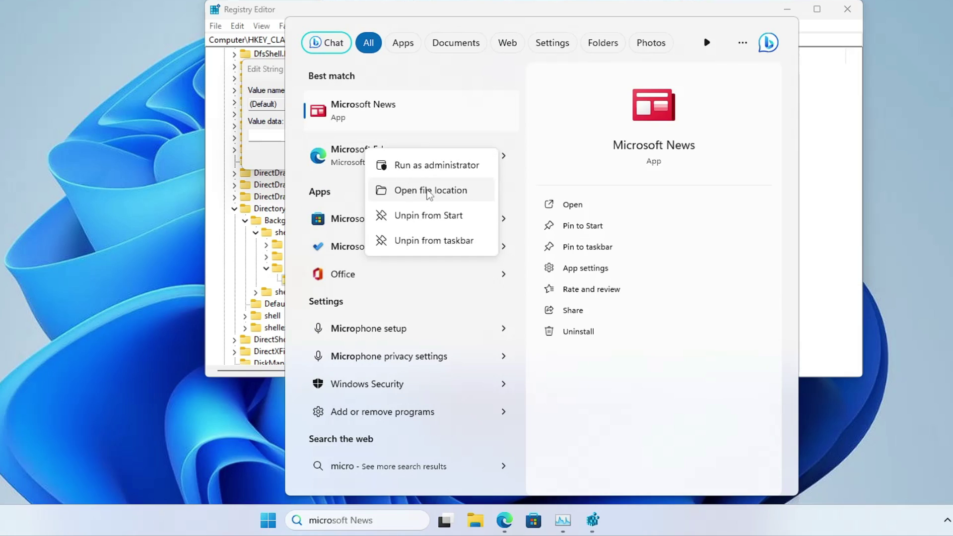
pyautogui.click(430, 191)
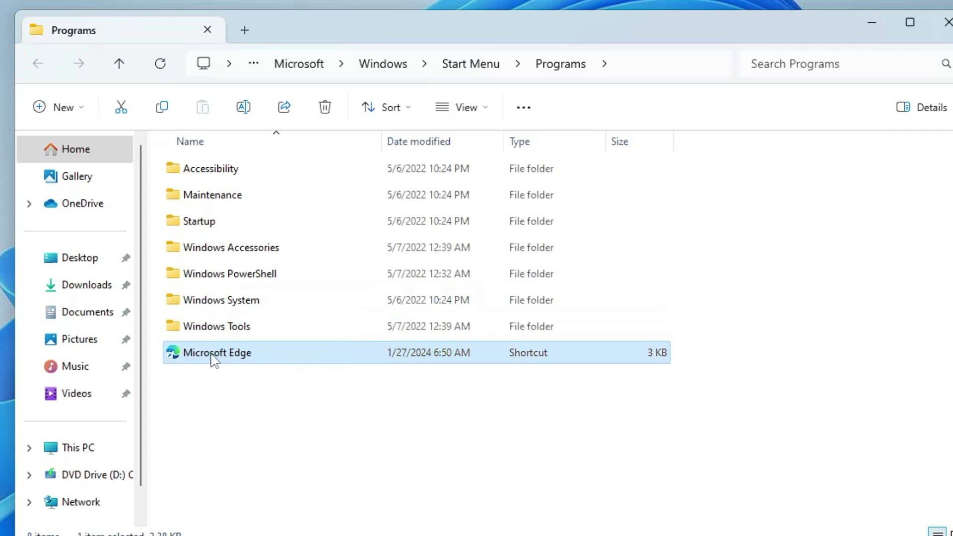
pyautogui.rightClick(215, 364)
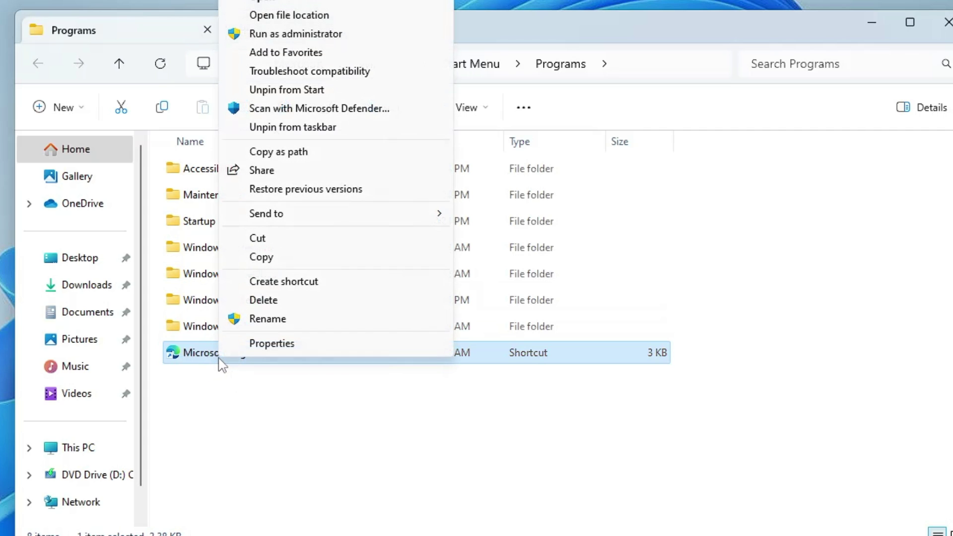
pyautogui.click(305, 19)
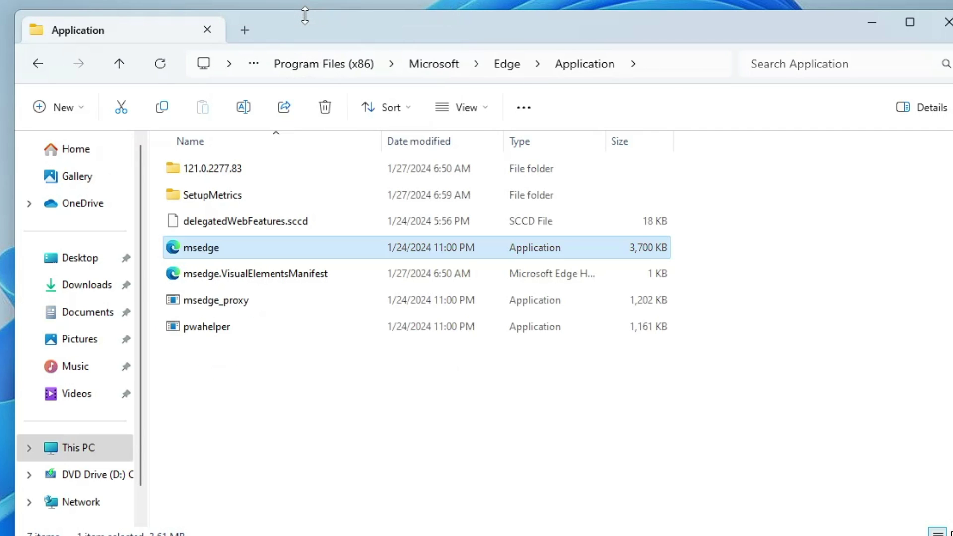
# - Copy the folder path C:\Program Files (x86)\Microsoft\Edge\Application and set it as the command key's (Default) value data
pyautogui.click(671, 69)
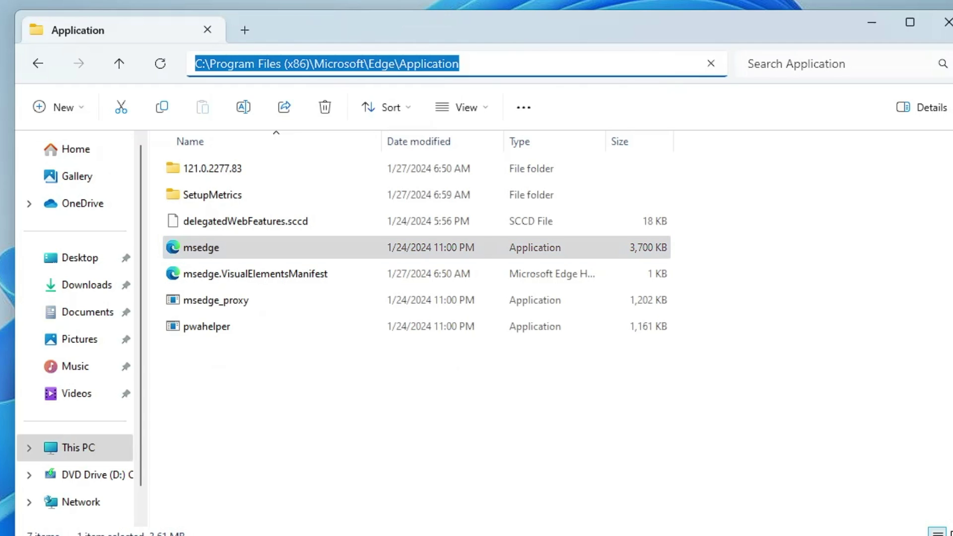
pyautogui.rightClick(341, 66)
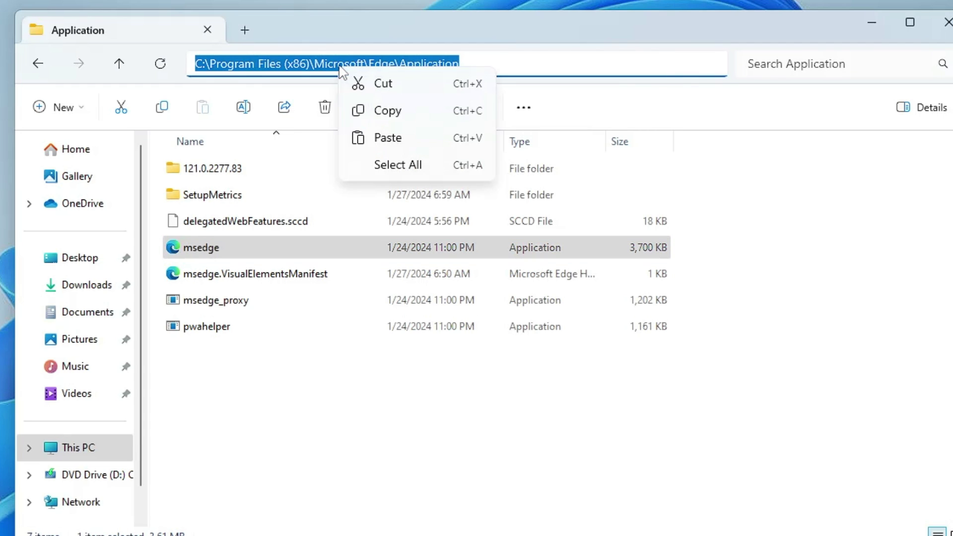
pyautogui.click(397, 110)
pyautogui.click(877, 32)
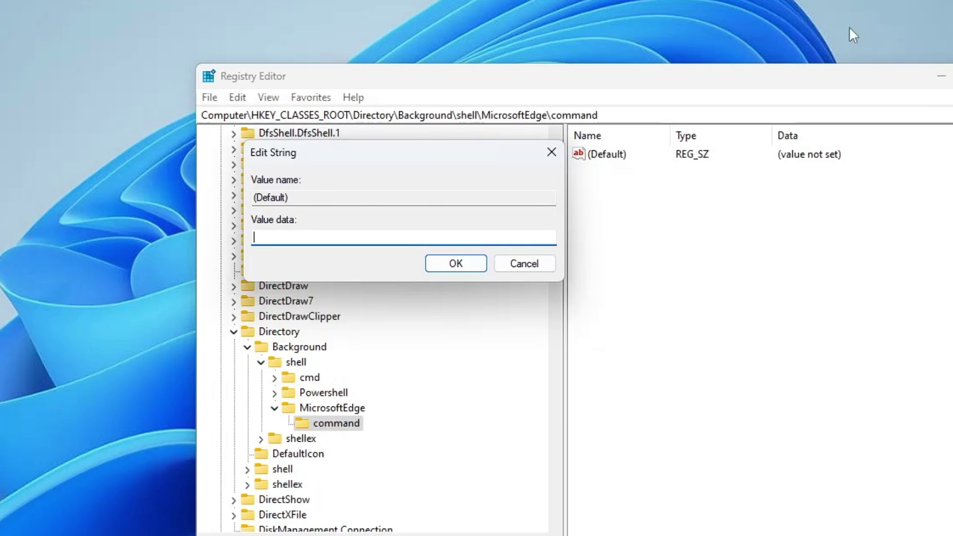
pyautogui.hotkey('ctrl', 'v')
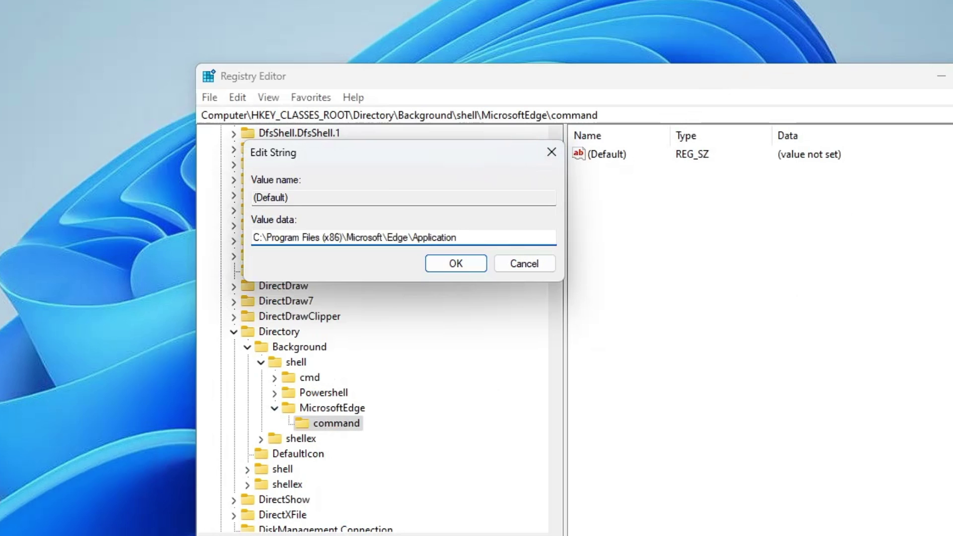
pyautogui.click(455, 264)
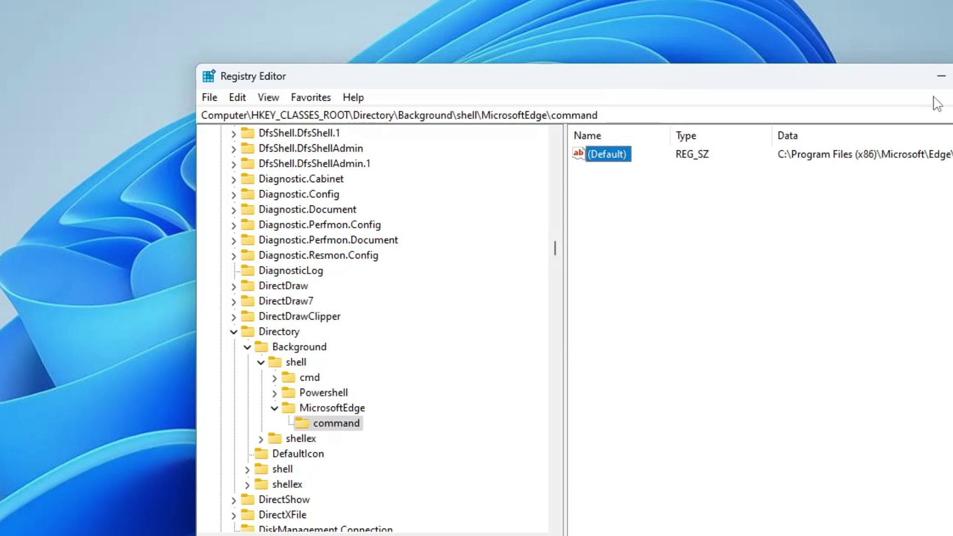
# - Minimize the registry window and check the desktop context menu for the Microsoft Edge entry
pyautogui.click(942, 76)
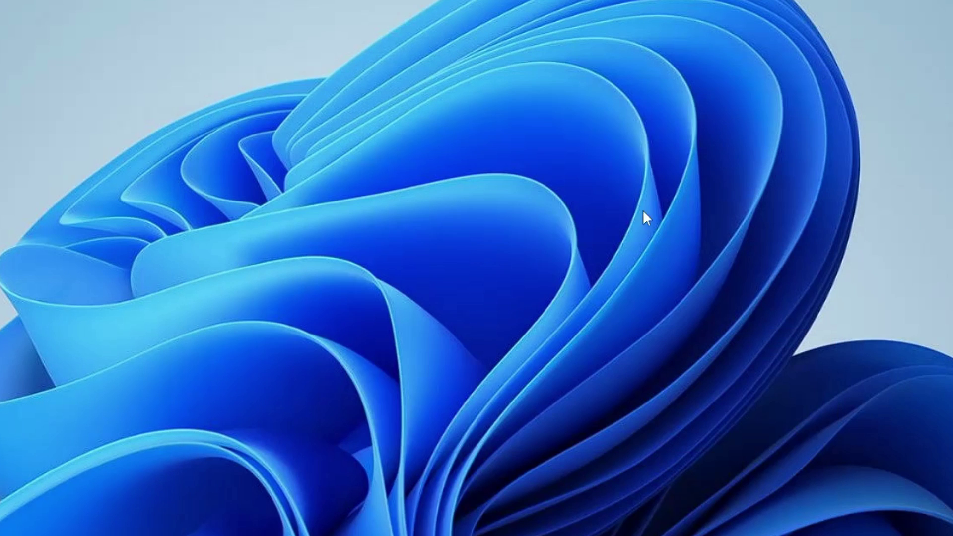
pyautogui.rightClick(325, 183)
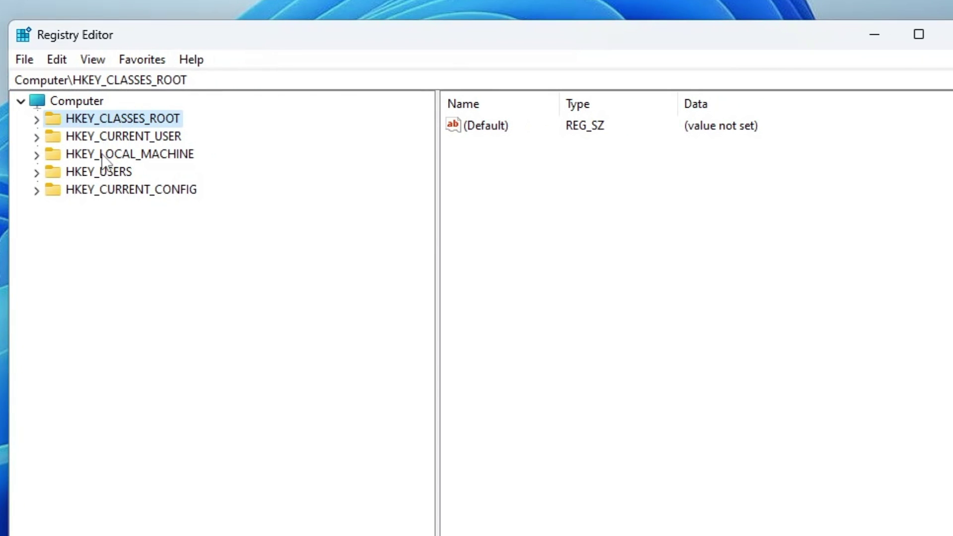
# - Navigate the registry to HKEY_LOCAL_MACHINE\SYSTEM\CurrentControlSet\Control
pyautogui.doubleClick(121, 157)
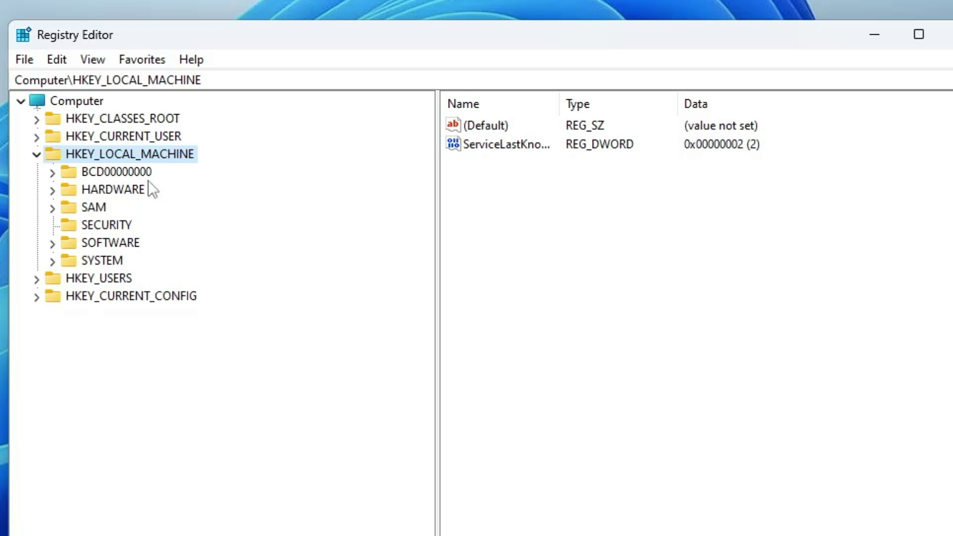
pyautogui.doubleClick(109, 261)
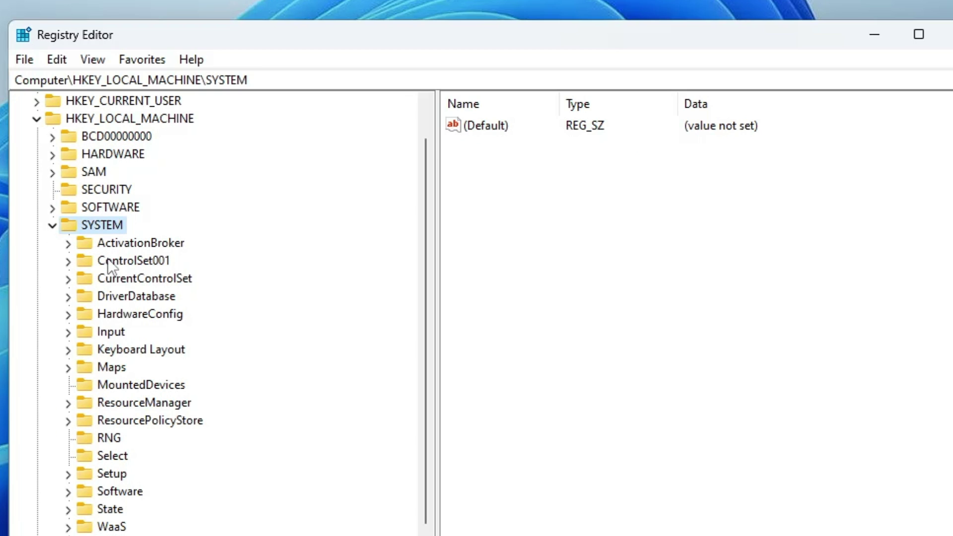
pyautogui.click(131, 281)
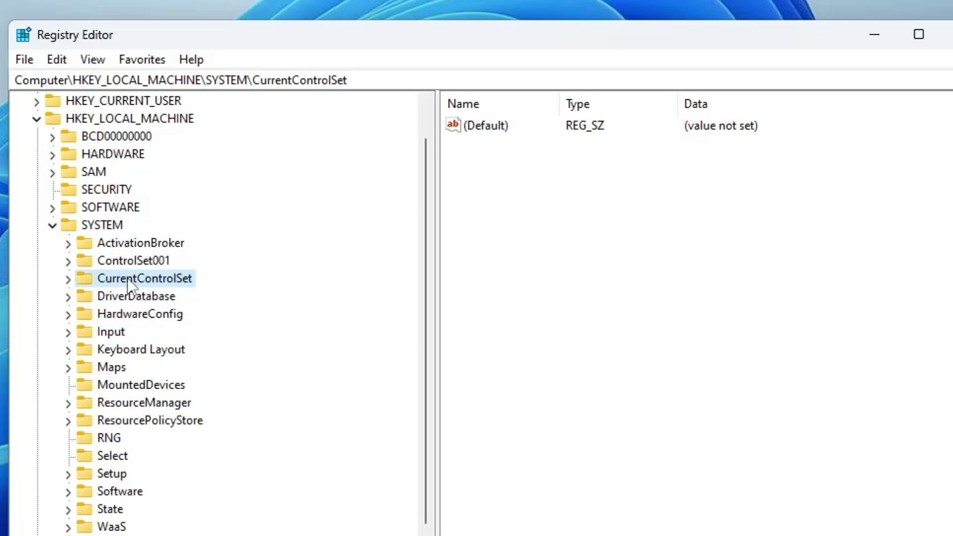
pyautogui.doubleClick(130, 281)
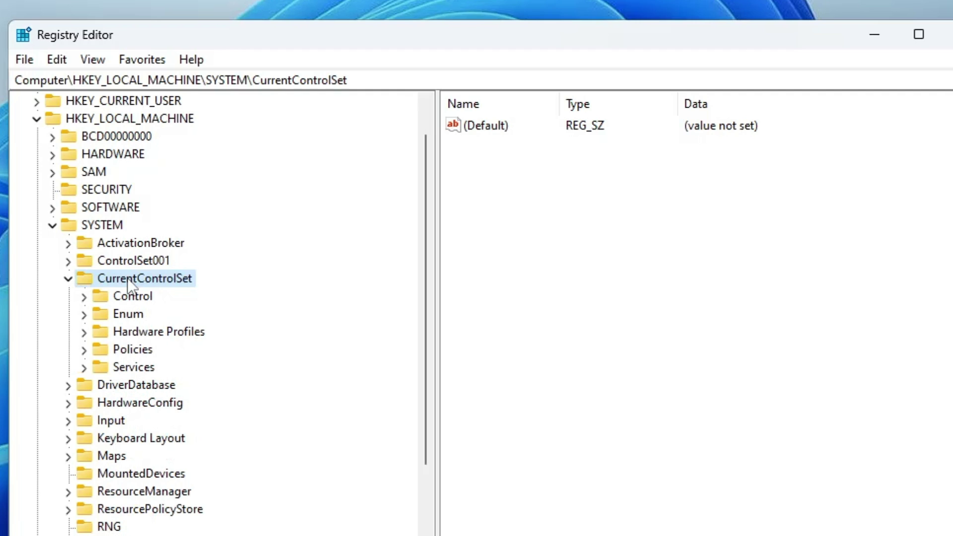
pyautogui.click(126, 301)
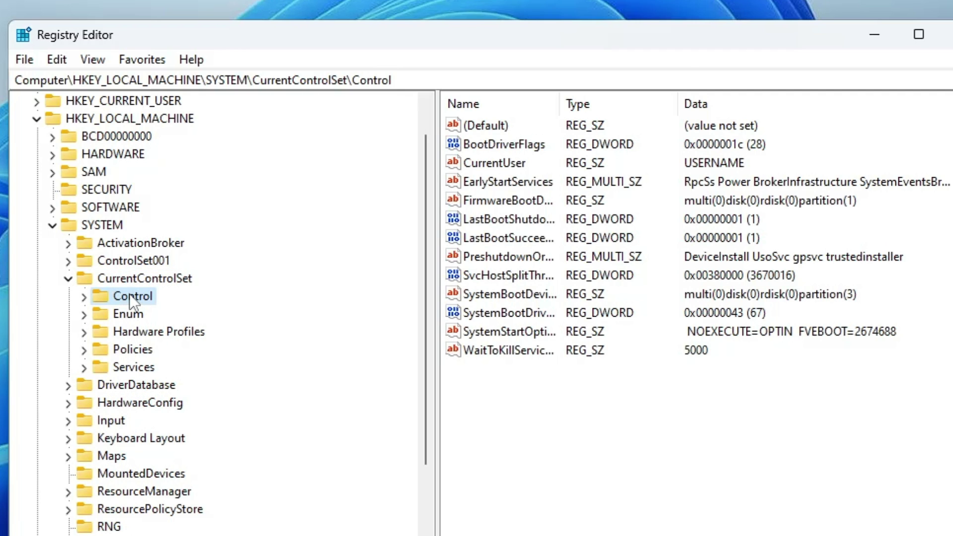
# - Widen the value name column and set the WaitToKillServiceTimeout value data to 1000
pyautogui.moveTo(559, 109); pyautogui.dragTo(646, 107)
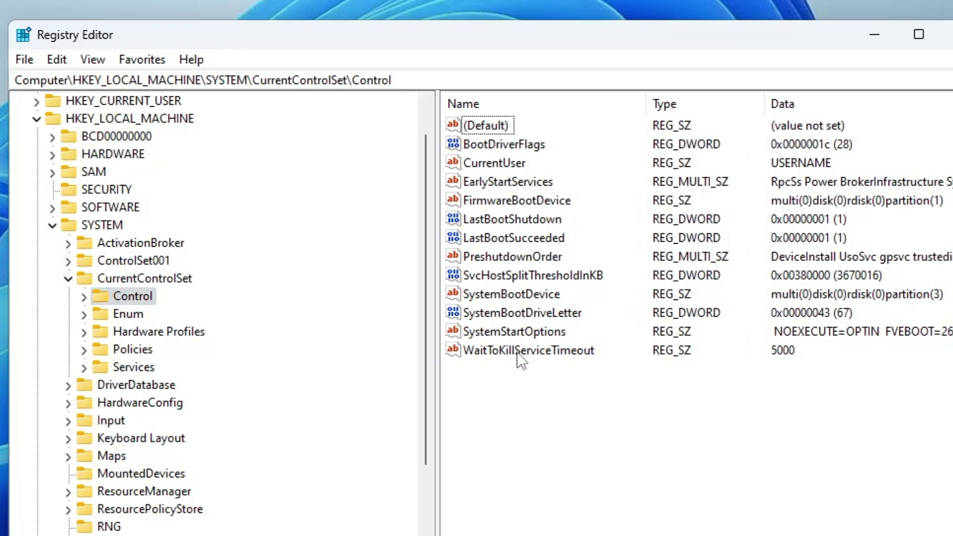
pyautogui.doubleClick(549, 350)
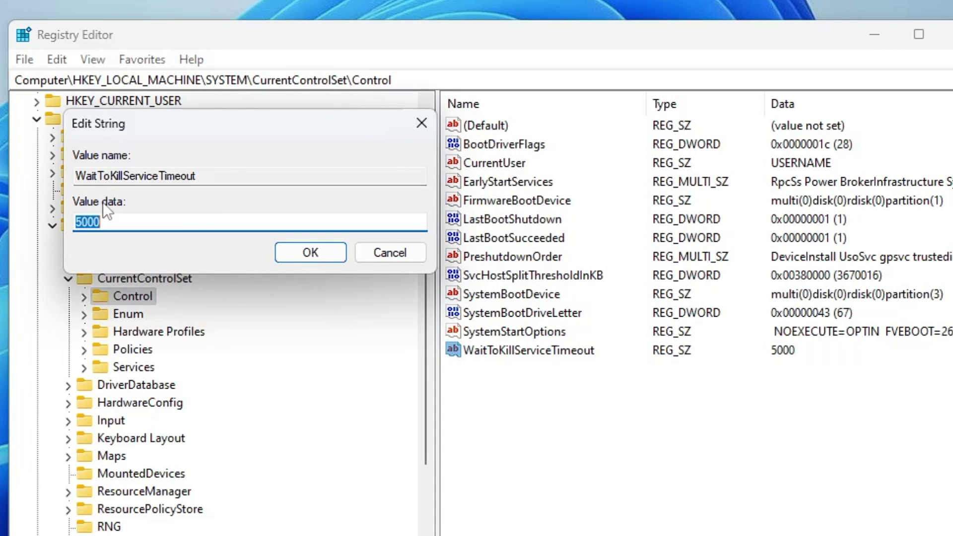
pyautogui.write('1000')
pyautogui.click(317, 254)
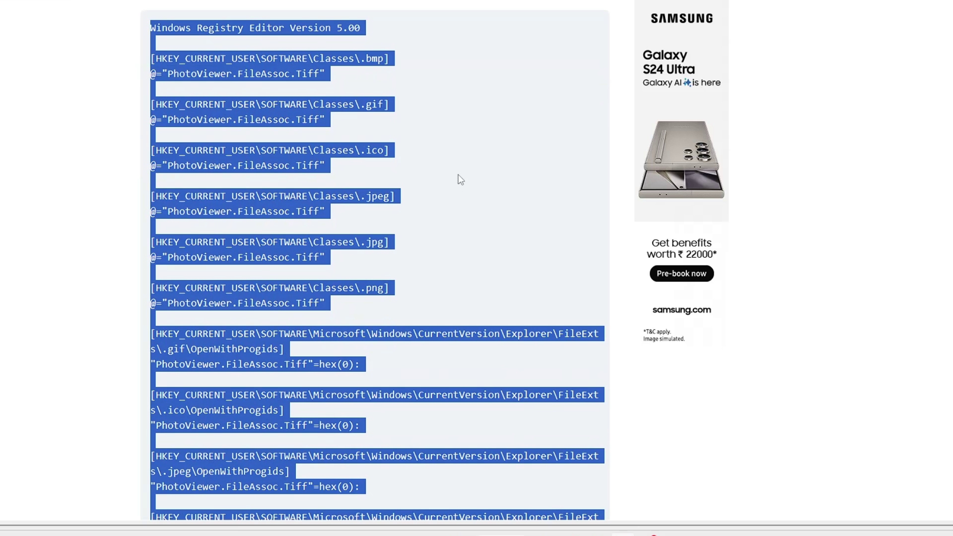
# - Review the PhotoViewer.FileAssoc.Tiff registry script on the web page
pyautogui.click(356, 137)
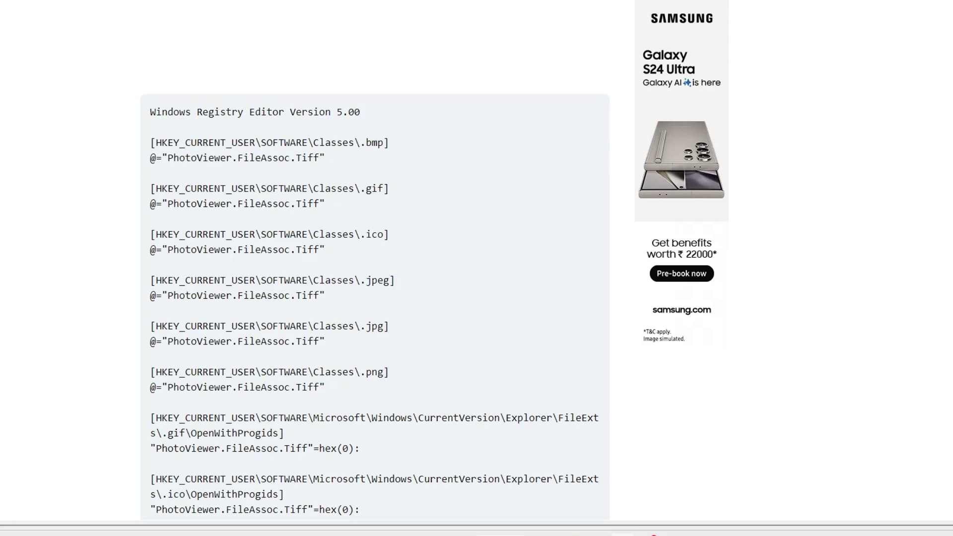
pyautogui.scroll(-3, 375, 268)
pyautogui.scroll(-5, 279, 228)
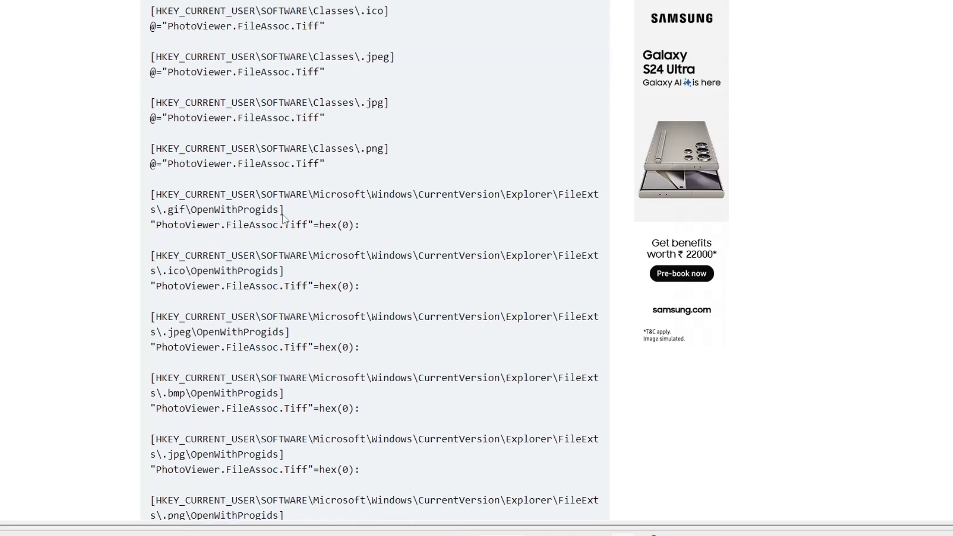
pyautogui.scroll(3, 279, 228)
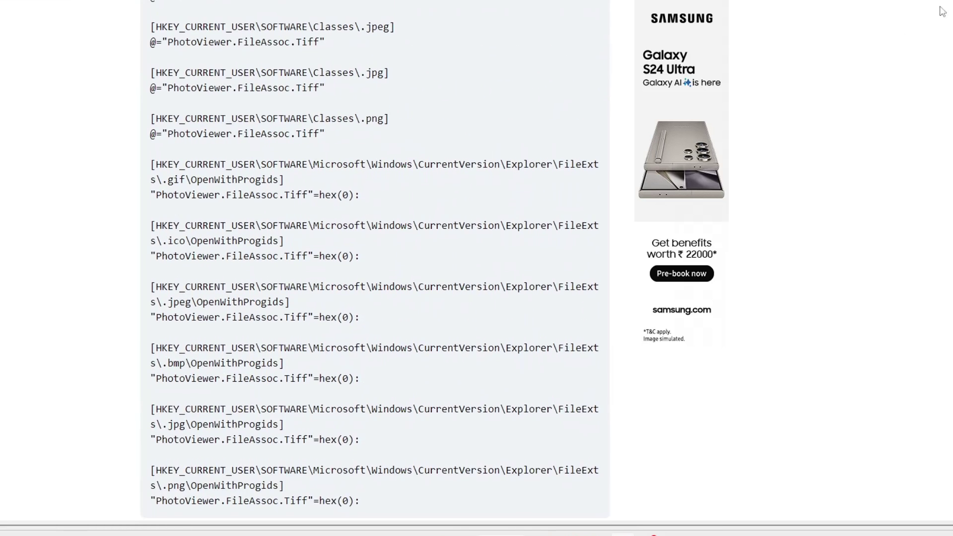
# - Create a new text document on the desktop, open it, and paste the copied Photo Viewer registry script into it
pyautogui.press('super+d')
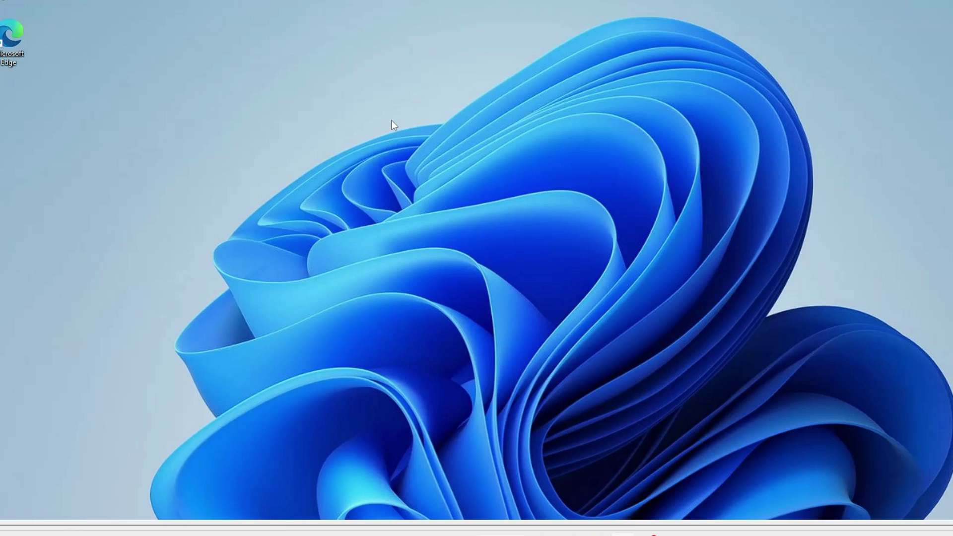
pyautogui.rightClick(366, 131)
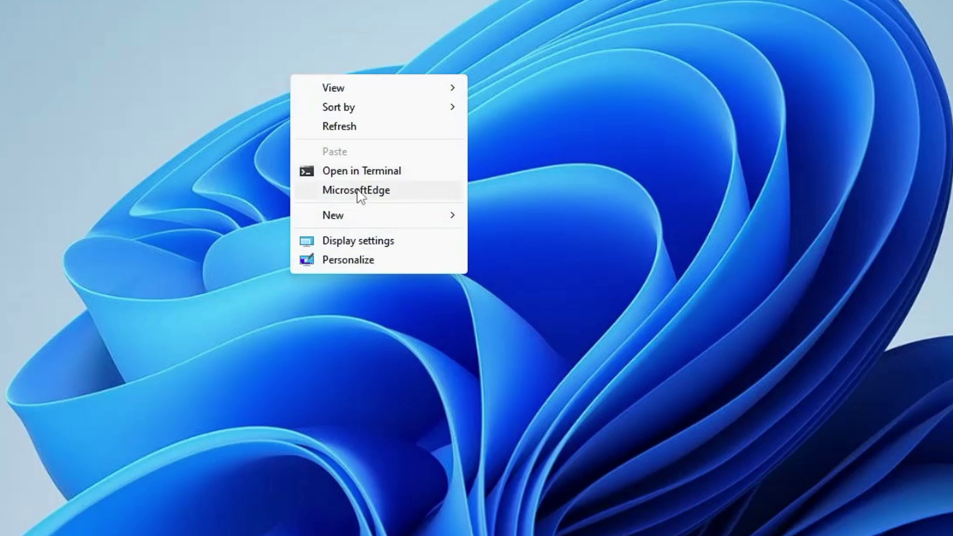
pyautogui.moveTo(366, 215)
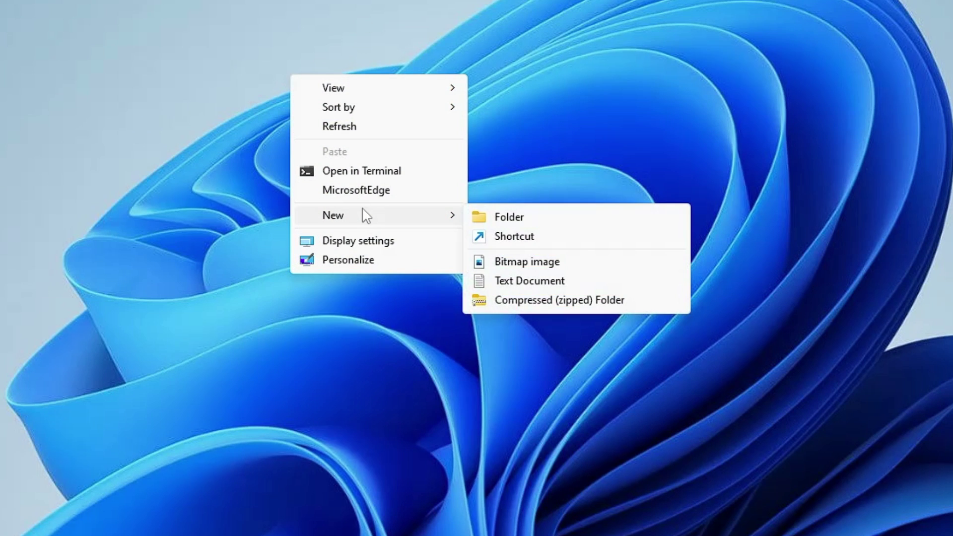
pyautogui.click(519, 281)
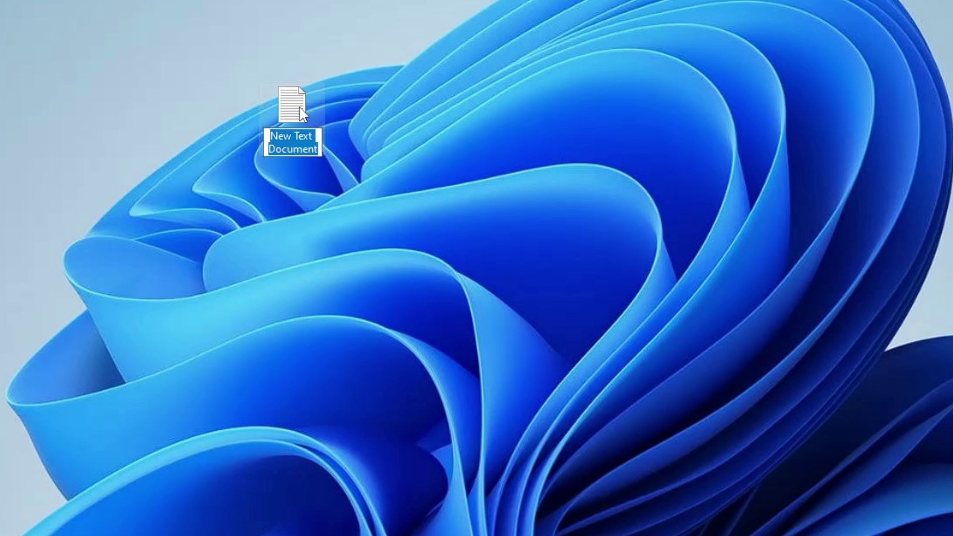
pyautogui.click(299, 106)
pyautogui.doubleClick(299, 106)
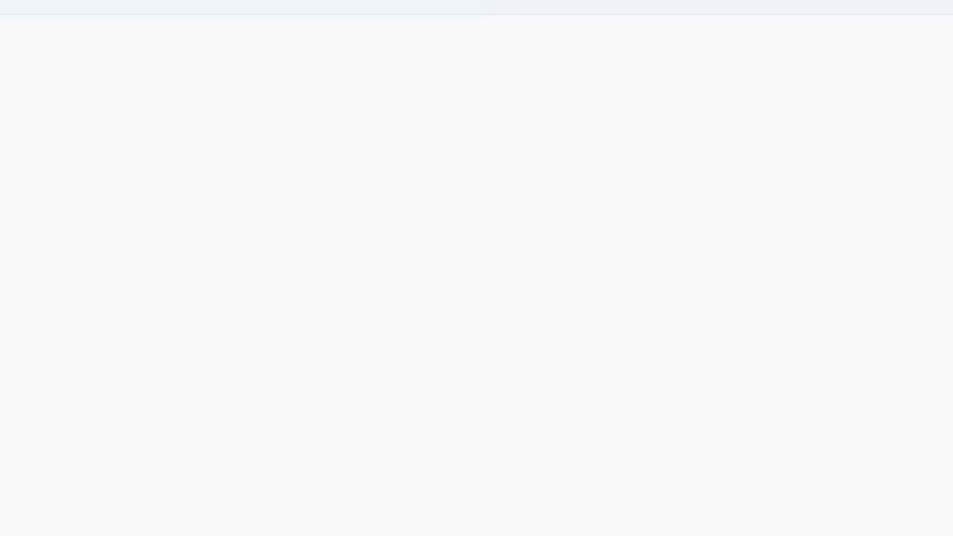
pyautogui.hotkey('ctrl', 'v')
pyautogui.hotkey('ctrl', 'z')
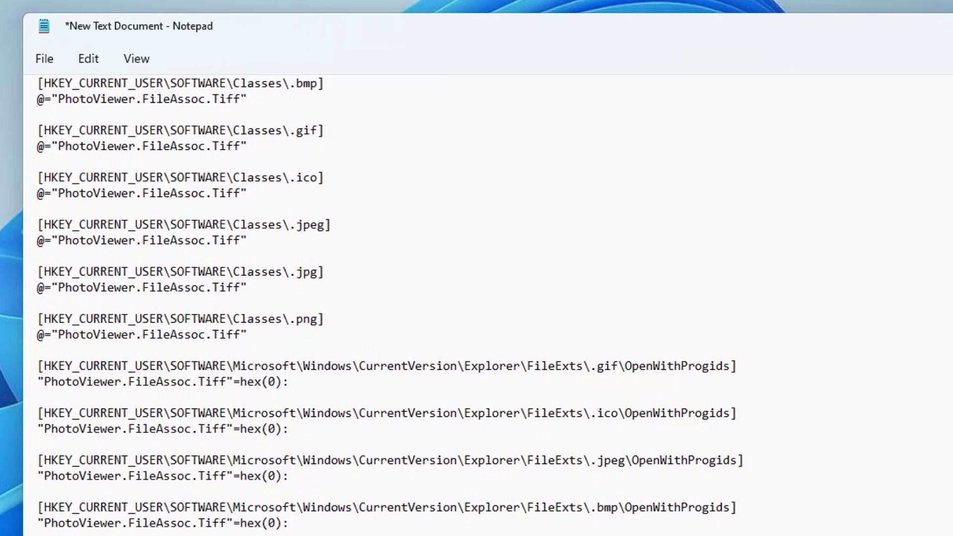
# - Save the script as a registry file named WindowsPhotoViewer.reg in the Desktop folder
pyautogui.click(44, 58)
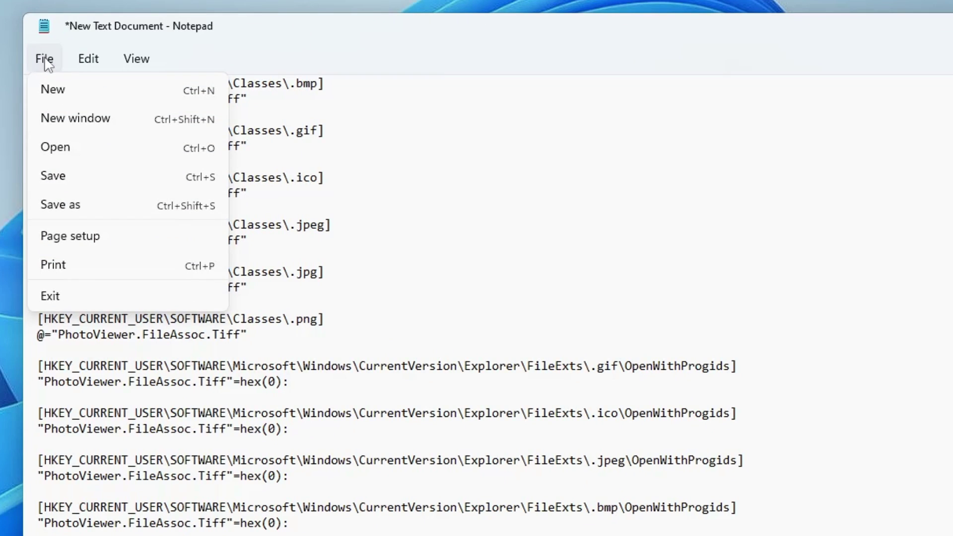
pyautogui.click(79, 210)
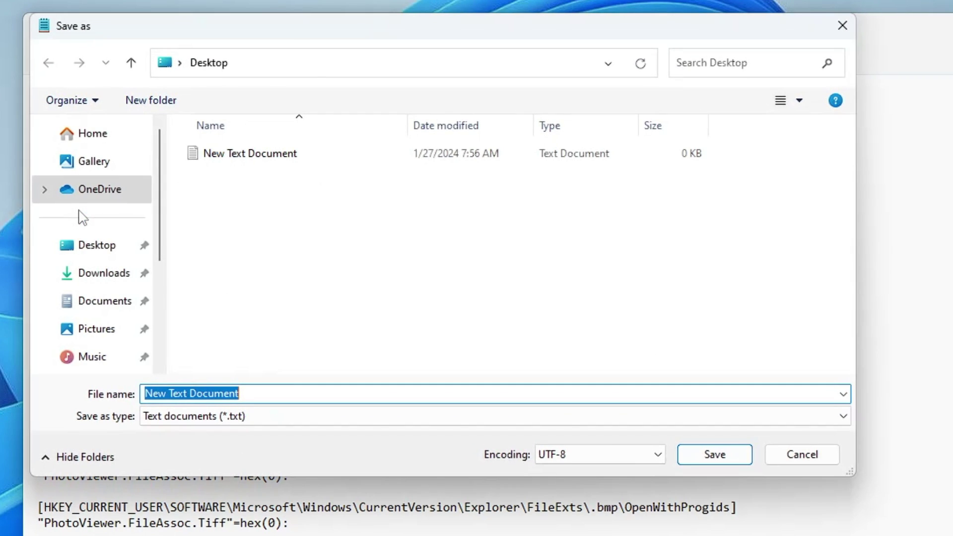
pyautogui.press('Home')
pyautogui.hotkey('shift', 'Right')
pyautogui.hotkey('shift', 'Right')
pyautogui.hotkey('shift', 'Right')
pyautogui.hotkey('shift', 'Right')
pyautogui.hotkey('shift', 'Right')
pyautogui.hotkey('shift', 'Right')
pyautogui.hotkey('shift', 'Right')
pyautogui.hotkey('shift', 'Right')
pyautogui.hotkey('shift', 'Right')
pyautogui.hotkey('shift', 'Right')
pyautogui.hotkey('shift', 'Right')
pyautogui.hotkey('shift', 'Right')
pyautogui.hotkey('shift', 'Right')
pyautogui.hotkey('shift', 'Right')
pyautogui.hotkey('shift', 'Right')
pyautogui.hotkey('shift', 'Right')
pyautogui.hotkey('shift', 'Right')
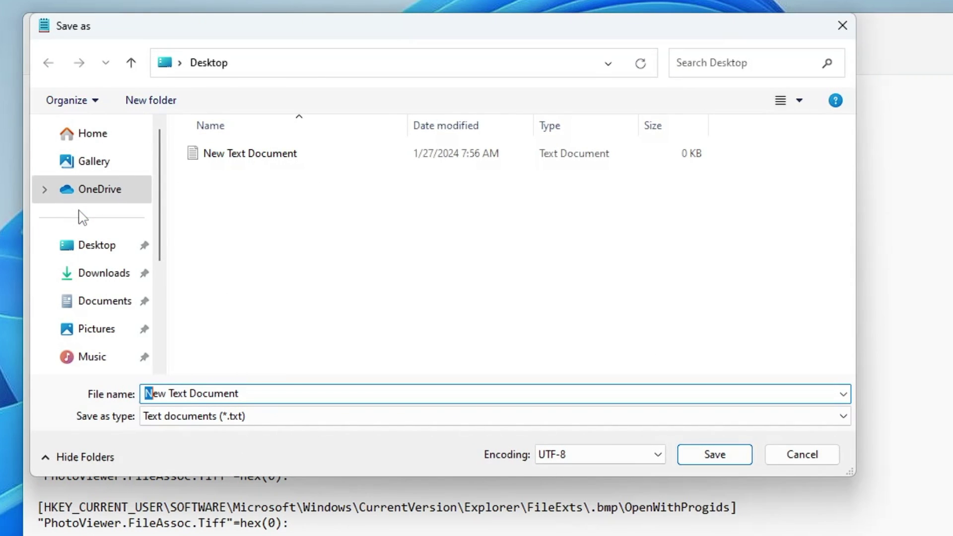
pyautogui.write('Wind')
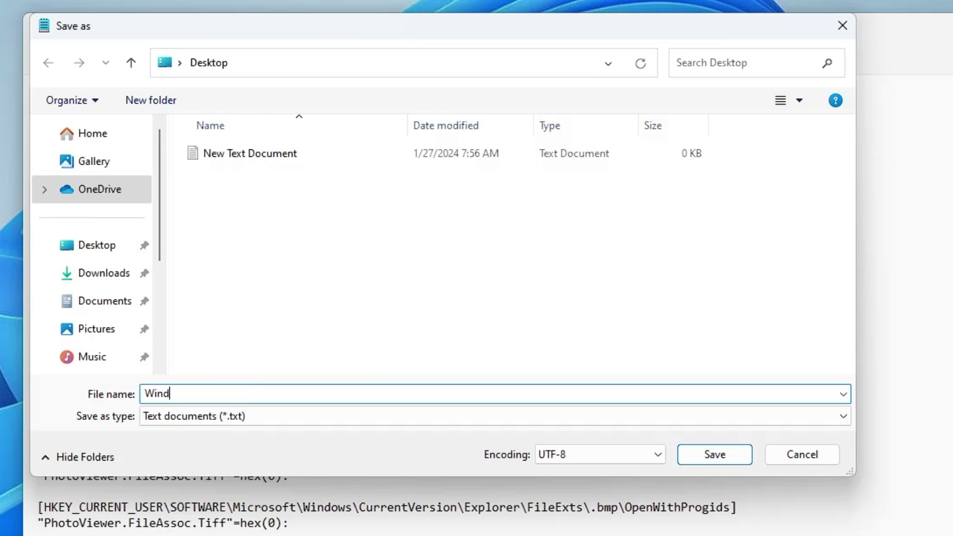
pyautogui.write('owsPhotoViewer')
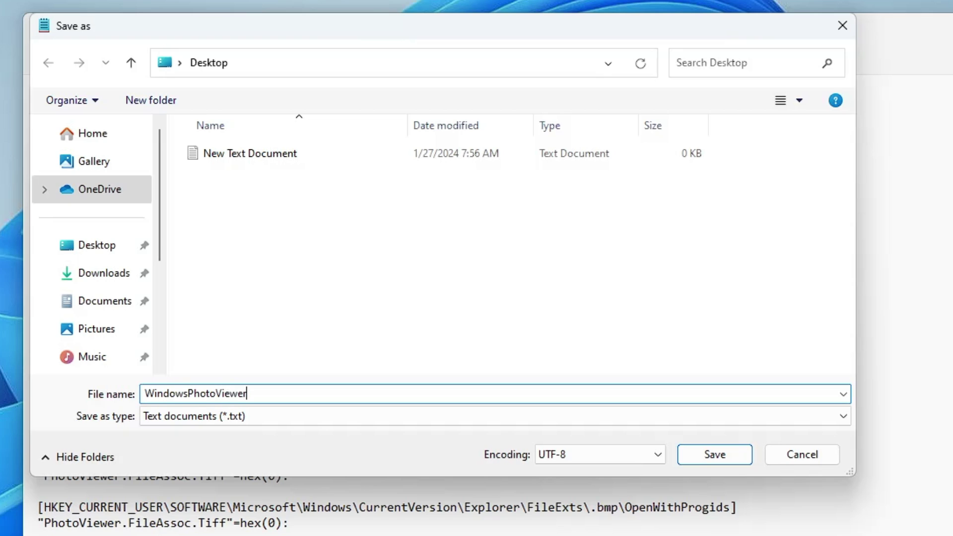
pyautogui.write('.reg')
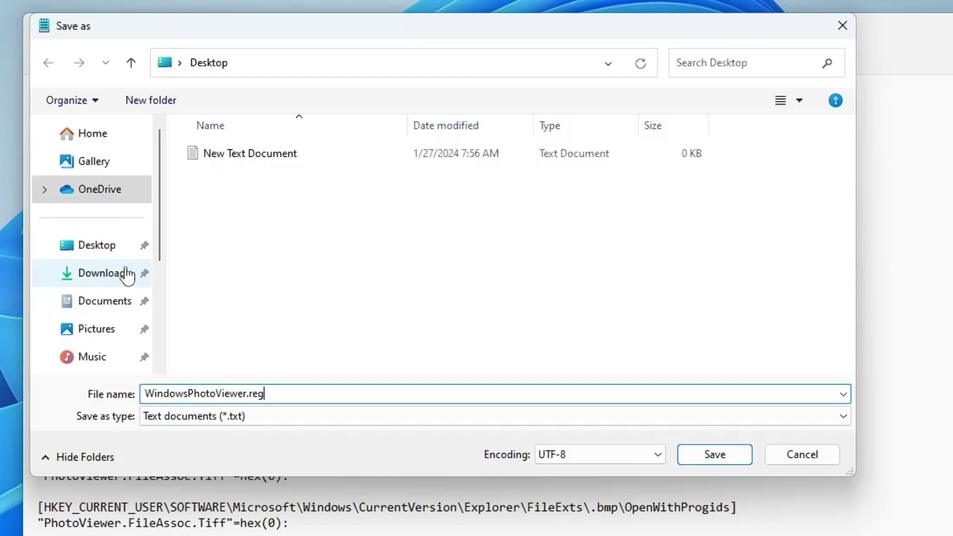
pyautogui.click(118, 250)
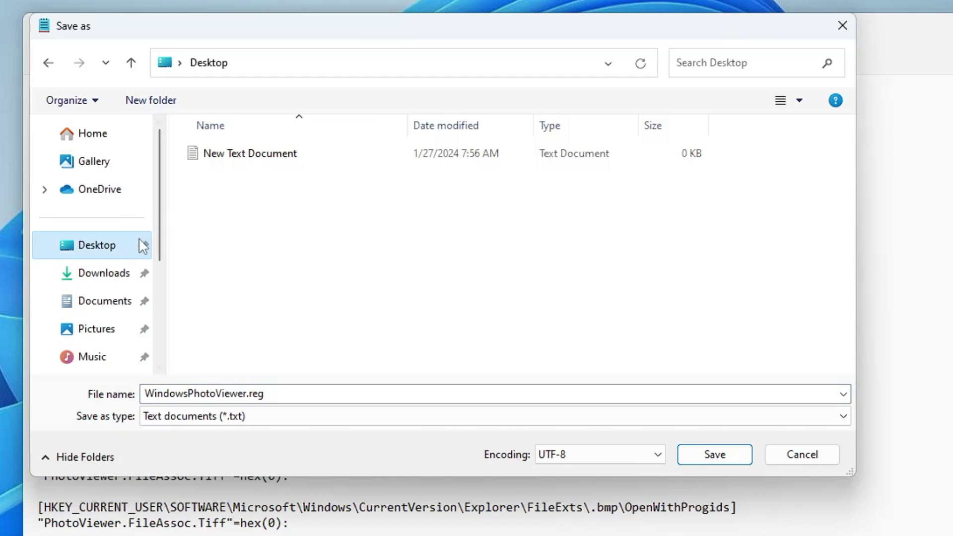
pyautogui.click(704, 453)
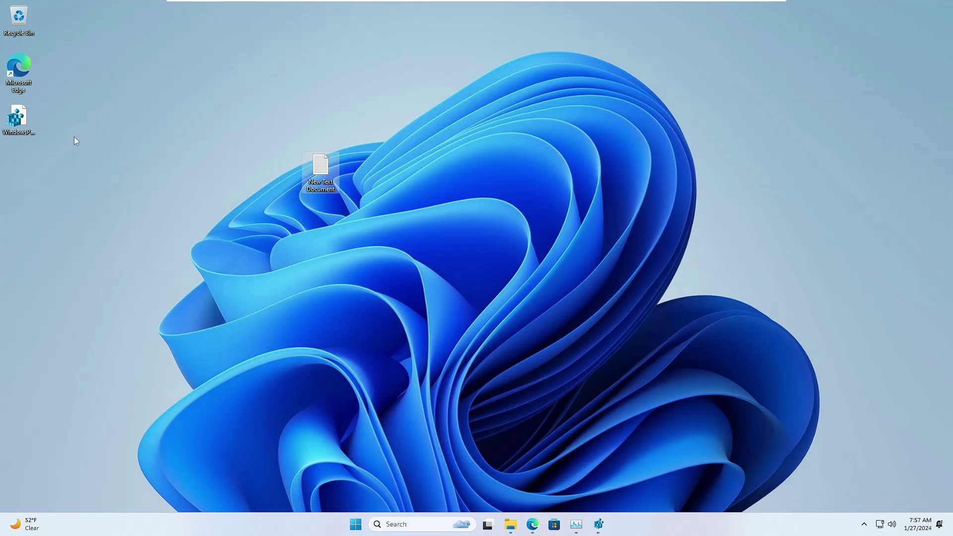
# - Move the WindowsPhotoViewer file beside the text document on the desktop and merge it into the registry
pyautogui.moveTo(17, 119); pyautogui.dragTo(215, 175)
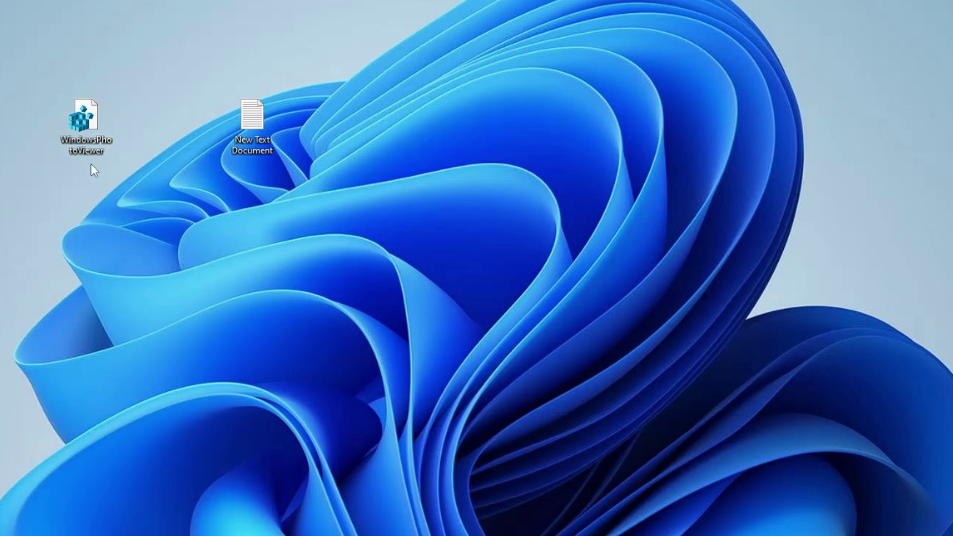
pyautogui.doubleClick(91, 132)
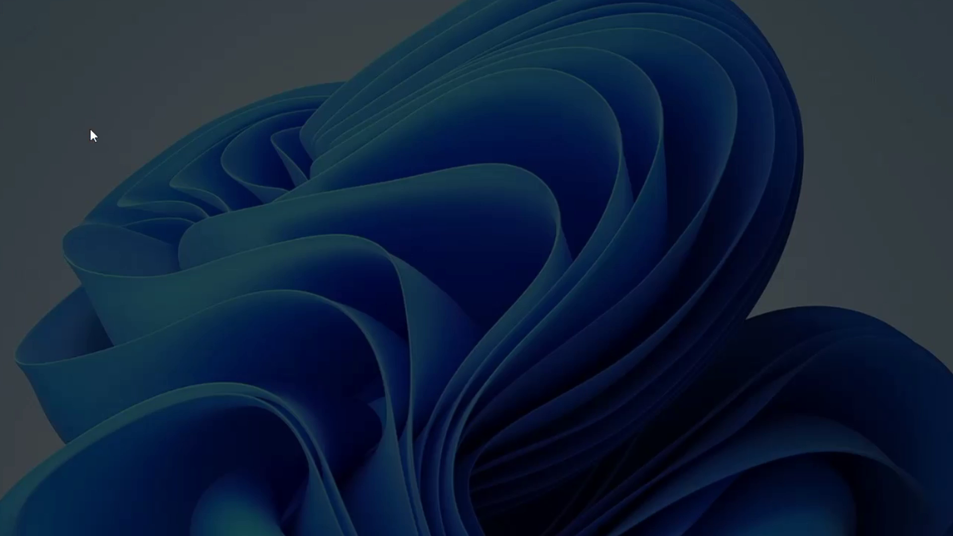
pyautogui.click(410, 374)
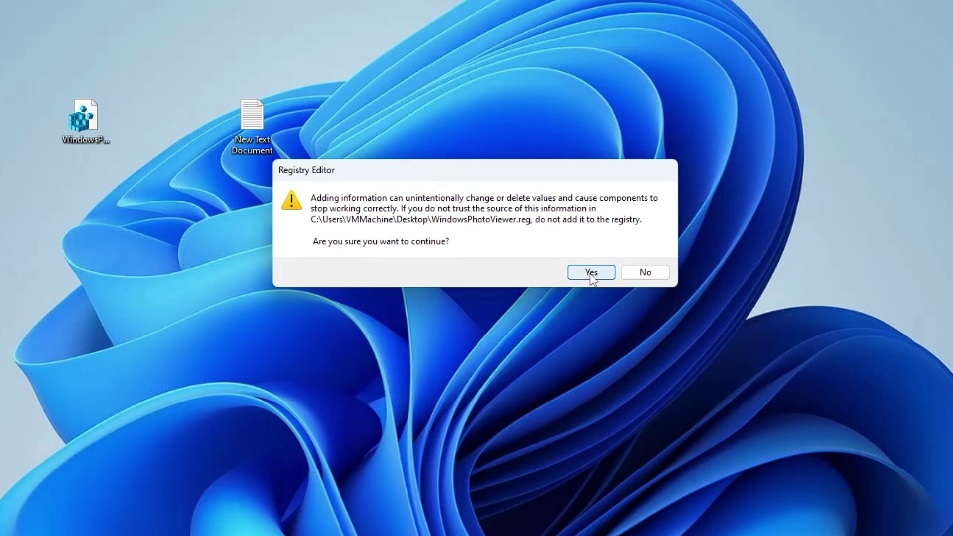
pyautogui.click(598, 273)
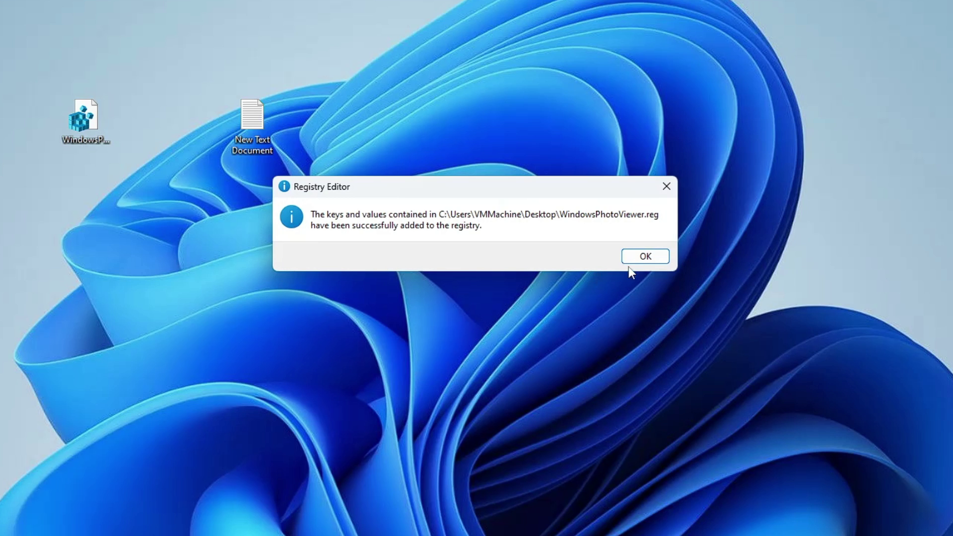
pyautogui.click(642, 257)
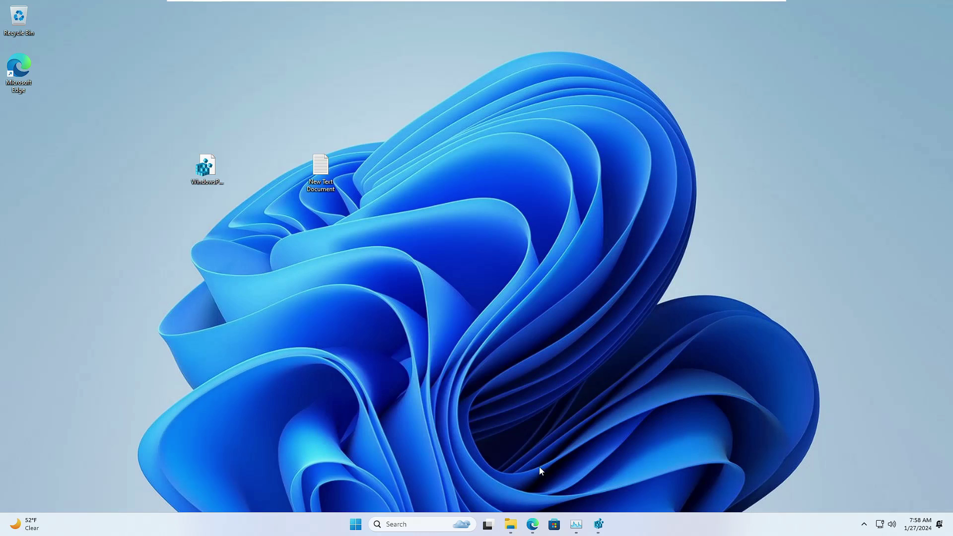
# - Open the JPG image in the Downloads folder with Windows Photo Viewer and reposition the viewer window
pyautogui.click(511, 525)
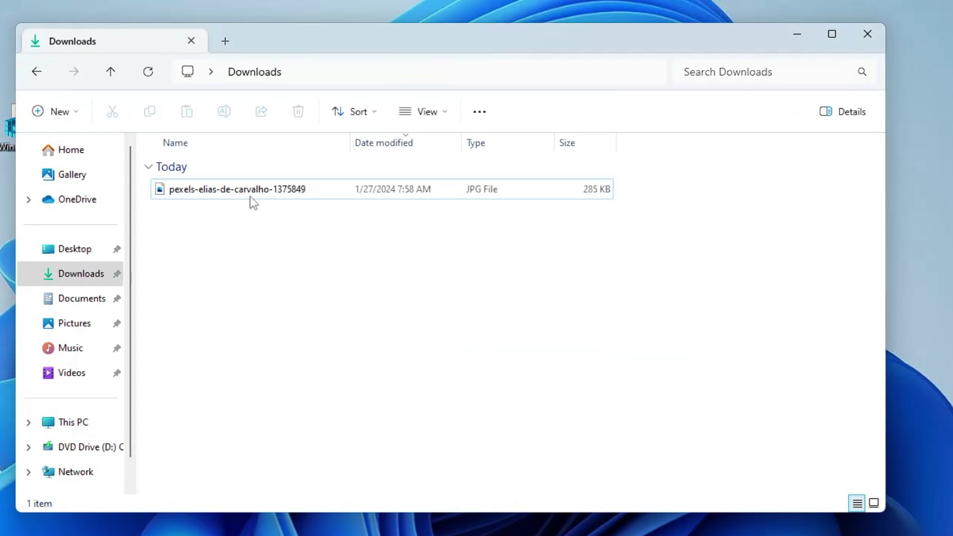
pyautogui.rightClick(349, 209)
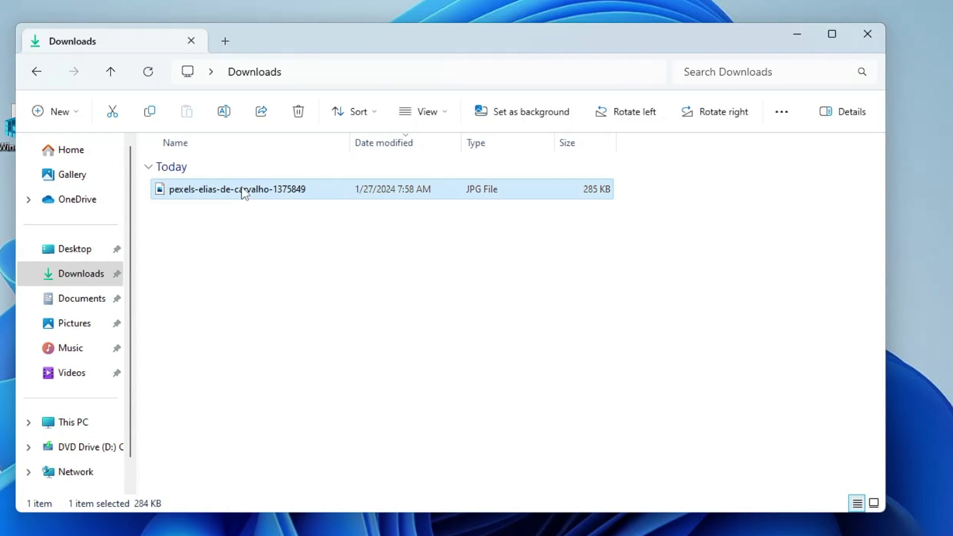
pyautogui.moveTo(278, 397)
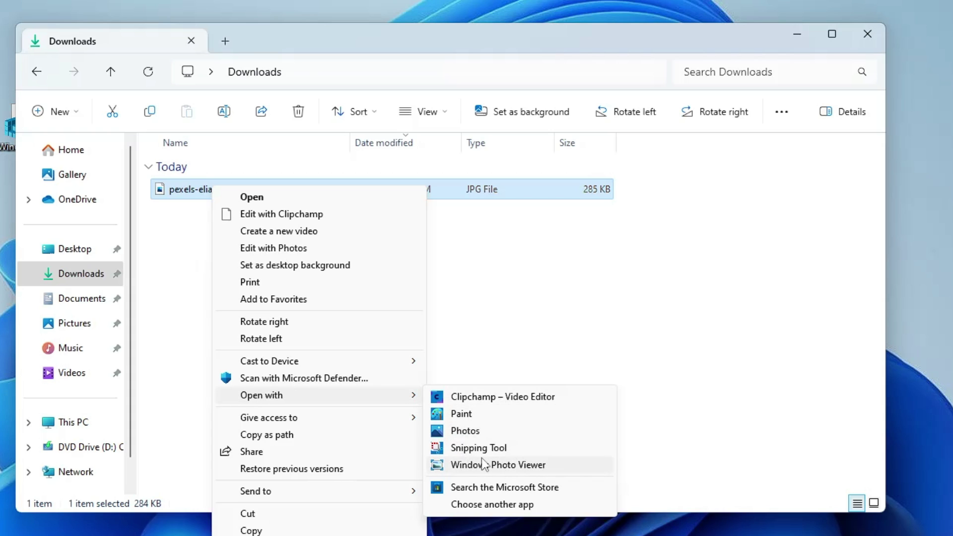
pyautogui.click(500, 467)
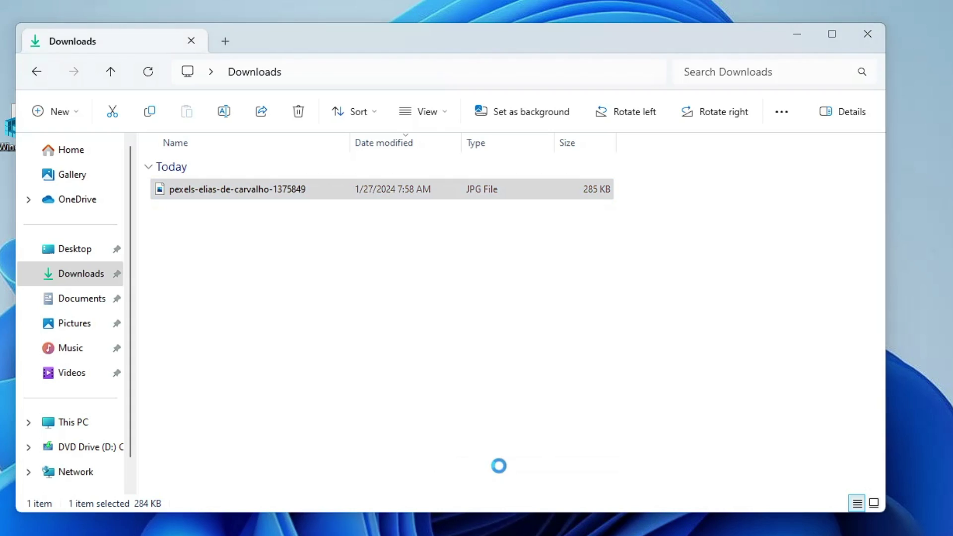
pyautogui.moveTo(169, 21); pyautogui.dragTo(209, 43)
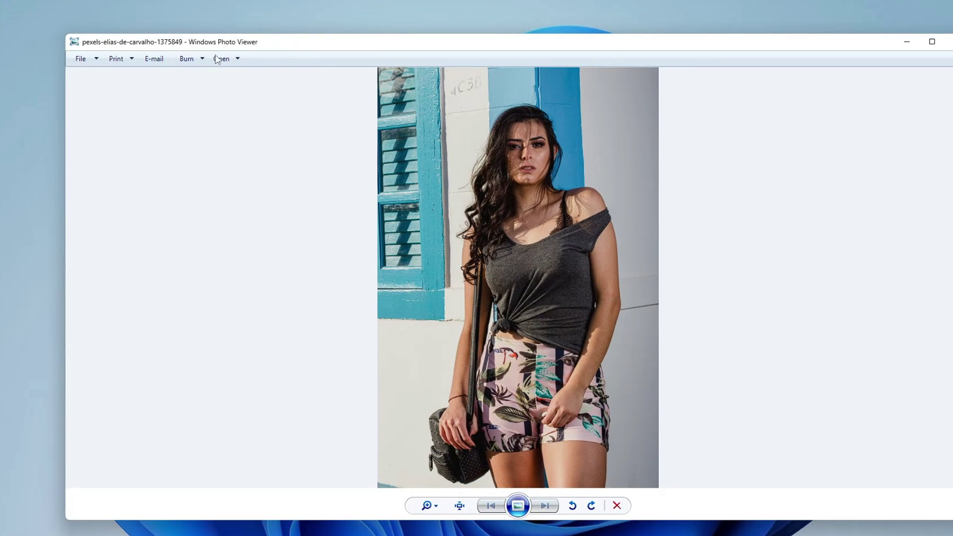
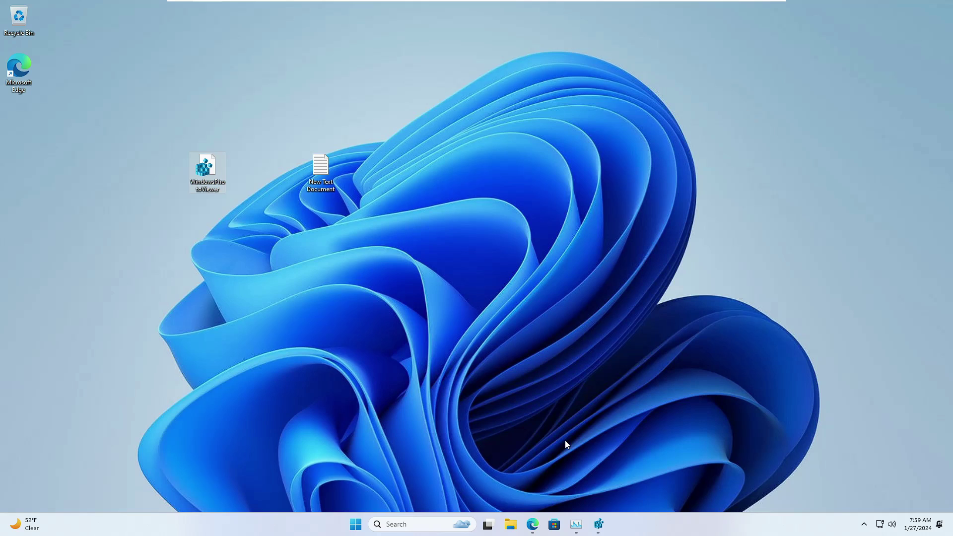
# - Switch to Registry Editor and expand the key HKEY_LOCAL_MACHINE\SYSTEM\Setup
pyautogui.click(599, 525)
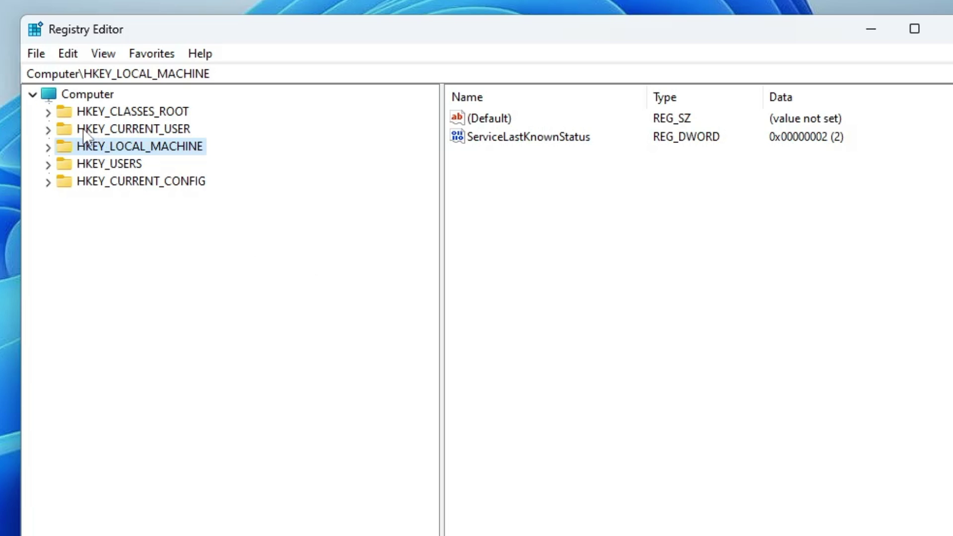
pyautogui.doubleClick(118, 148)
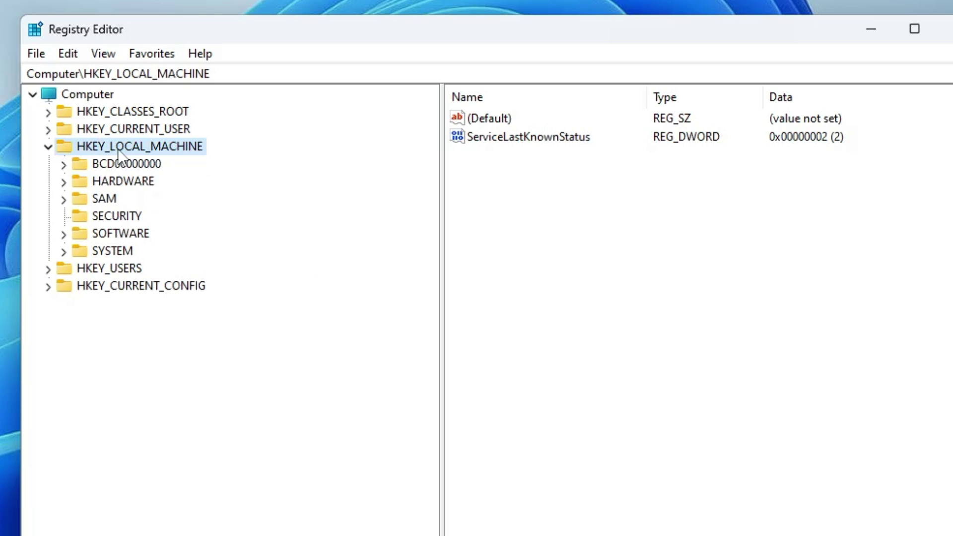
pyautogui.doubleClick(125, 251)
pyautogui.click(149, 270)
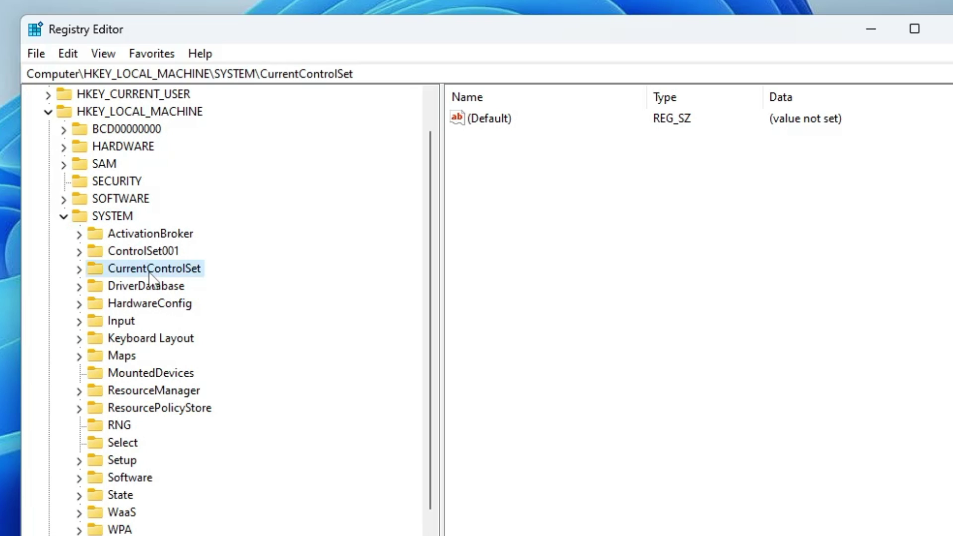
pyautogui.doubleClick(123, 461)
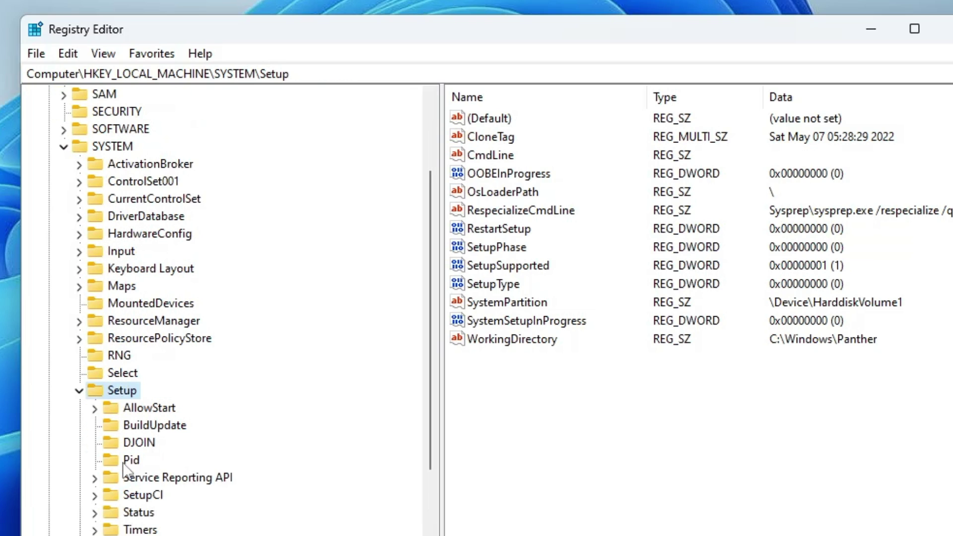
pyautogui.scroll(-1, 162, 427)
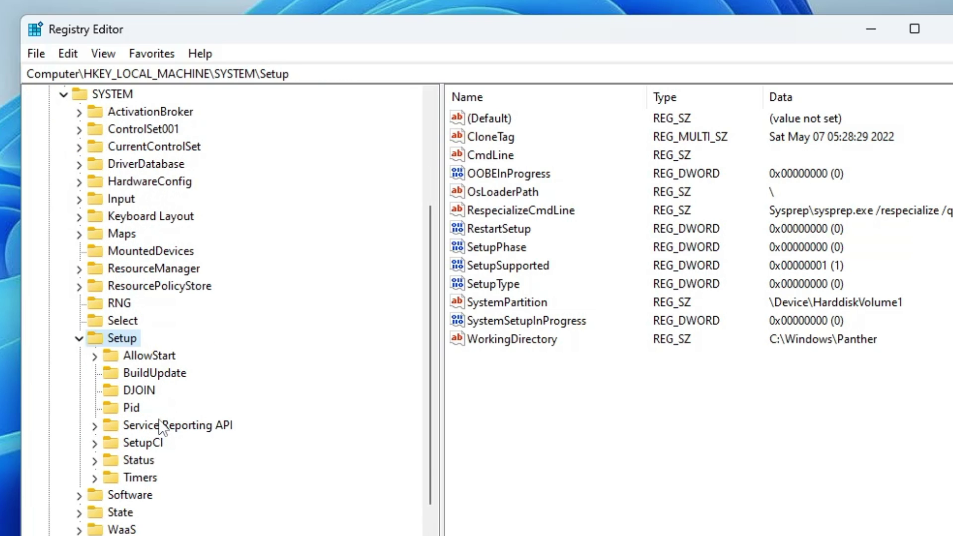
pyautogui.click(153, 393)
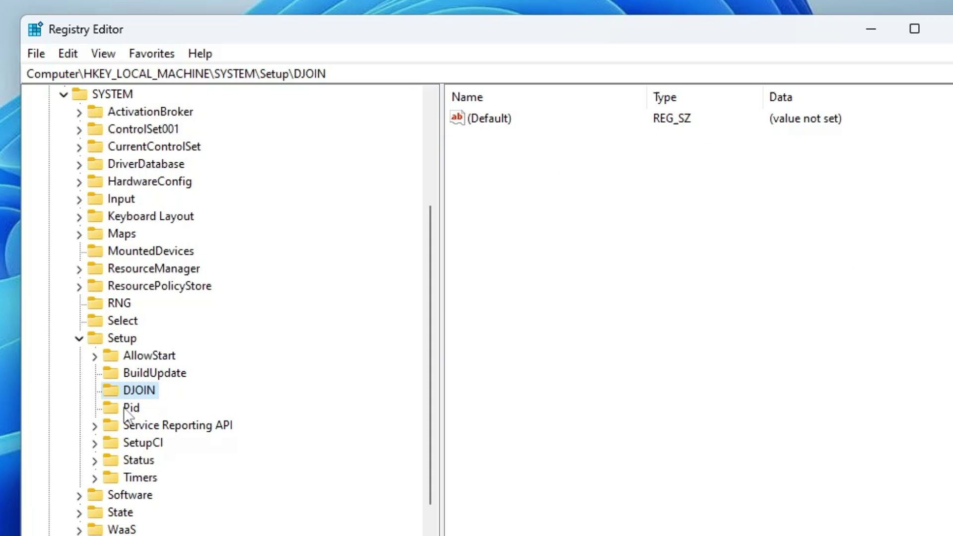
# - Create a new subkey named MoSetup under the Setup key
pyautogui.rightClick(126, 341)
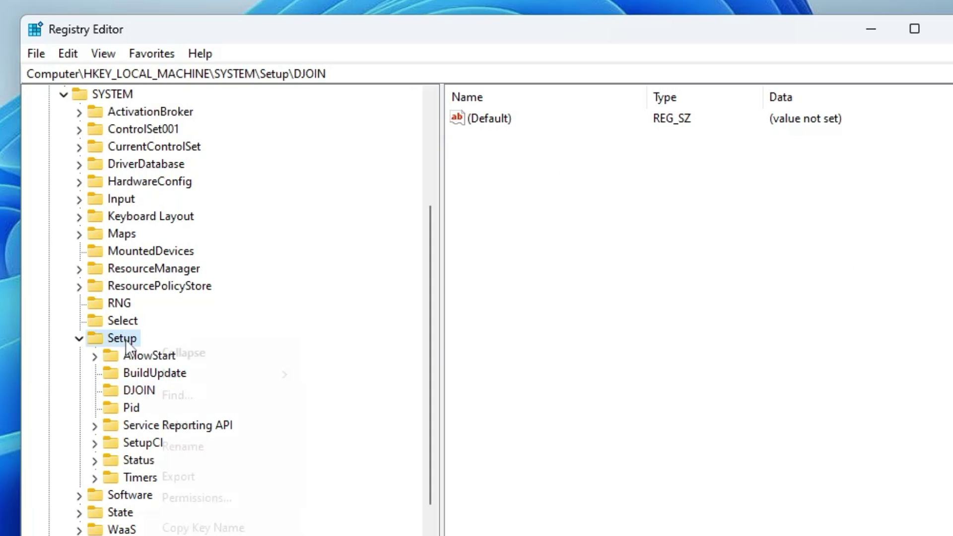
pyautogui.moveTo(166, 375)
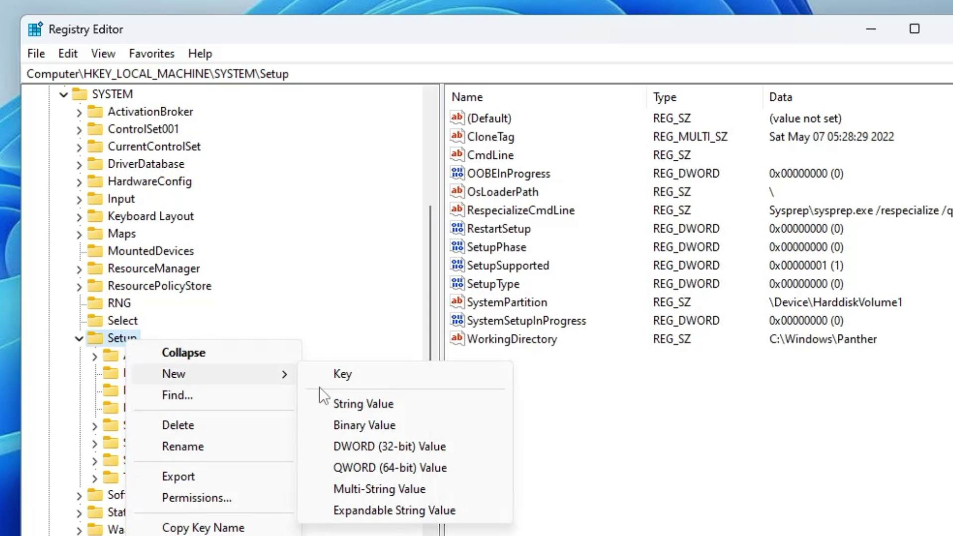
pyautogui.click(379, 375)
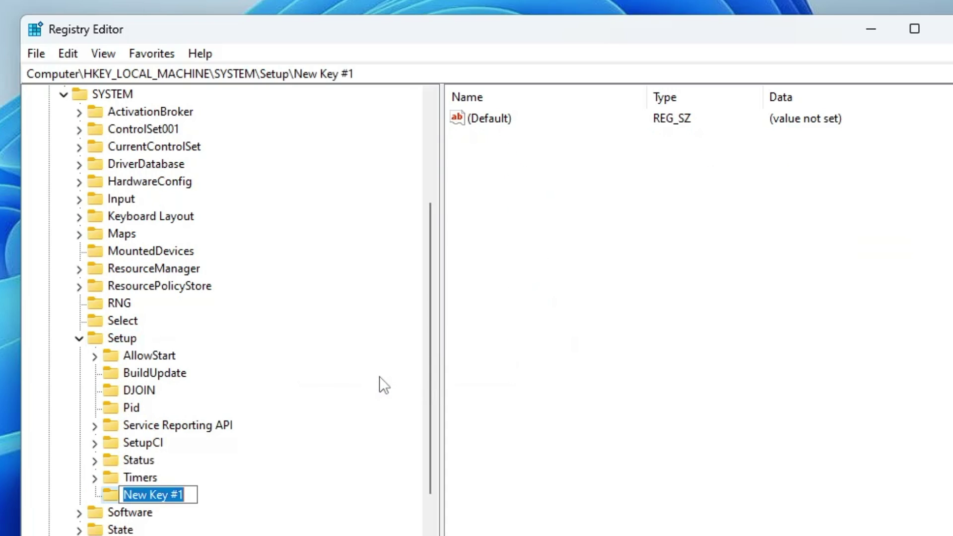
pyautogui.write('MoS')
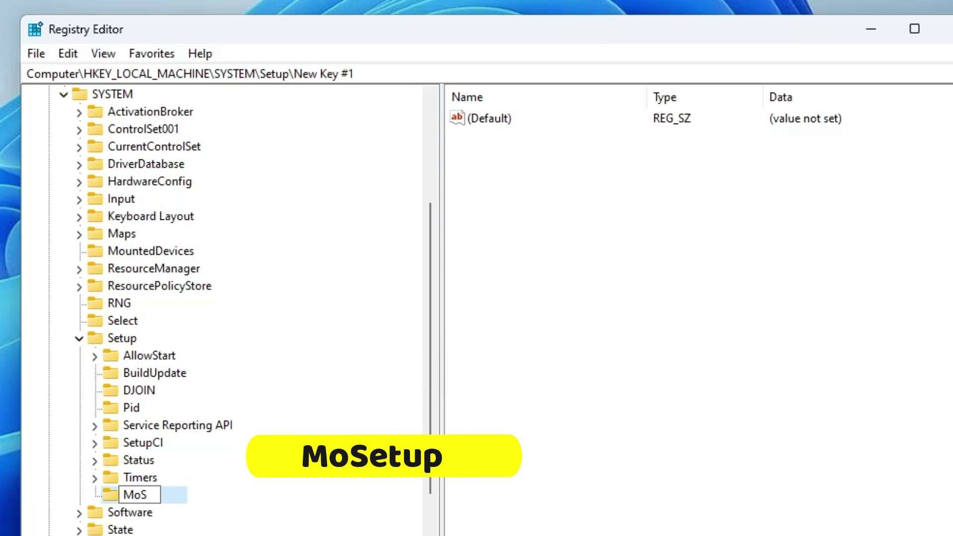
pyautogui.write('etup')
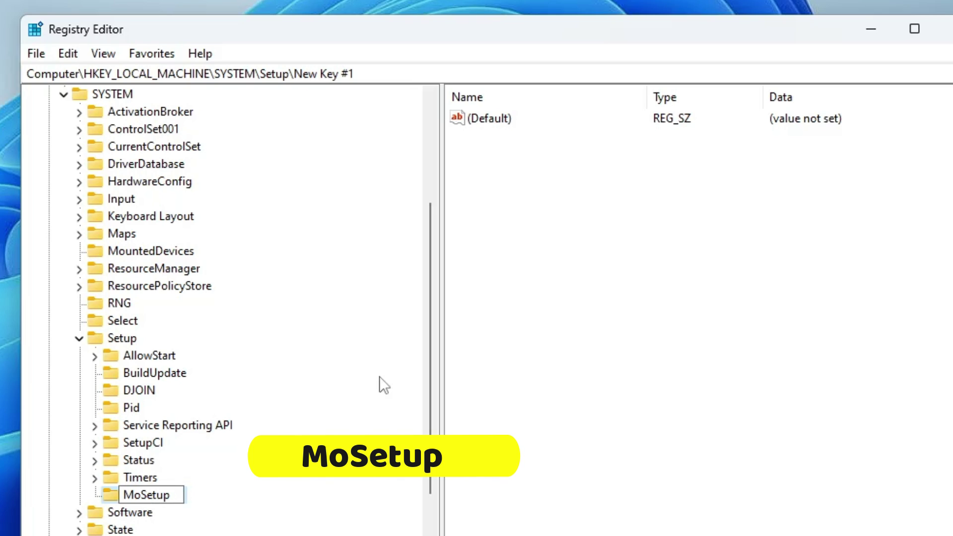
pyautogui.press('Return')
# - Create a DWORD (32-bit) value named AllowUpgradeWithunsupportedTPMorCPU in the MoSetup key
pyautogui.scroll(-1, 153, 454)
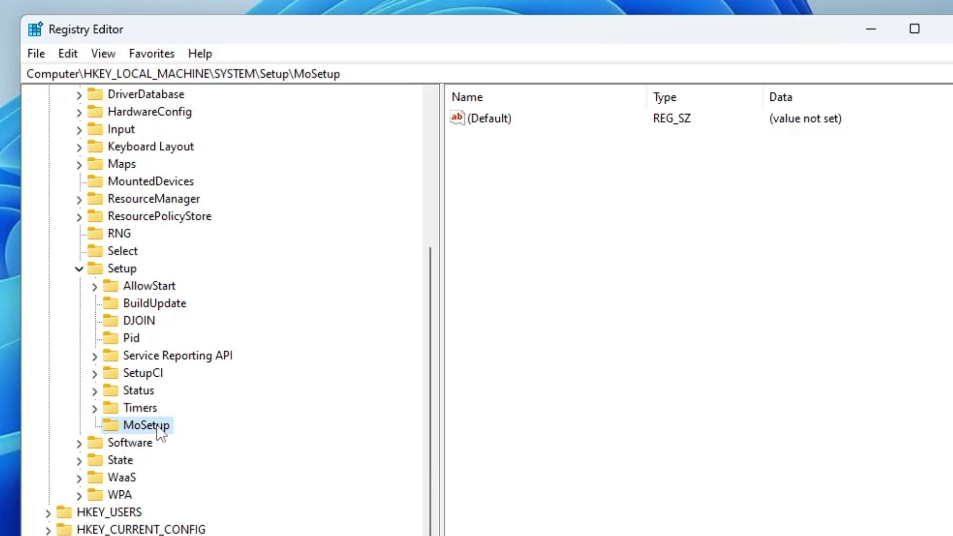
pyautogui.click(557, 287)
pyautogui.rightClick(562, 201)
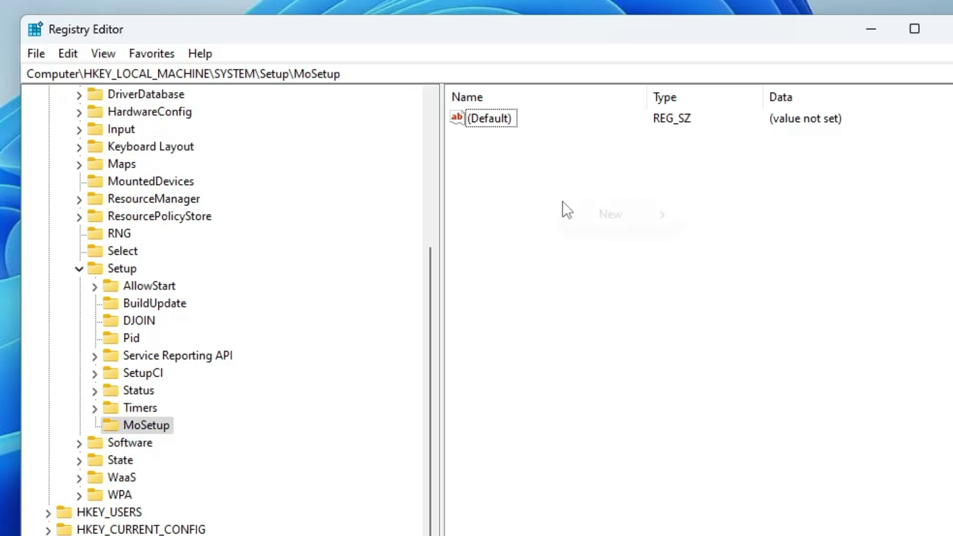
pyautogui.moveTo(673, 215)
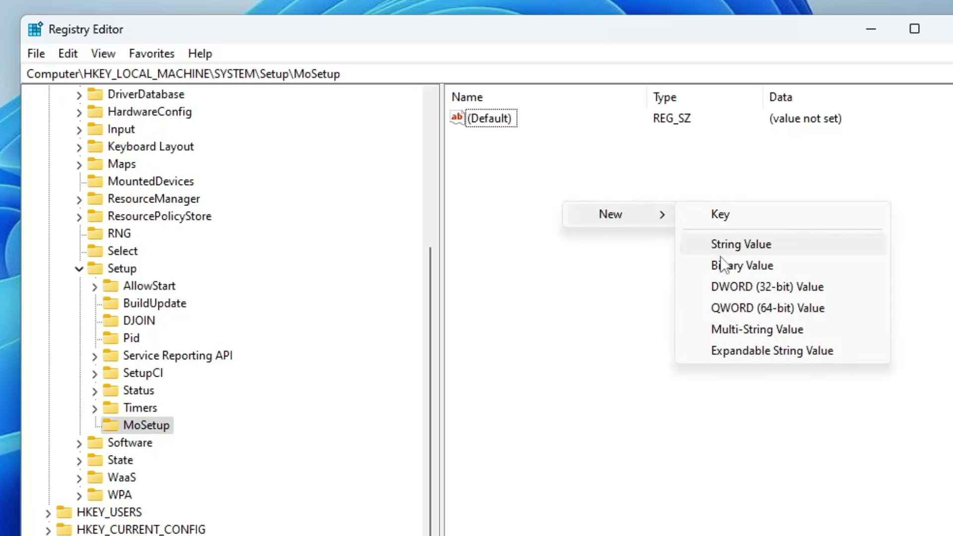
pyautogui.click(737, 287)
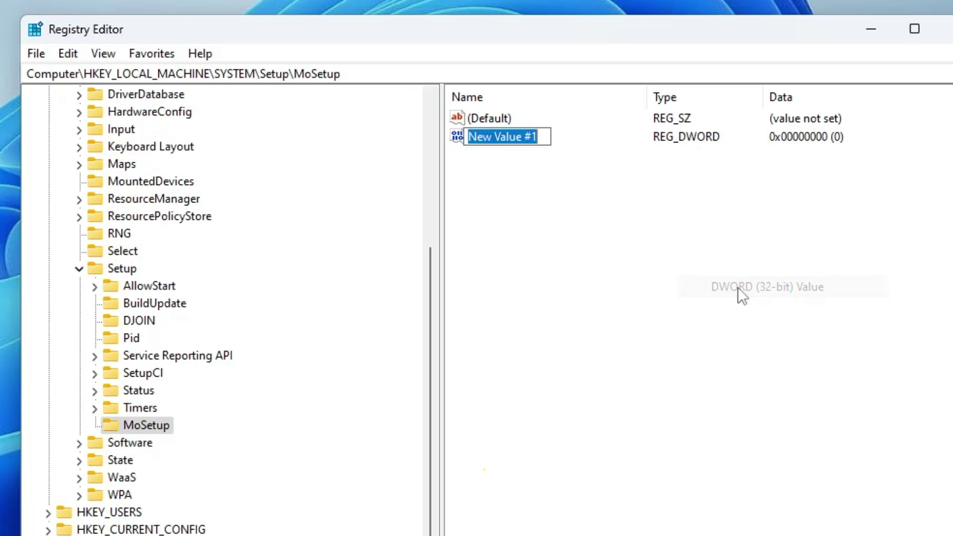
pyautogui.write('AllowUpgradeWithunsupportedTPMorCPU')
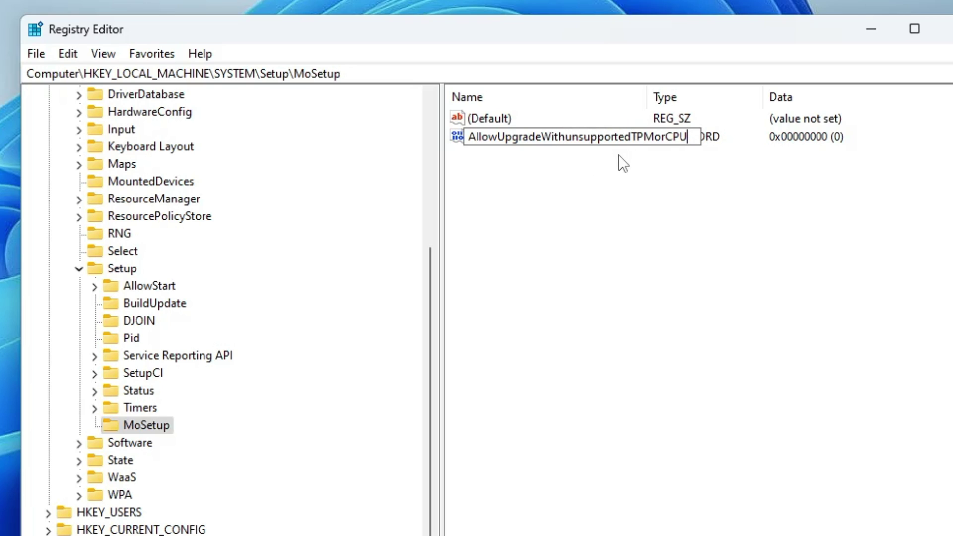
pyautogui.press('Return')
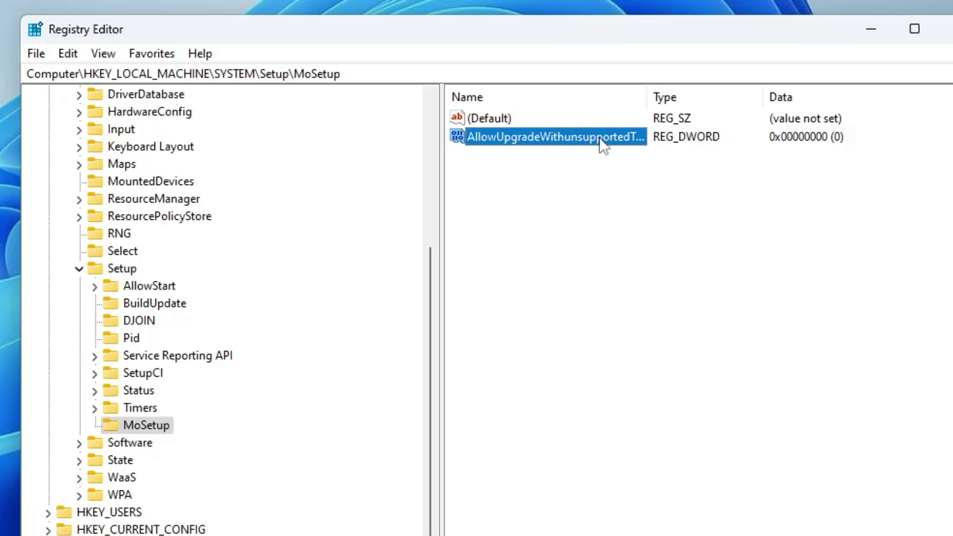
# - Set the value data of AllowUpgradeWithunsupportedTPMorCPU to 1
pyautogui.doubleClick(572, 137)
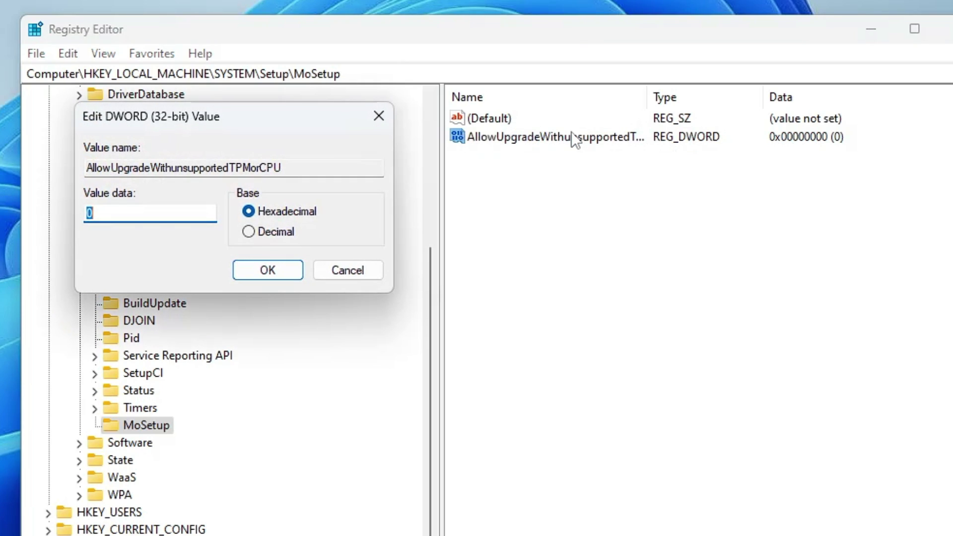
pyautogui.write('1')
pyautogui.click(263, 270)
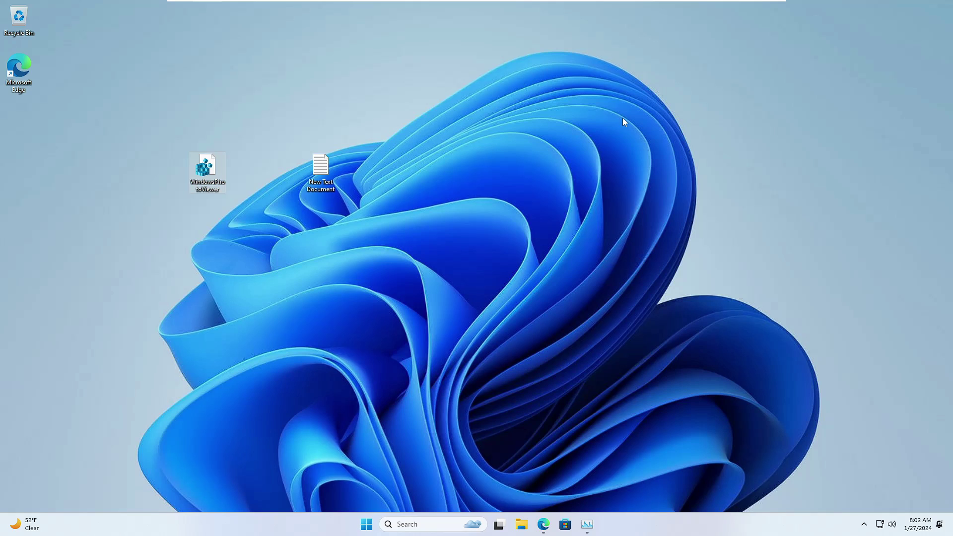
# - Search Windows for regedit and launch Registry Editor
pyautogui.click(438, 524)
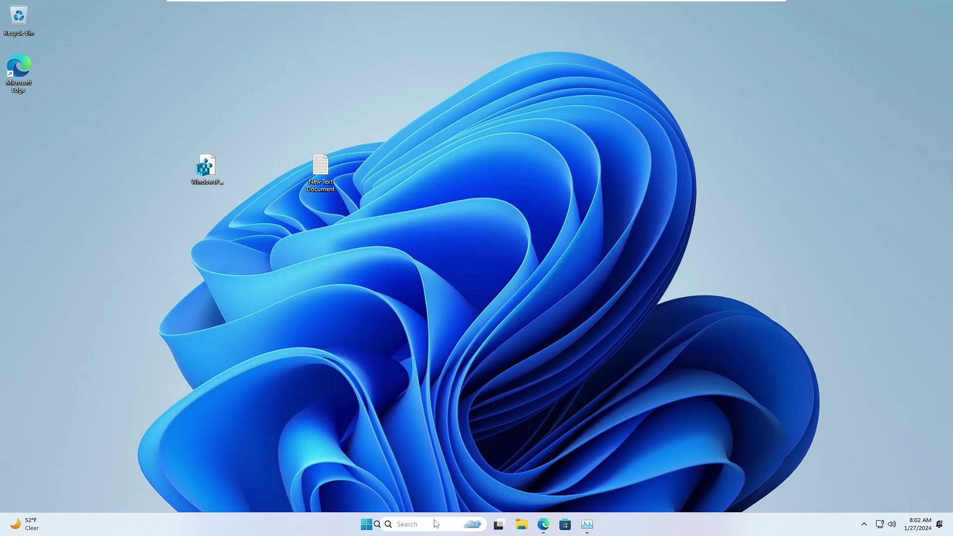
pyautogui.write('run')
pyautogui.press('BackSpace')
pyautogui.press('BackSpace')
pyautogui.press('BackSpace')
pyautogui.write('regedit')
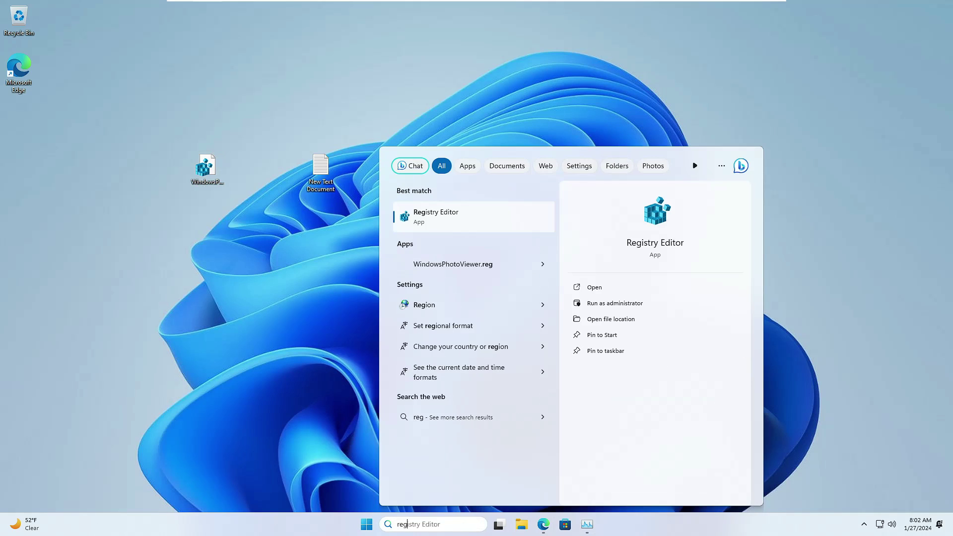
pyautogui.press('Return')
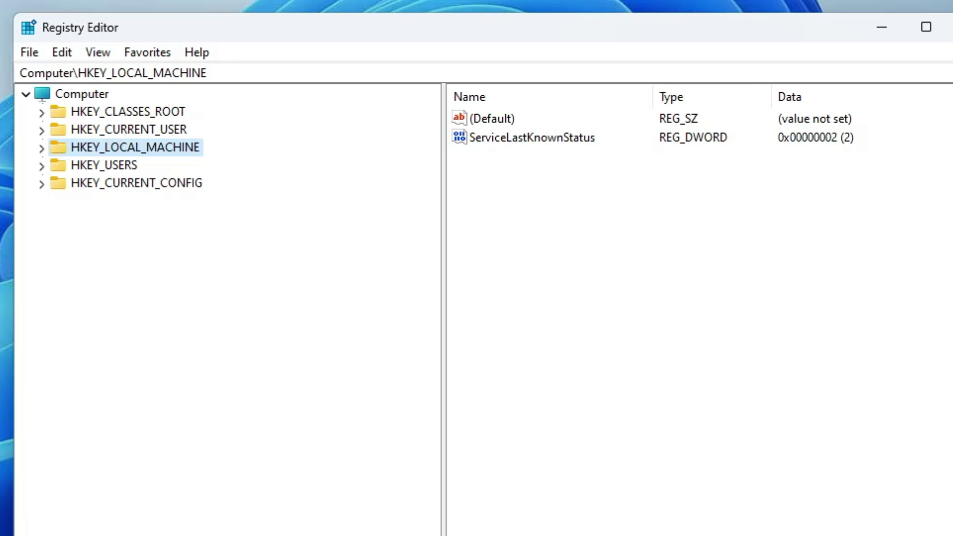
# - Expand the key HKEY_LOCAL_MACHINE\SOFTWARE\Policies\Microsoft\Windows and look through its subkeys
pyautogui.doubleClick(100, 150)
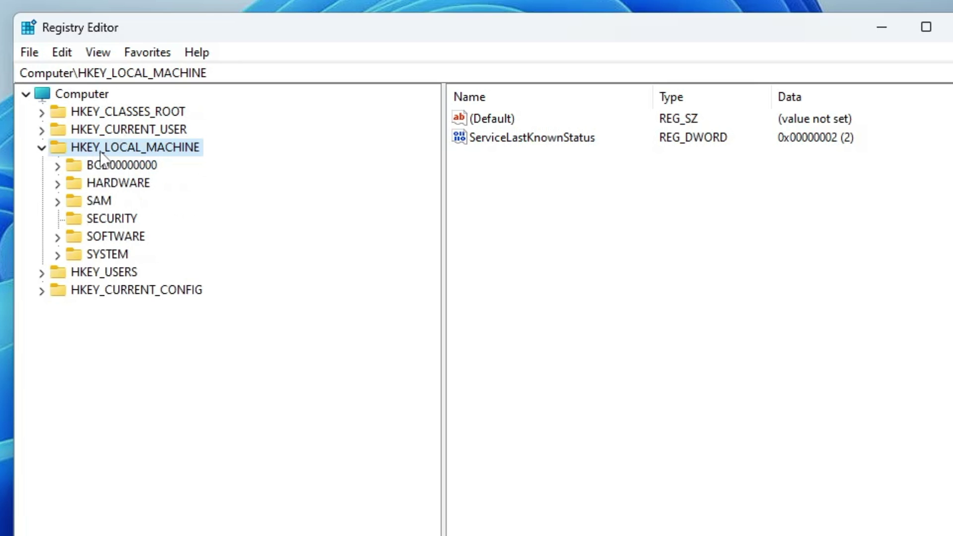
pyautogui.click(120, 237)
pyautogui.doubleClick(119, 238)
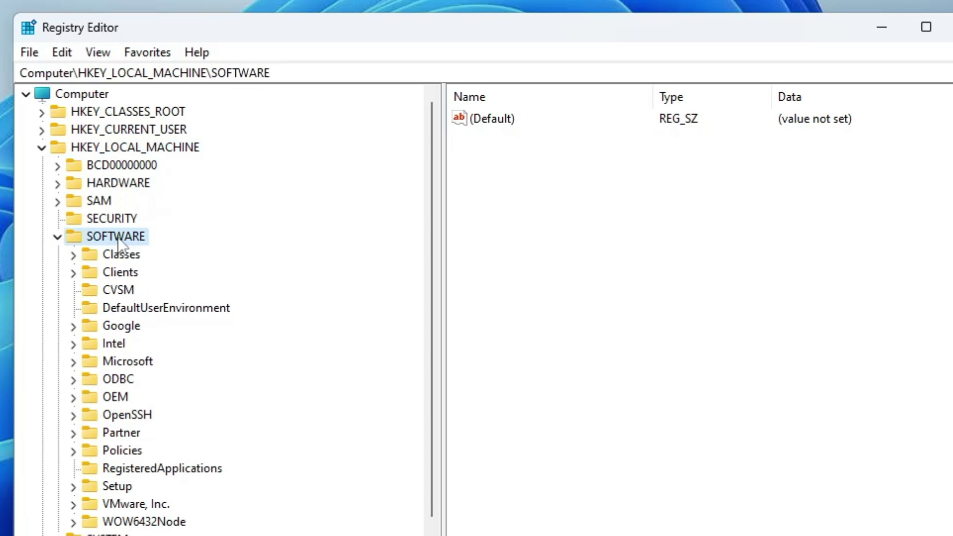
pyautogui.doubleClick(132, 450)
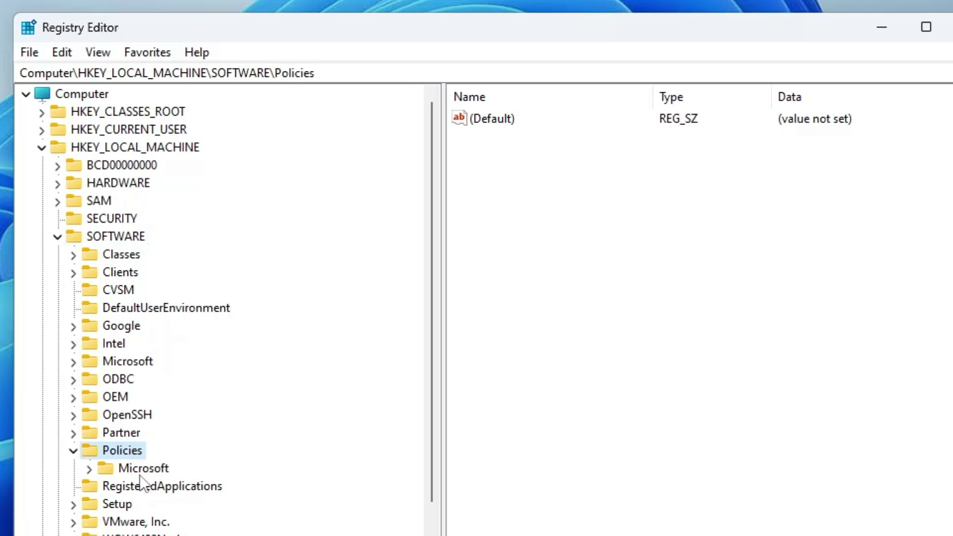
pyautogui.doubleClick(142, 472)
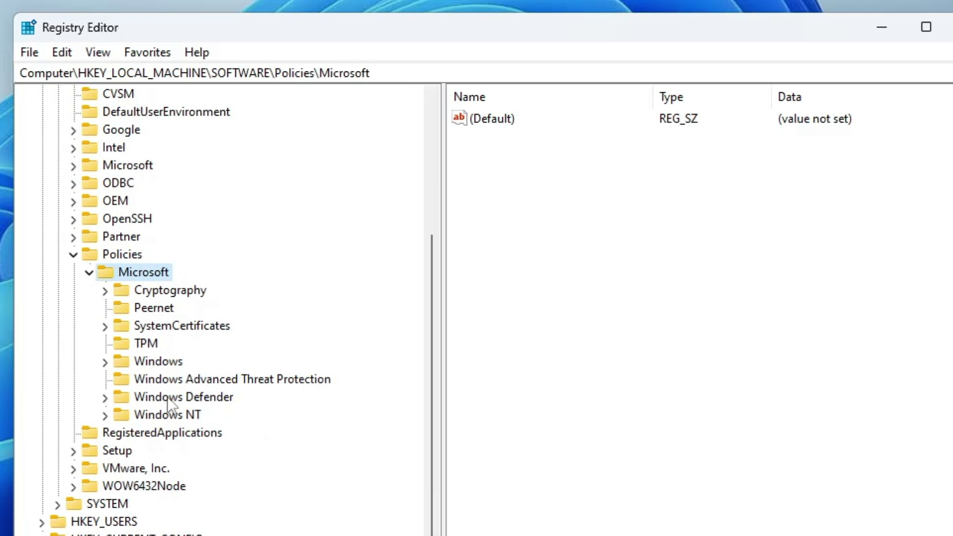
pyautogui.click(157, 362)
pyautogui.doubleClick(167, 364)
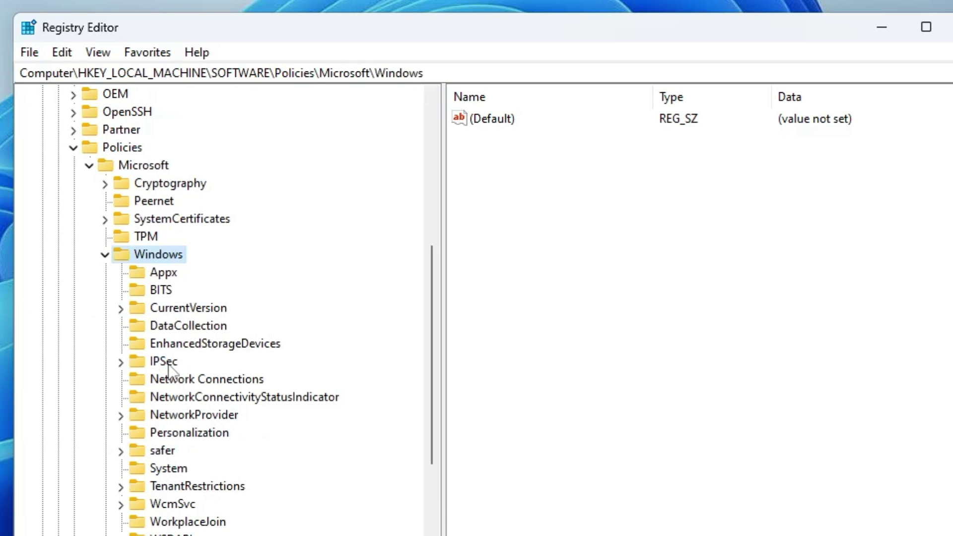
pyautogui.scroll(-2, 203, 359)
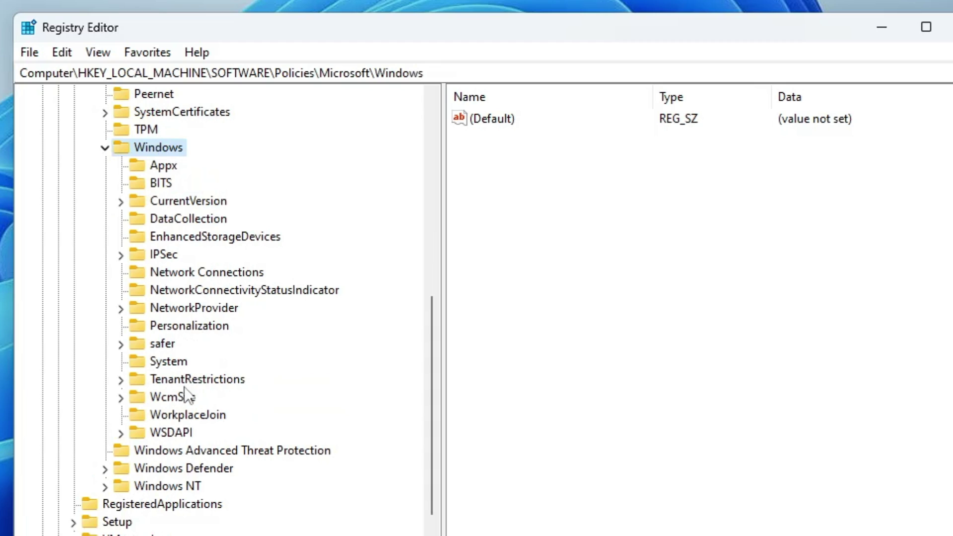
pyautogui.click(201, 290)
pyautogui.click(171, 432)
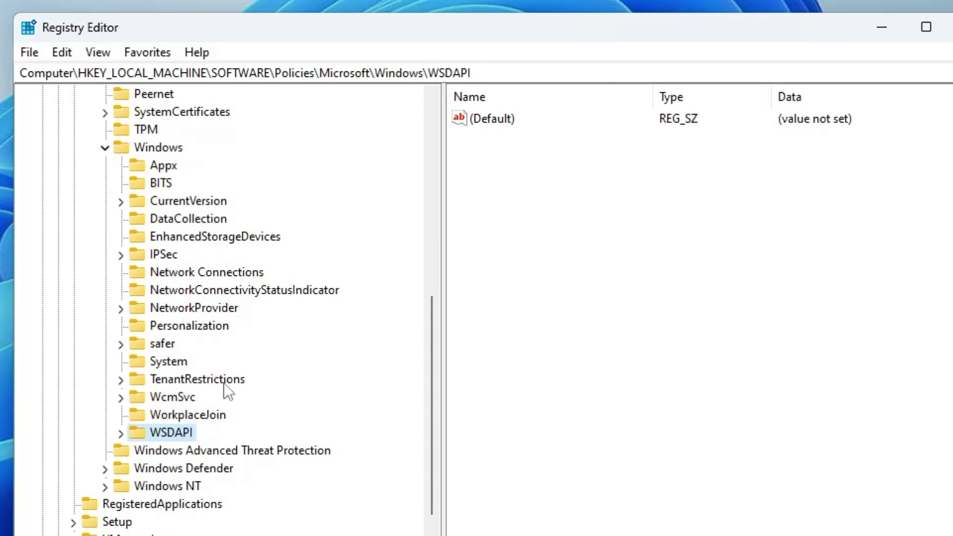
# - Create a new subkey named WindowsUpdate under the Policies\Microsoft\Windows key
pyautogui.rightClick(169, 148)
pyautogui.moveTo(355, 191)
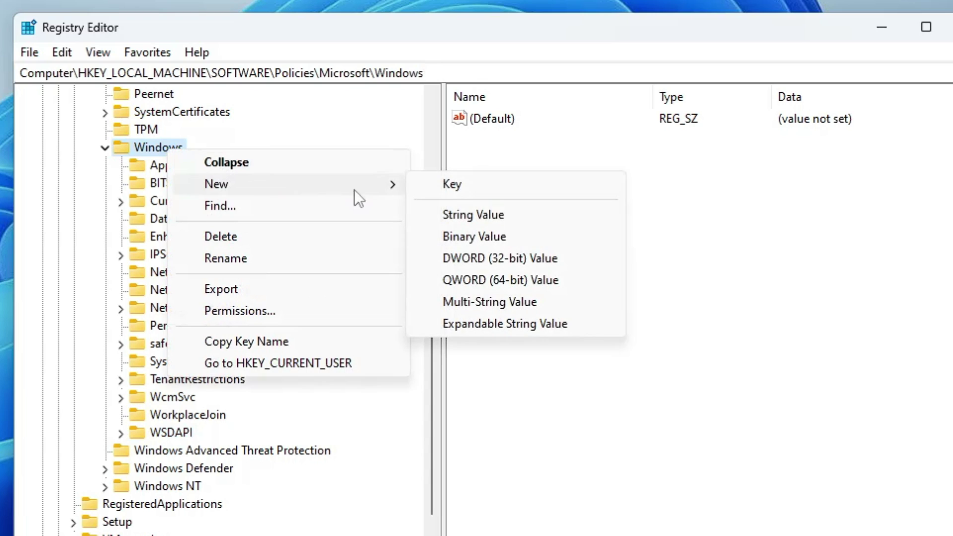
pyautogui.click(461, 188)
pyautogui.write('W')
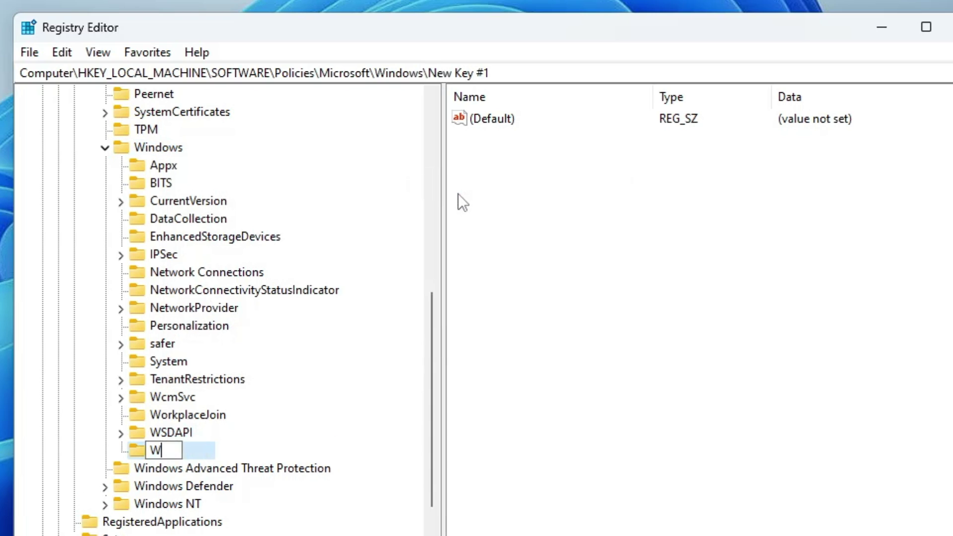
pyautogui.write('indowsUp')
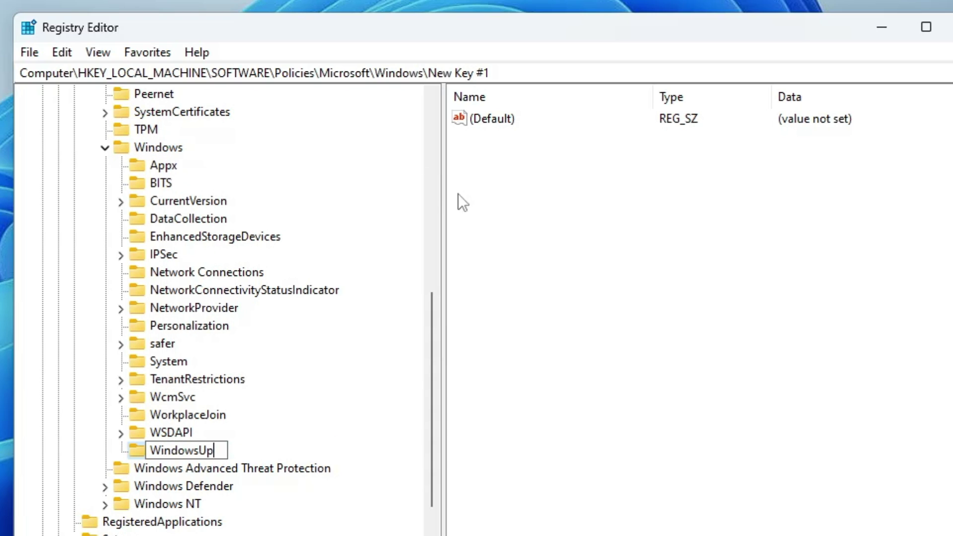
pyautogui.write('date')
pyautogui.press('Return')
# - Create a new subkey named AU under the WindowsUpdate key
pyautogui.scroll(-2, 205, 356)
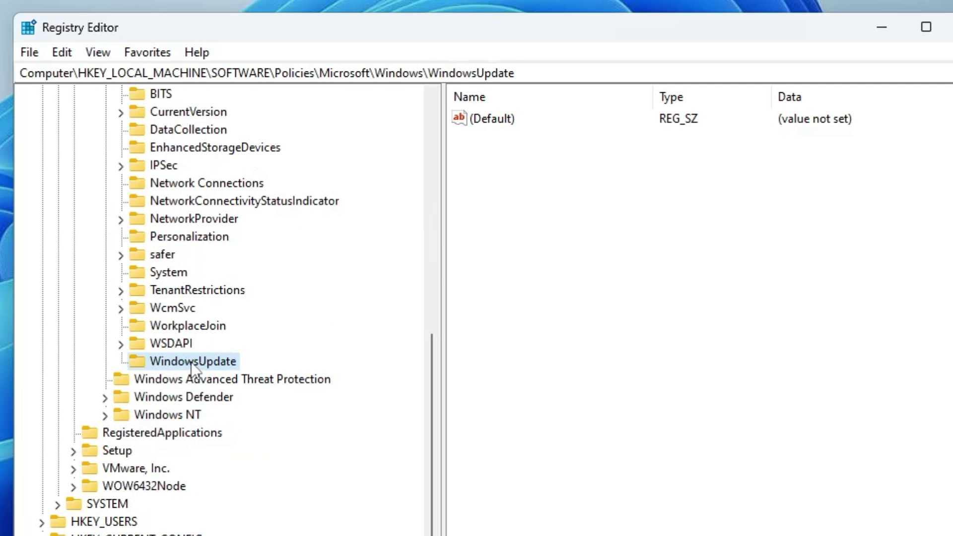
pyautogui.rightClick(192, 361)
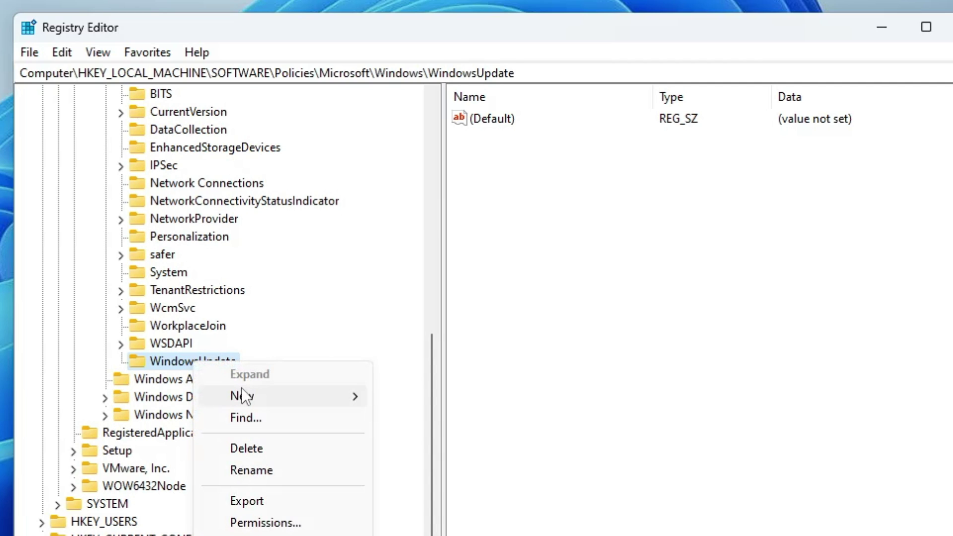
pyautogui.moveTo(238, 396)
pyautogui.click(387, 396)
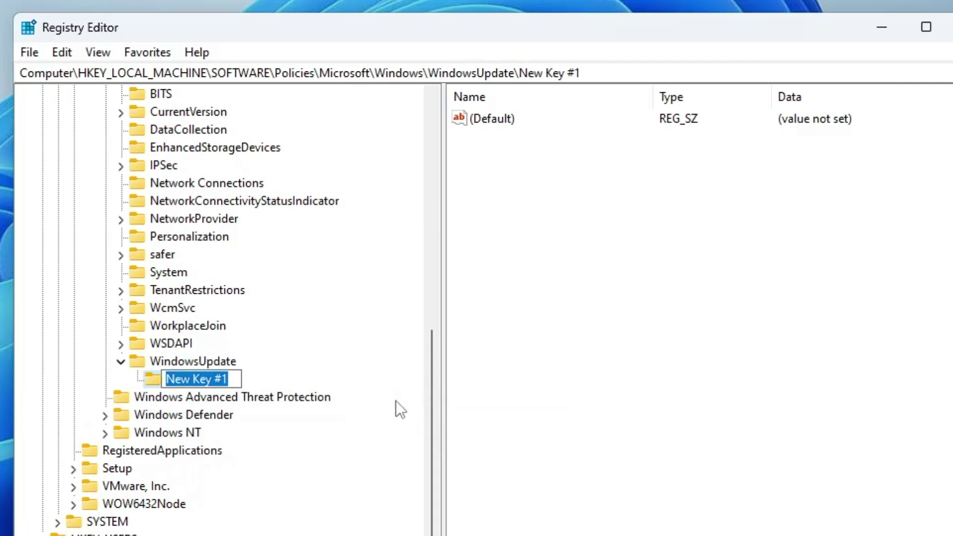
pyautogui.write('AU')
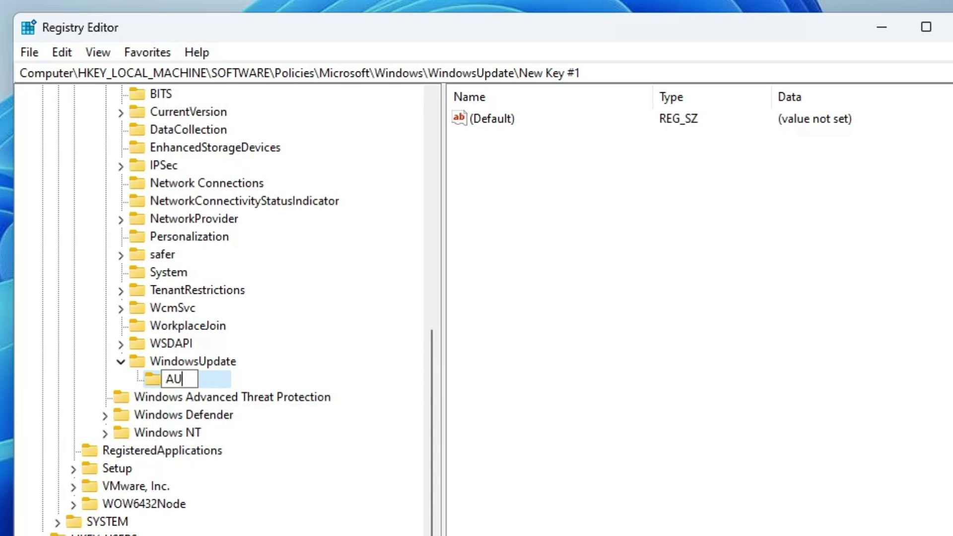
pyautogui.press('Return')
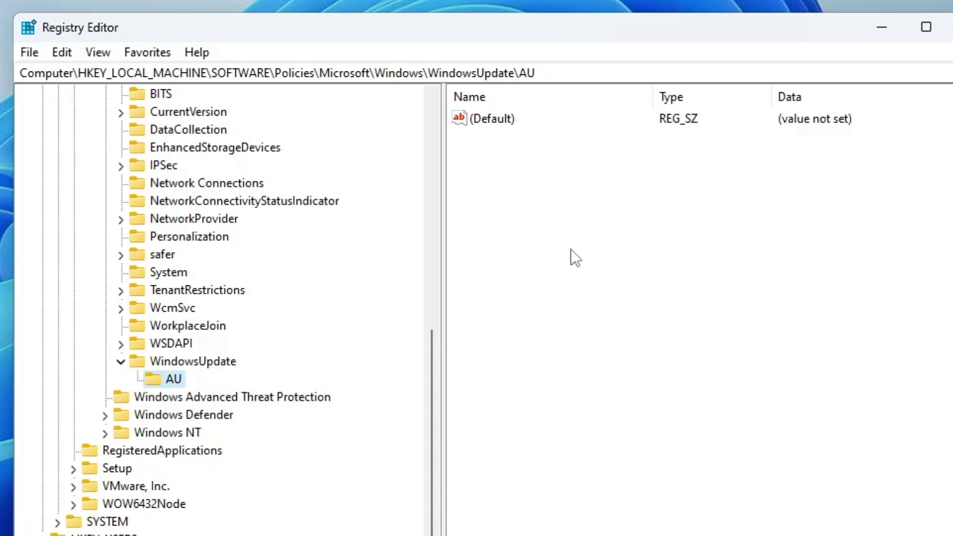
# - Create a DWORD (32-bit) value named NoAutoUpdate in the AU key
pyautogui.rightClick(573, 217)
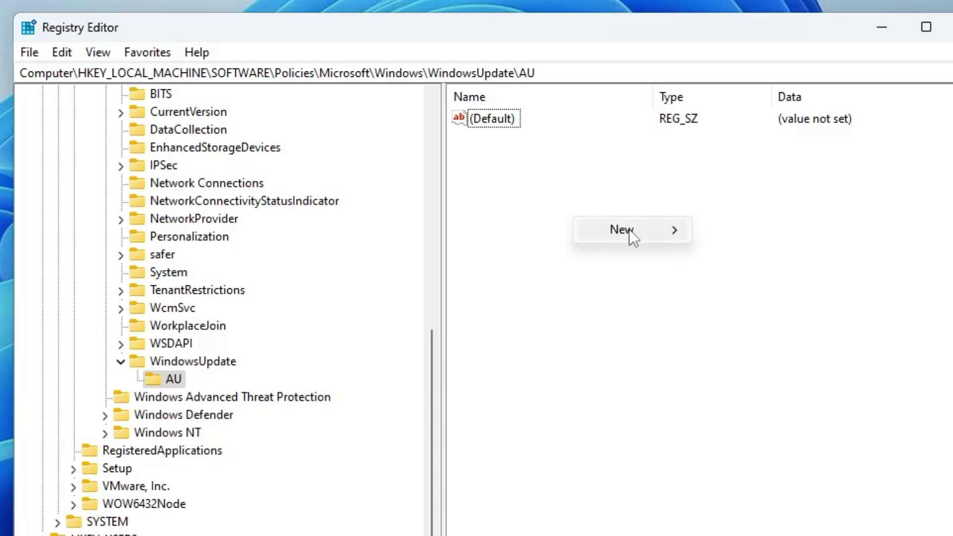
pyautogui.moveTo(630, 228)
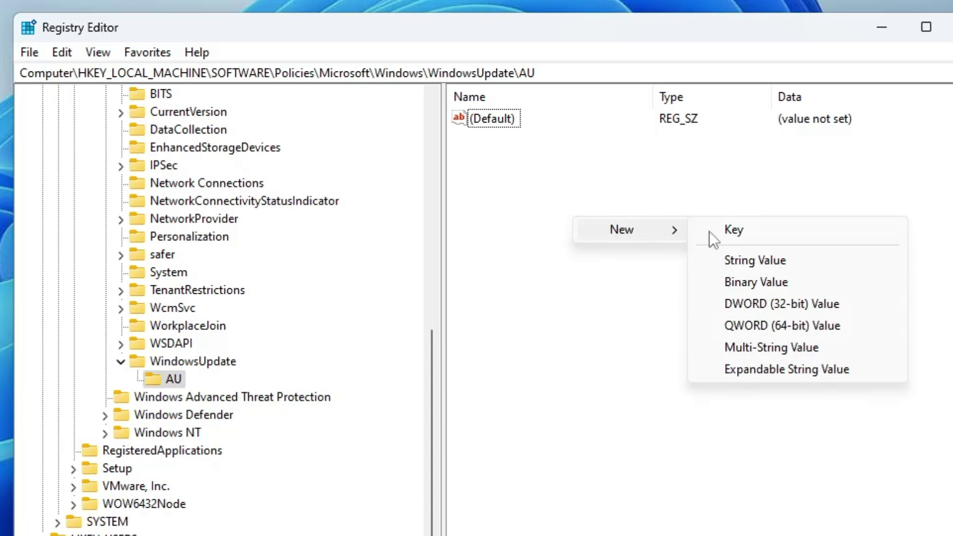
pyautogui.click(753, 303)
pyautogui.write('N')
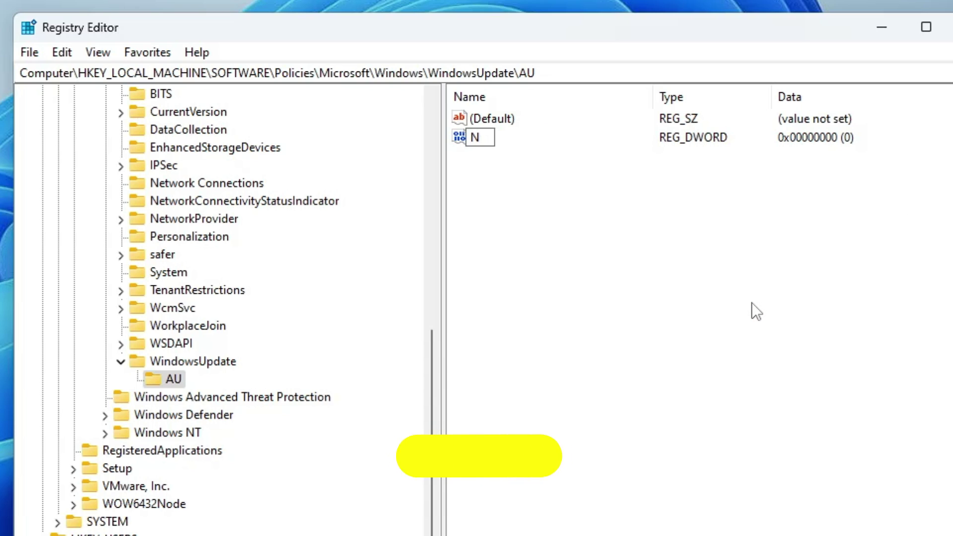
pyautogui.write('oAuto')
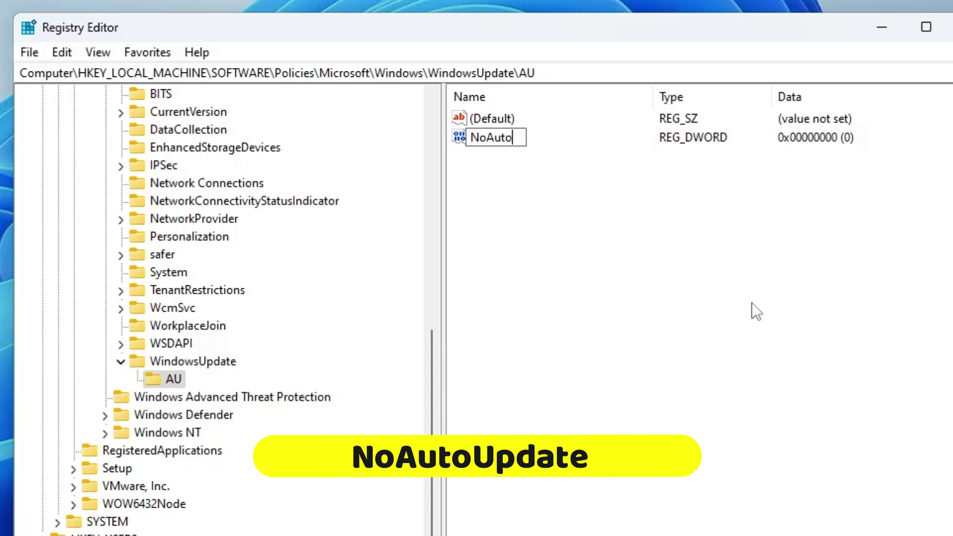
pyautogui.write('Update')
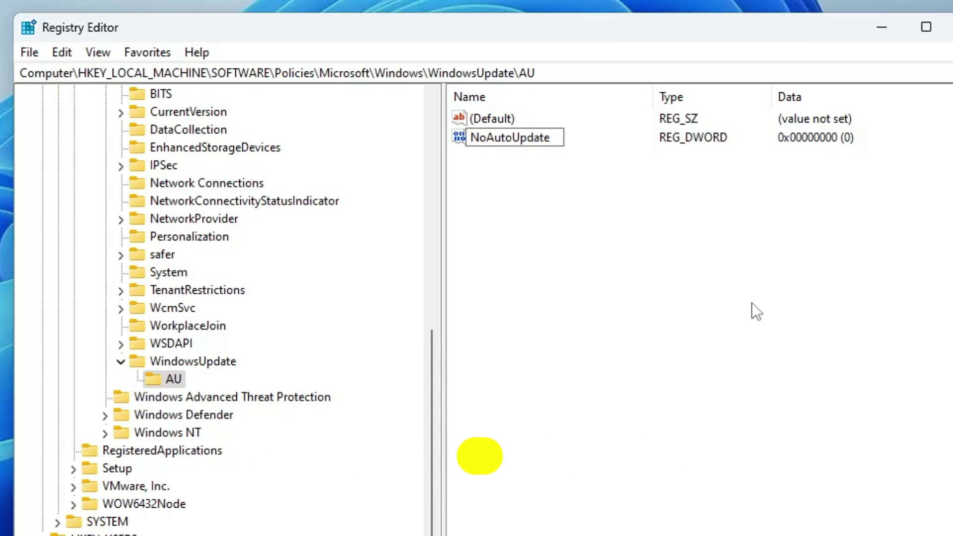
pyautogui.press('Return')
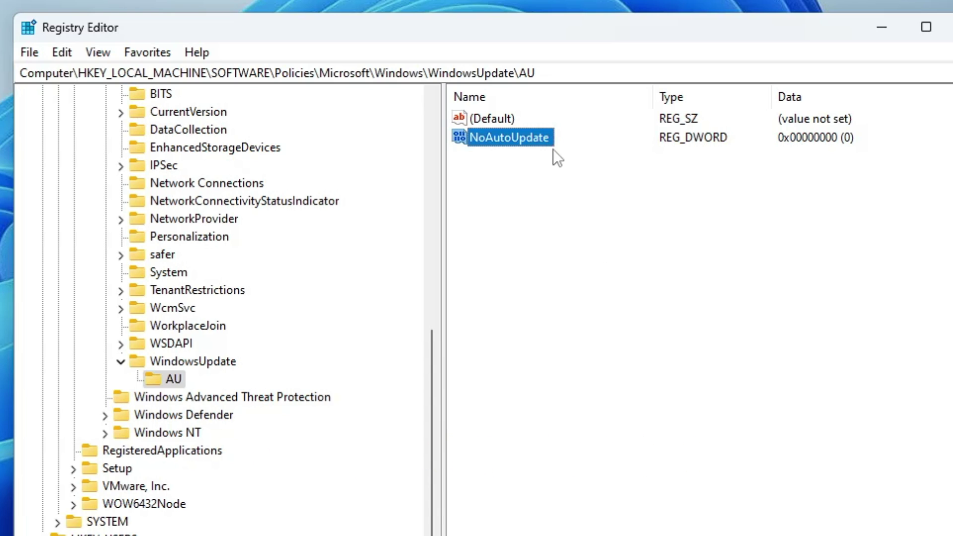
# - Set the value data of NoAutoUpdate to 1 and close Registry Editor
pyautogui.doubleClick(521, 136)
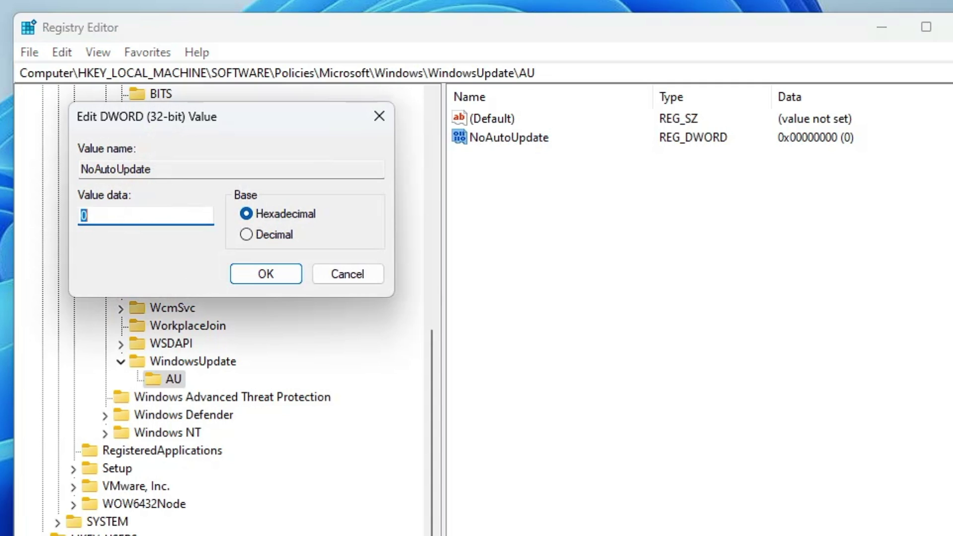
pyautogui.write('1')
pyautogui.click(272, 270)
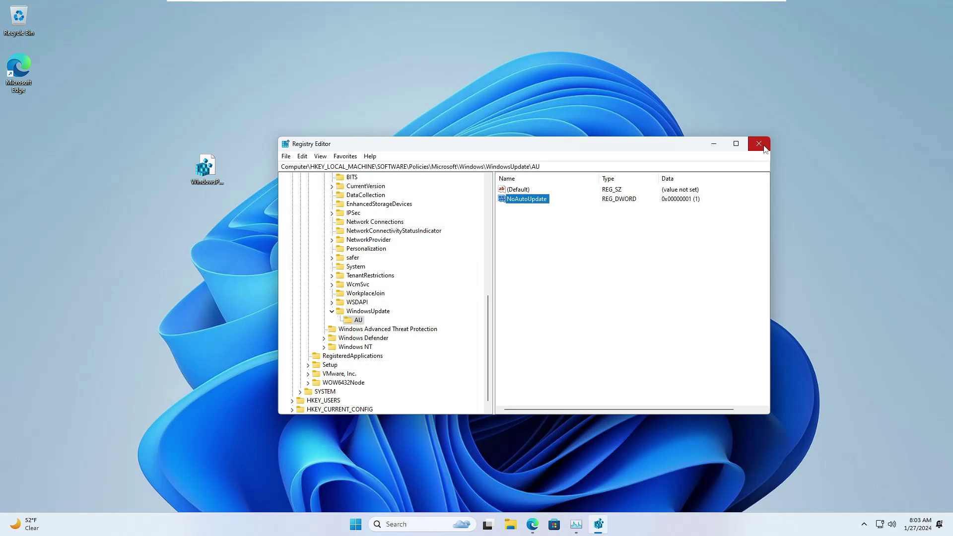
pyautogui.click(952, 27)
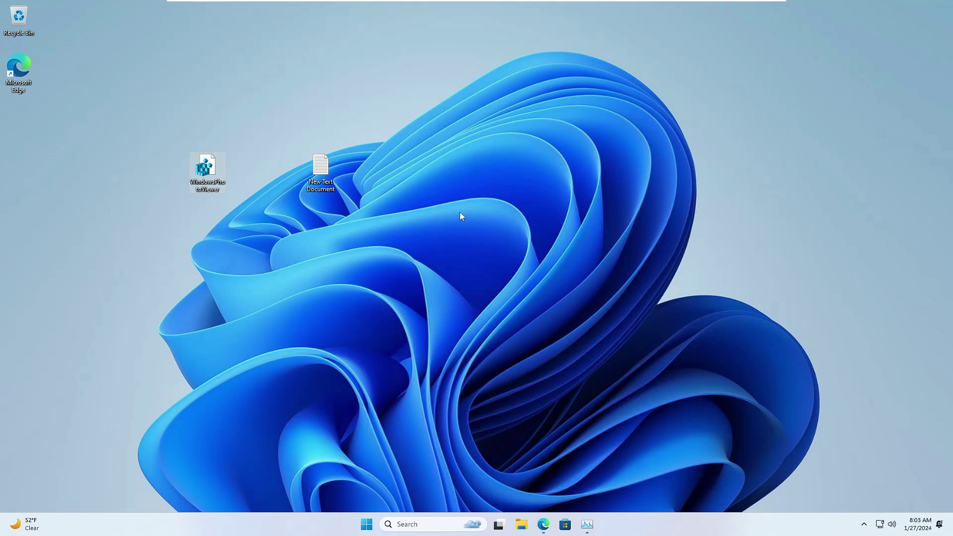